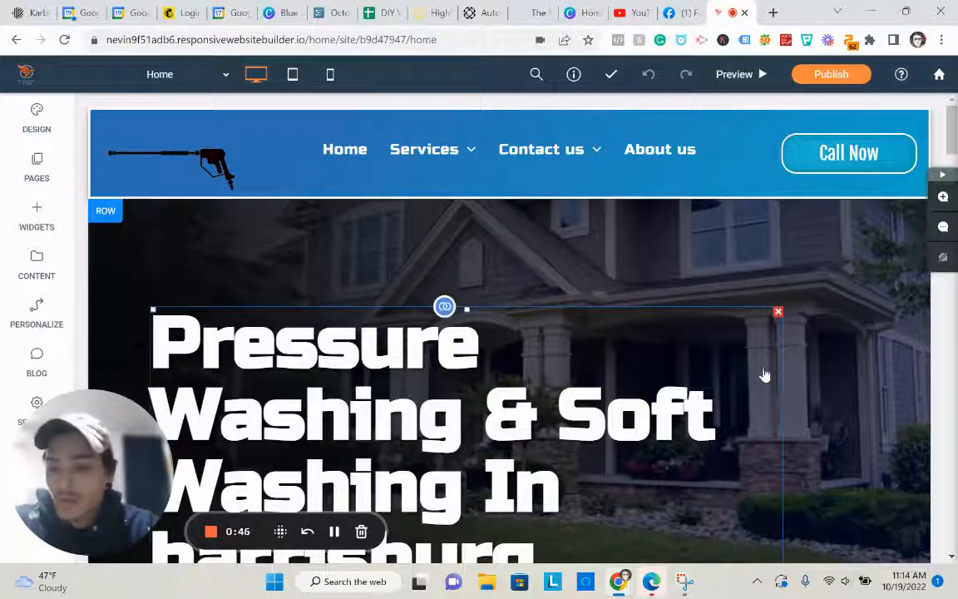
# - Create a new empty page named Gutter Cleaning
pyautogui.scroll(-4, 746, 389)
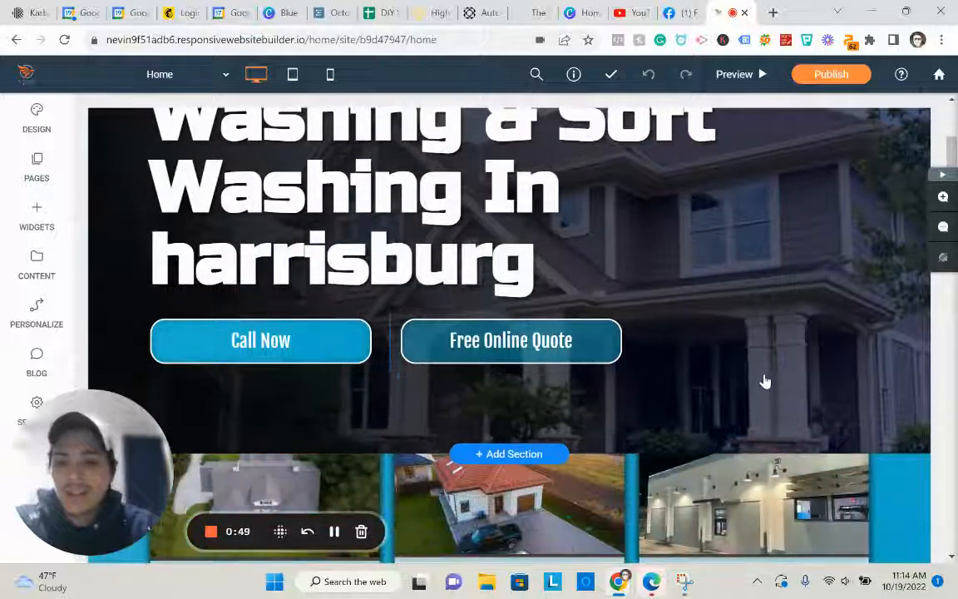
pyautogui.scroll(3, 764, 381)
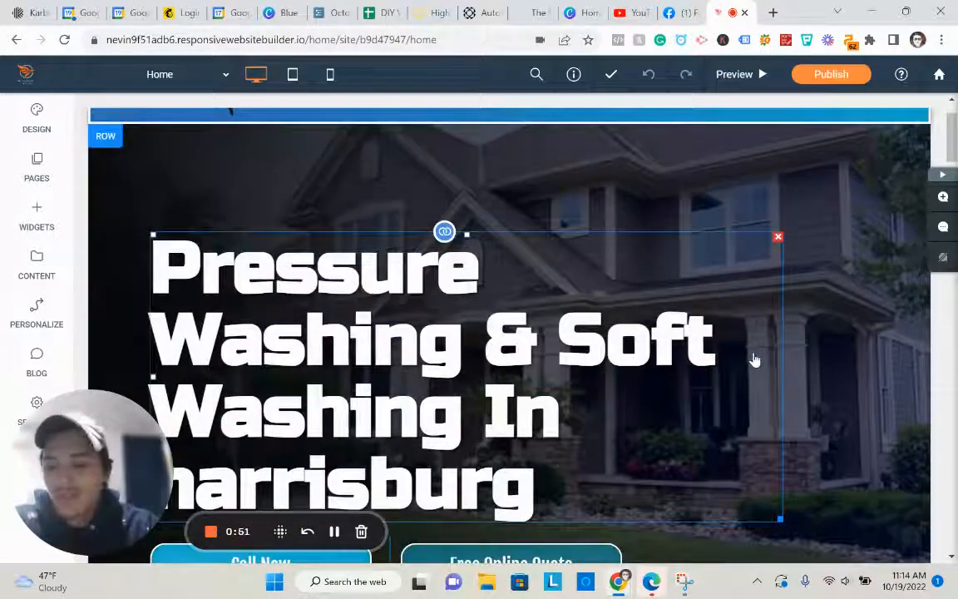
pyautogui.scroll(-1, 731, 349)
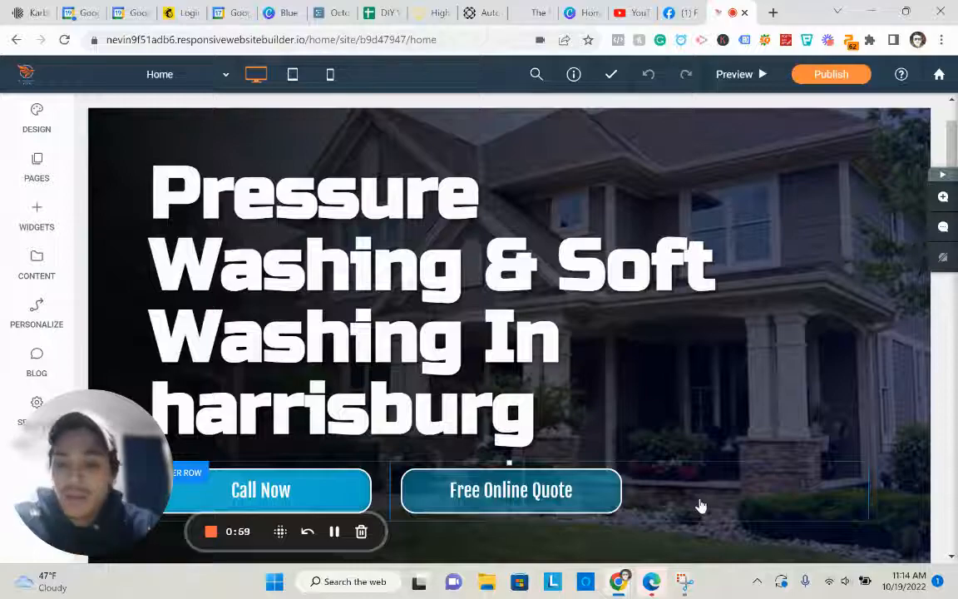
pyautogui.scroll(-10, 718, 378)
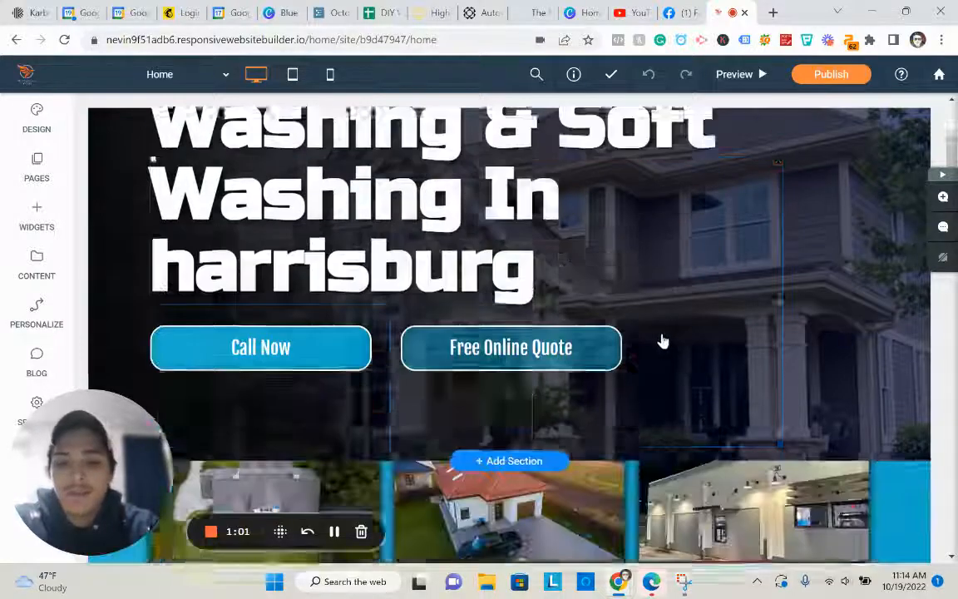
pyautogui.scroll(10, 675, 367)
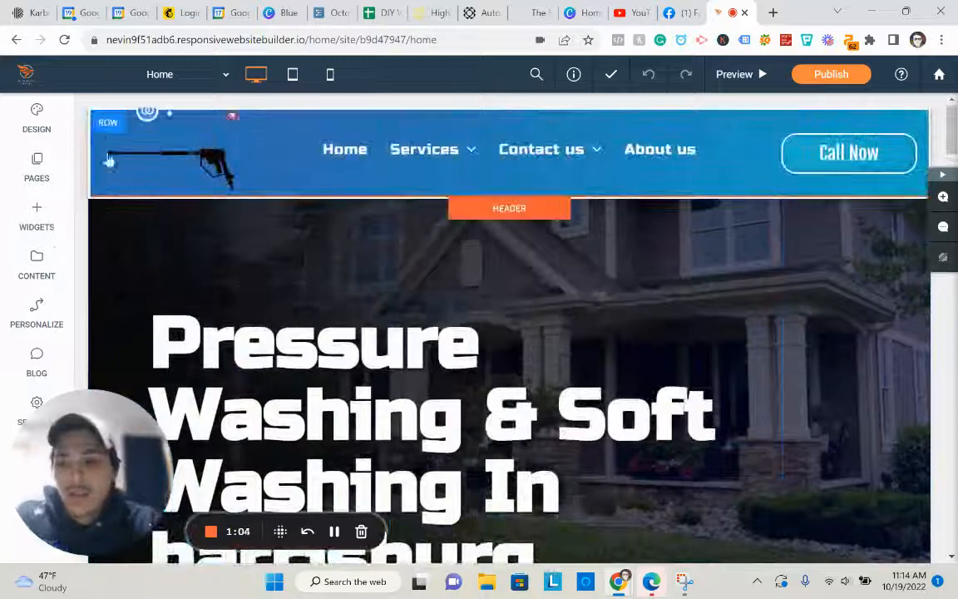
pyautogui.click(52, 166)
pyautogui.click(205, 181)
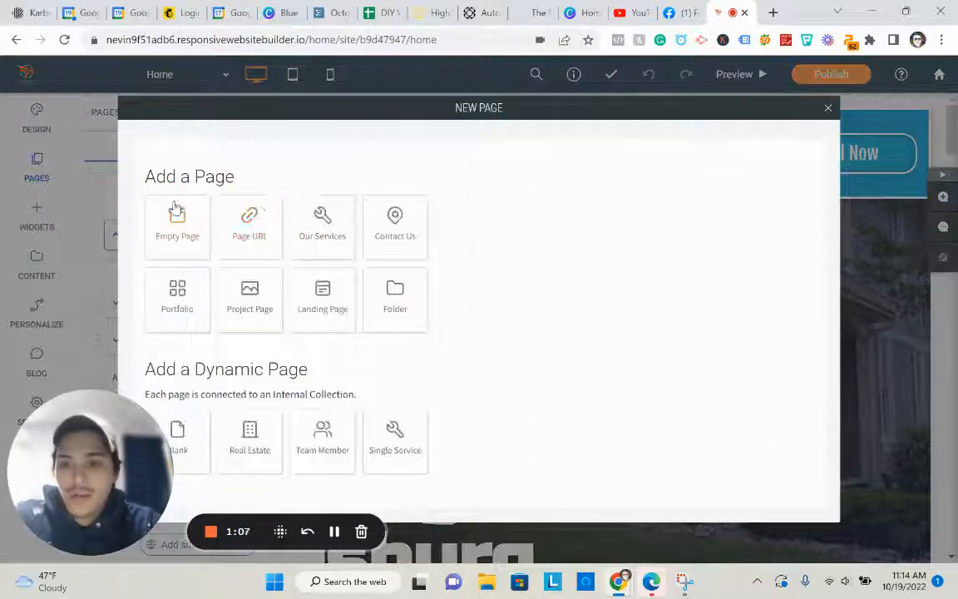
pyautogui.click(177, 214)
pyautogui.moveTo(177, 237); pyautogui.dragTo(241, 244)
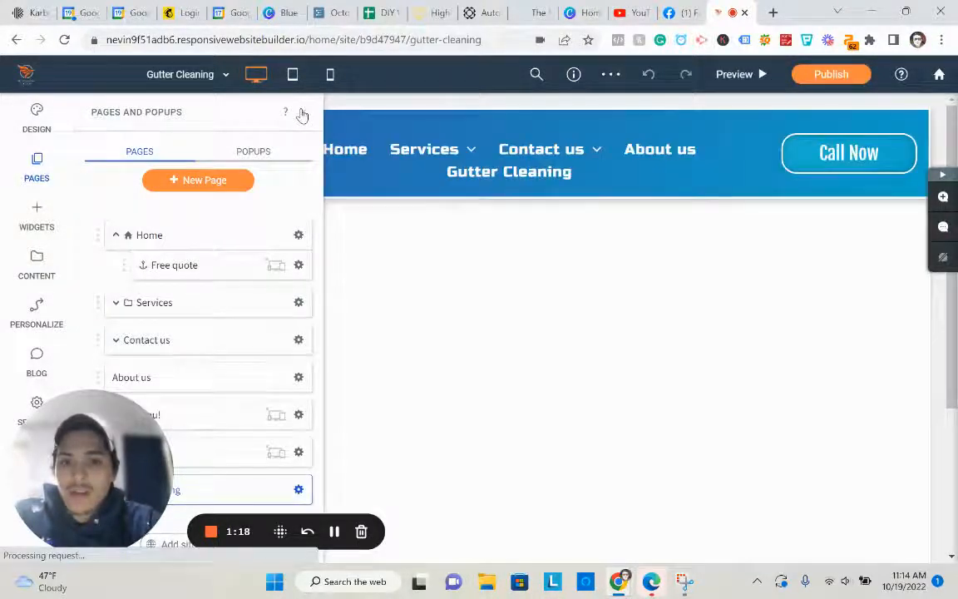
pyautogui.click(302, 114)
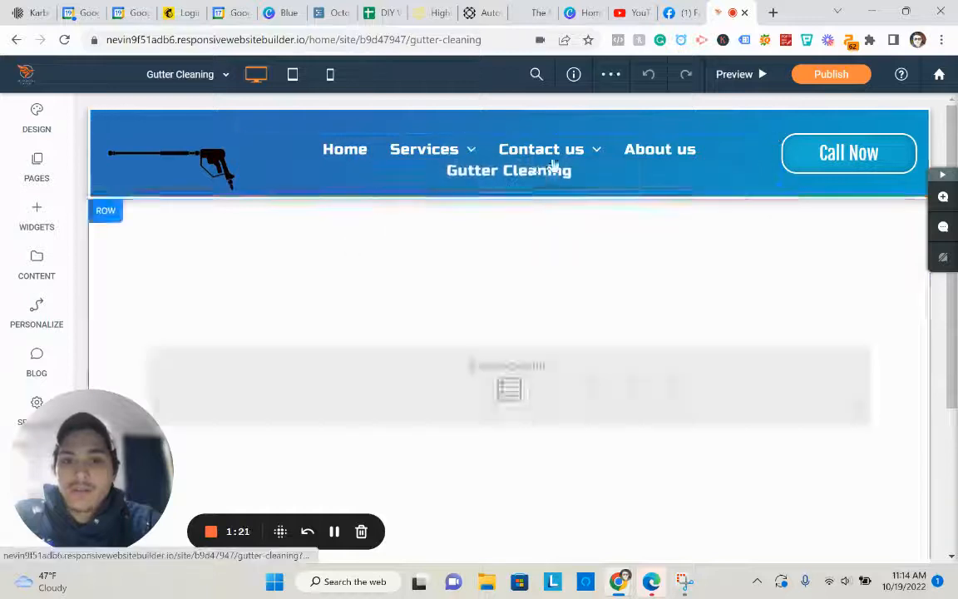
# - Hide the Gutter Cleaning page from navigation on all devices
pyautogui.click(38, 166)
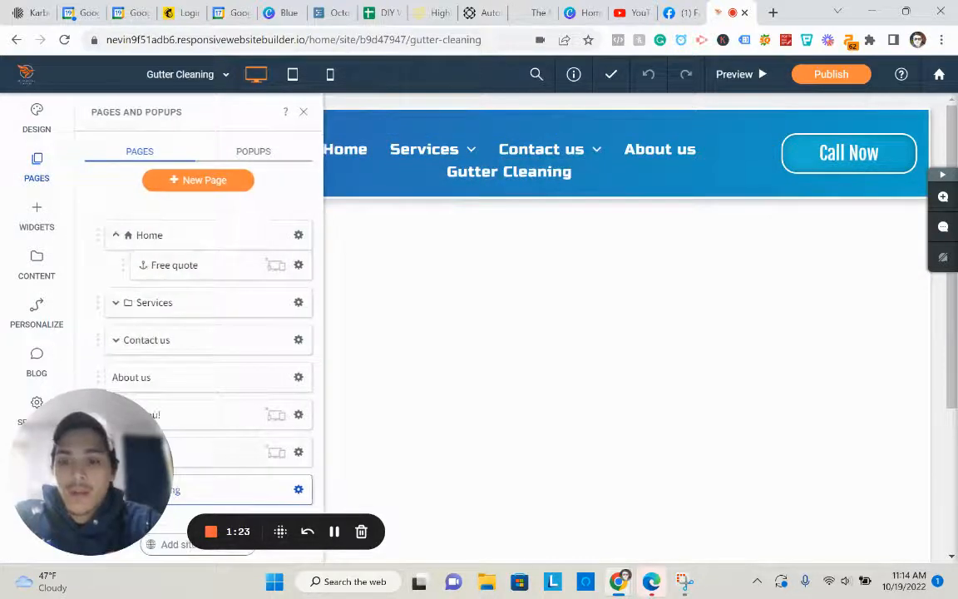
pyautogui.click(297, 489)
pyautogui.moveTo(361, 262)
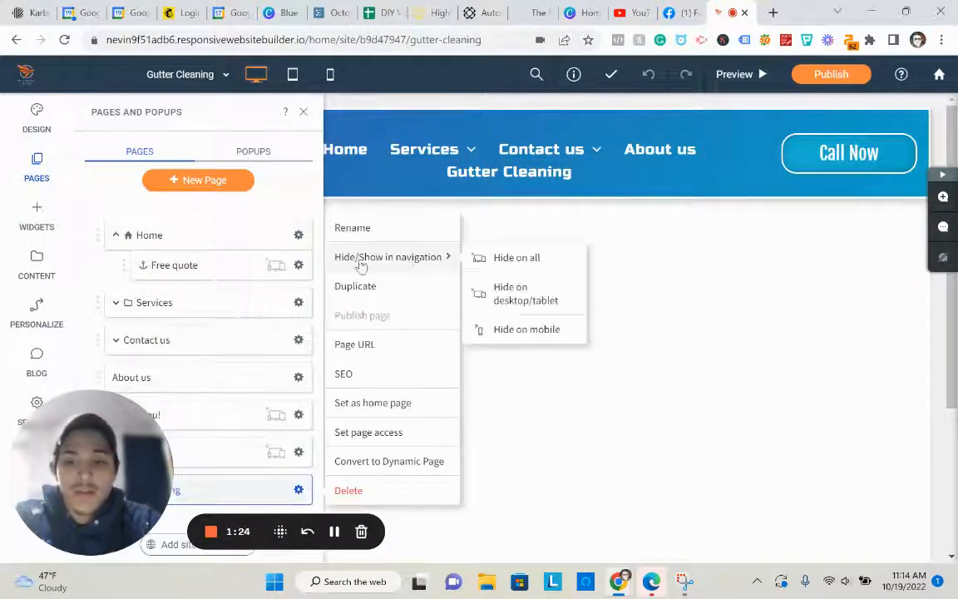
pyautogui.click(517, 260)
pyautogui.click(302, 113)
pyautogui.moveTo(416, 149)
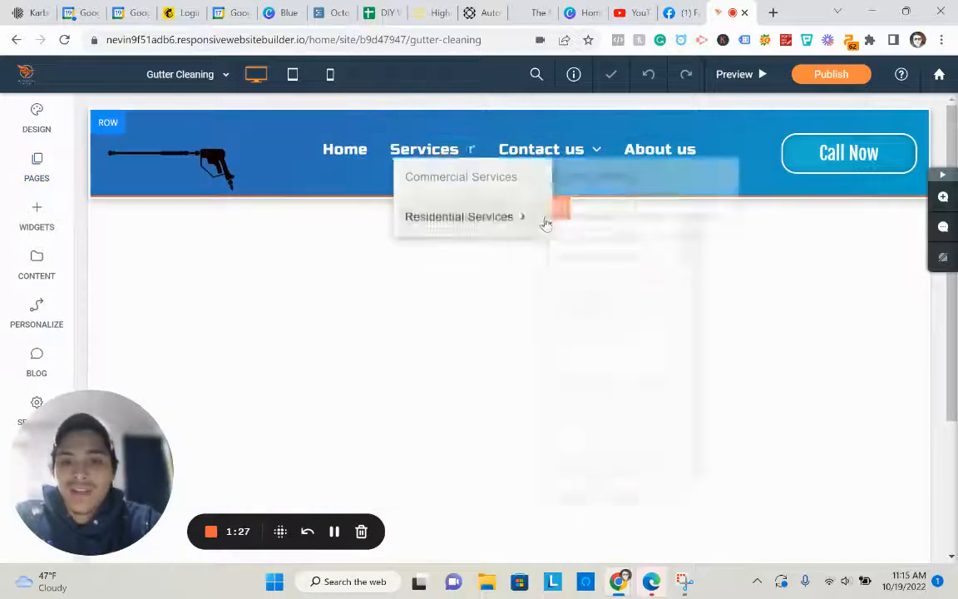
pyautogui.scroll(-3, 513, 248)
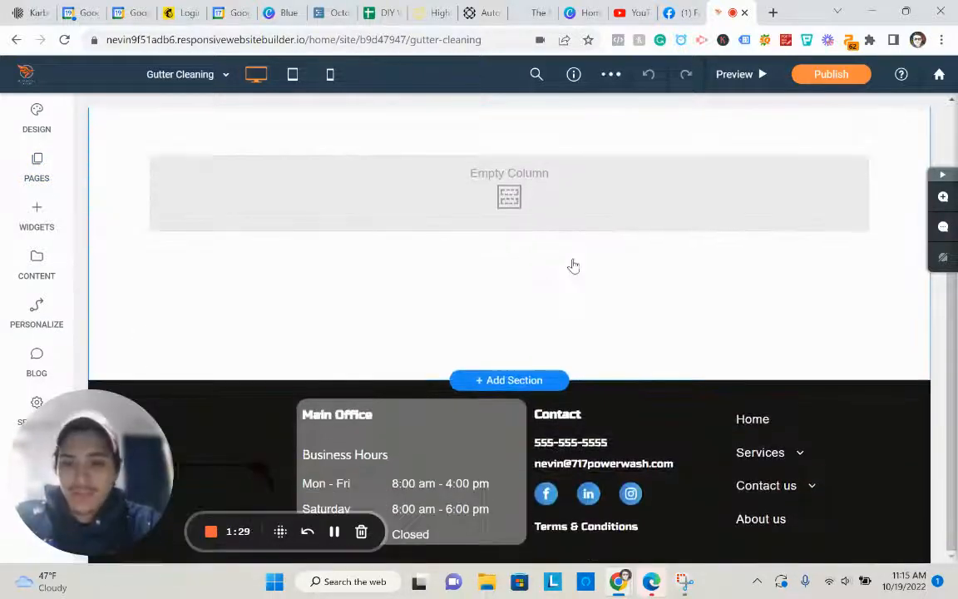
pyautogui.scroll(1, 522, 310)
pyautogui.scroll(-1, 499, 380)
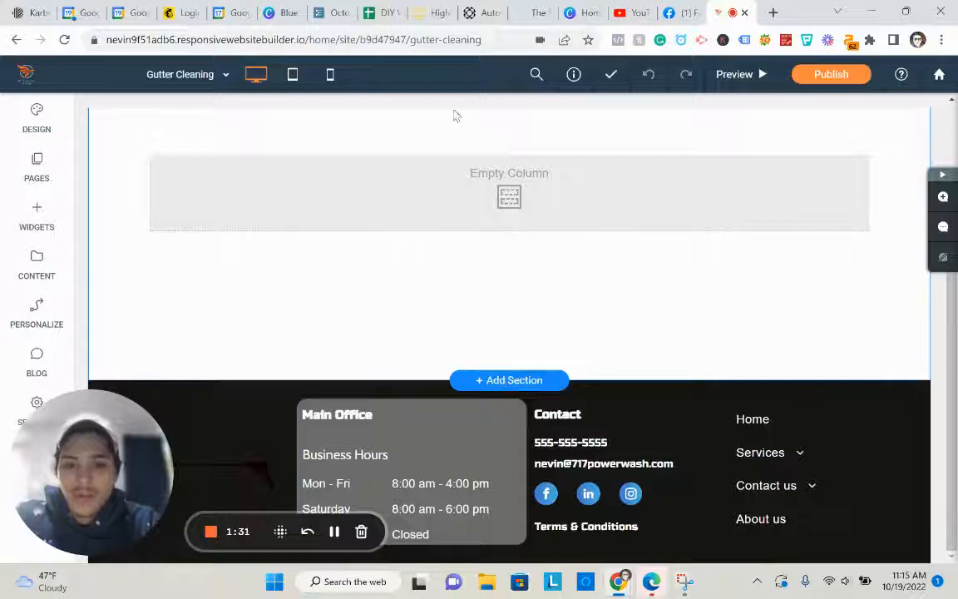
pyautogui.scroll(3, 505, 250)
pyautogui.scroll(-3, 506, 378)
# - Browse the Christmas Lights, Car Detailing and Exterior Cleaning Sections template categories for a new section
pyautogui.click(508, 379)
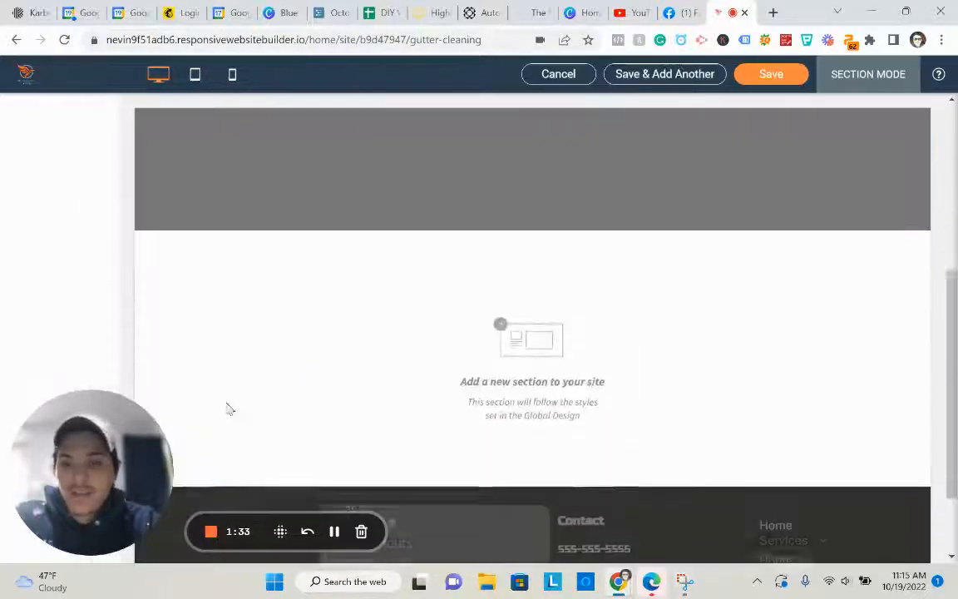
pyautogui.moveTo(101, 449); pyautogui.dragTo(368, 487)
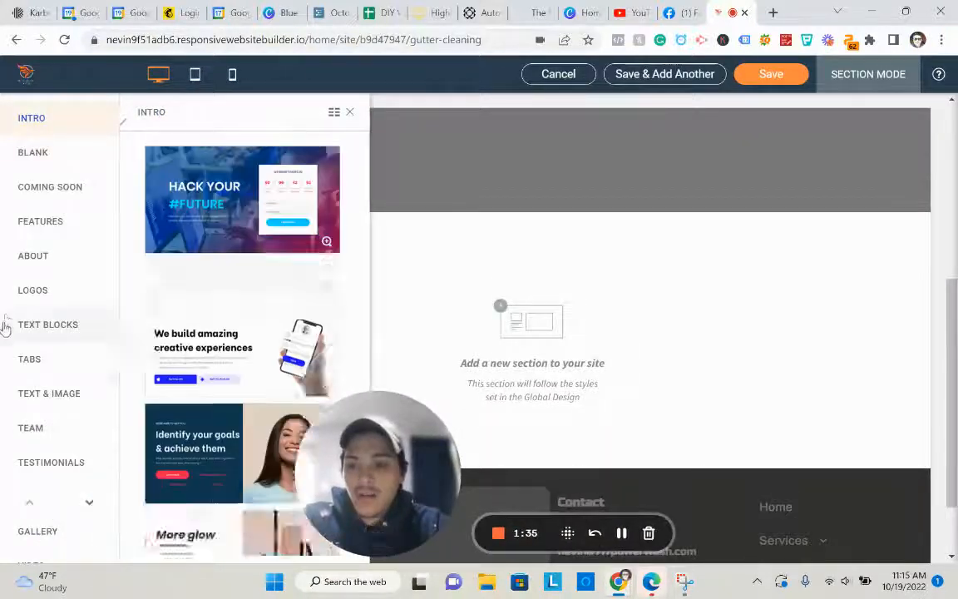
pyautogui.click(90, 503)
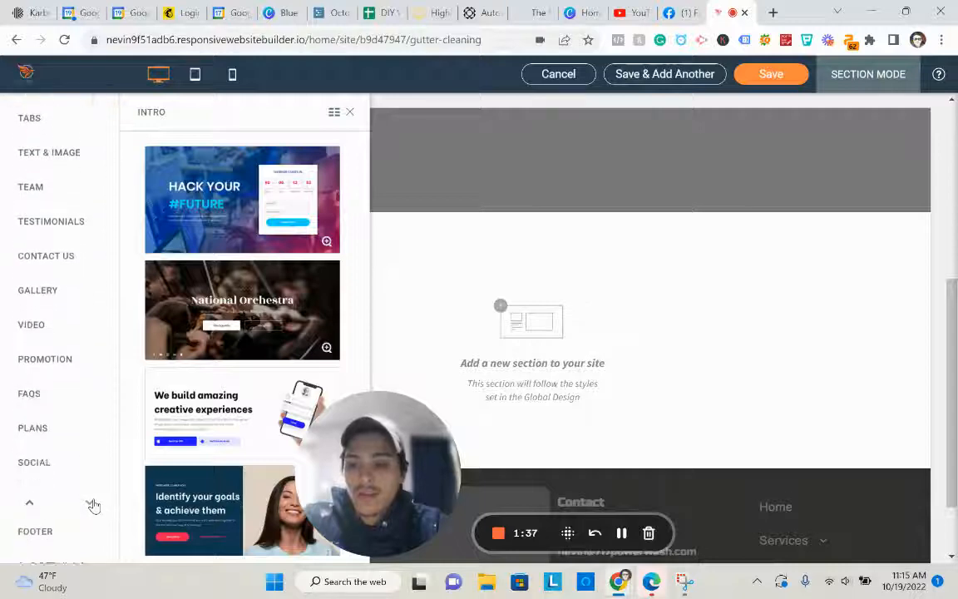
pyautogui.click(90, 503)
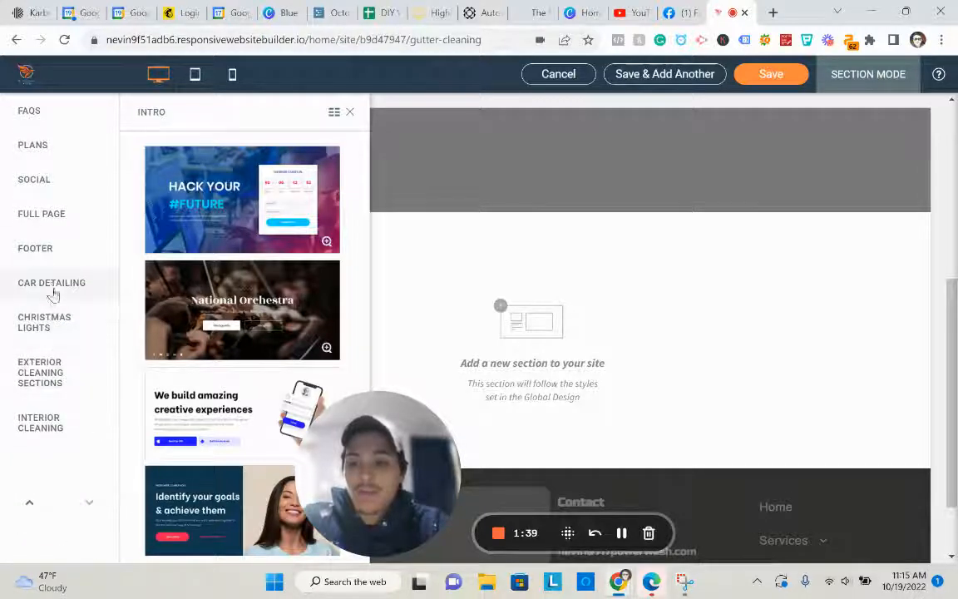
pyautogui.click(51, 327)
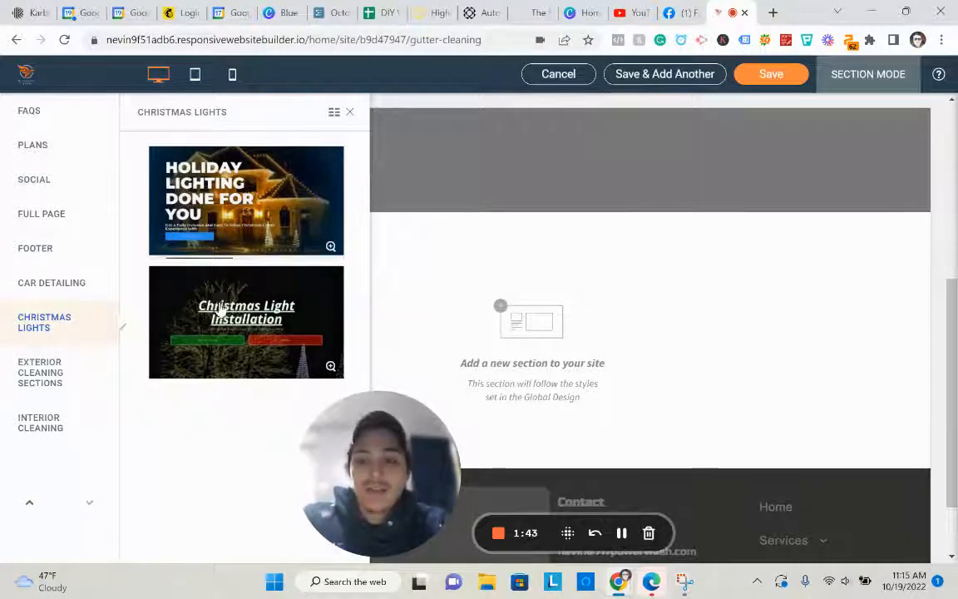
pyautogui.click(25, 285)
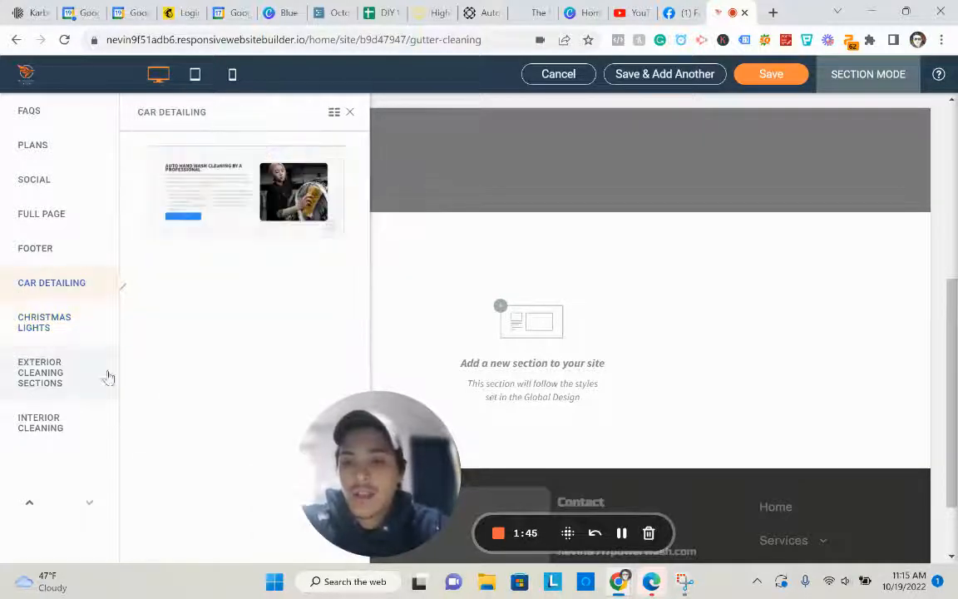
pyautogui.click(59, 362)
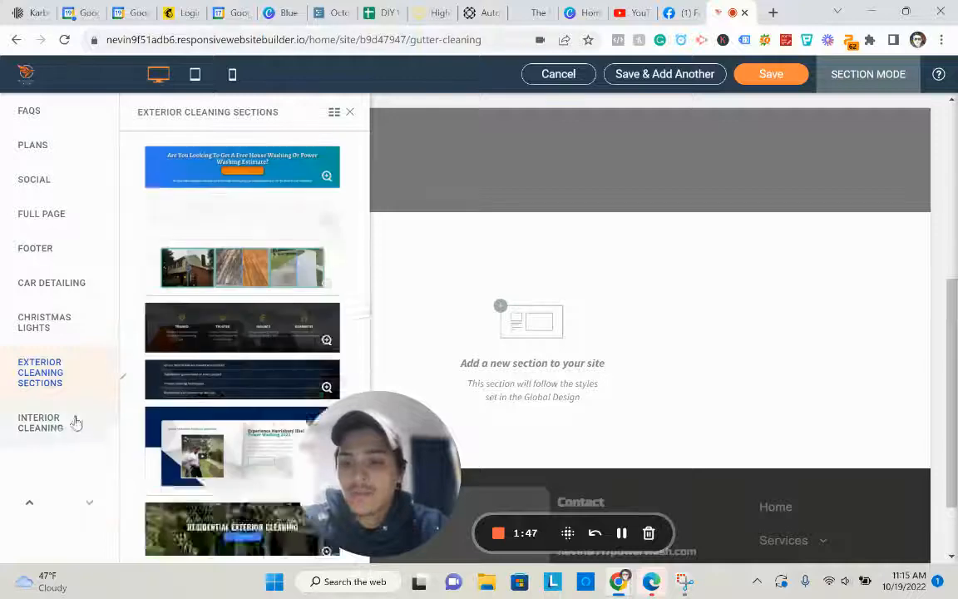
# - Insert the We Provide Best Pressure Washing template and save the page
pyautogui.scroll(-3, 270, 308)
pyautogui.scroll(2, 270, 283)
pyautogui.scroll(-4, 271, 259)
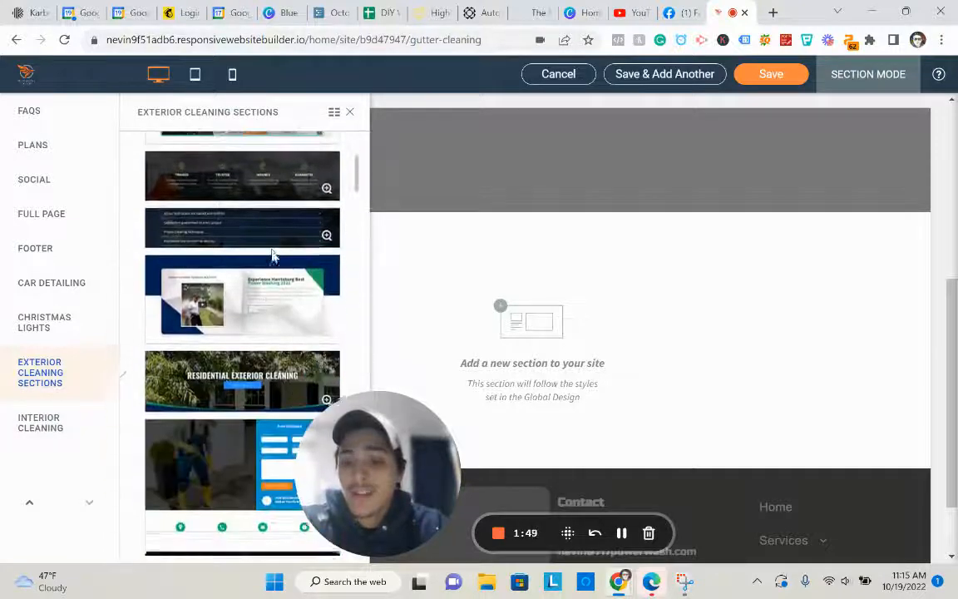
pyautogui.scroll(-6, 267, 257)
pyautogui.scroll(6, 272, 252)
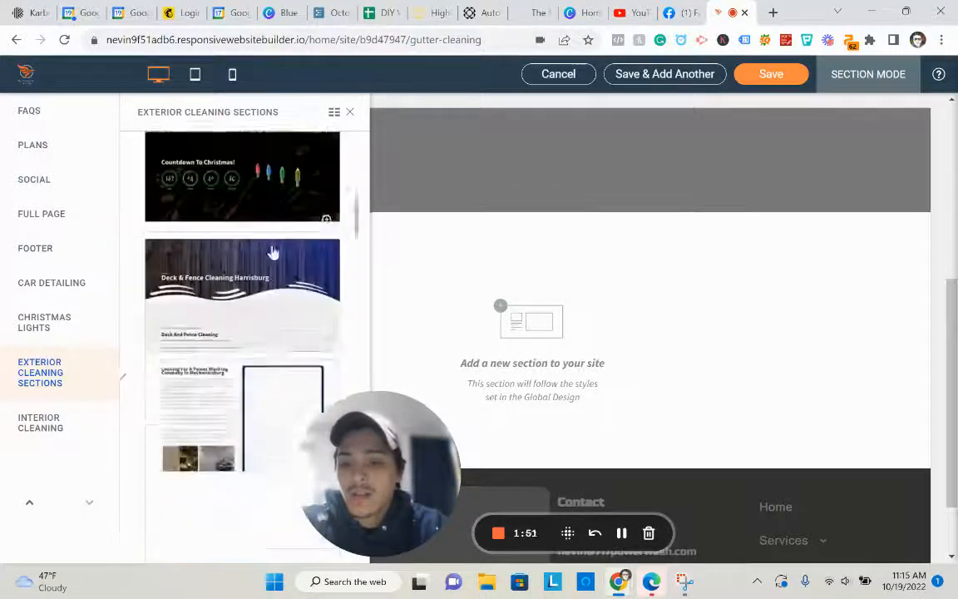
pyautogui.scroll(6, 261, 308)
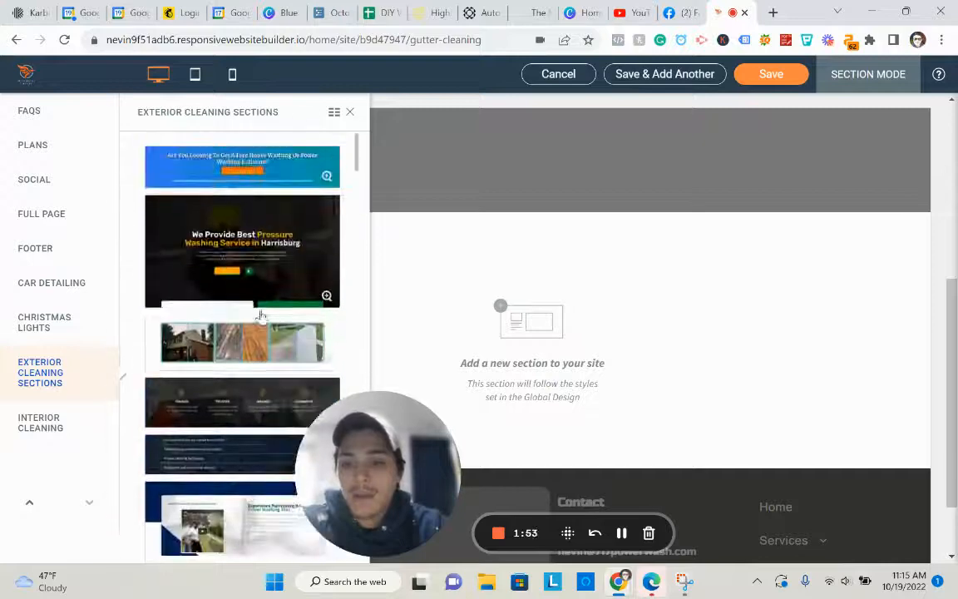
pyautogui.click(274, 271)
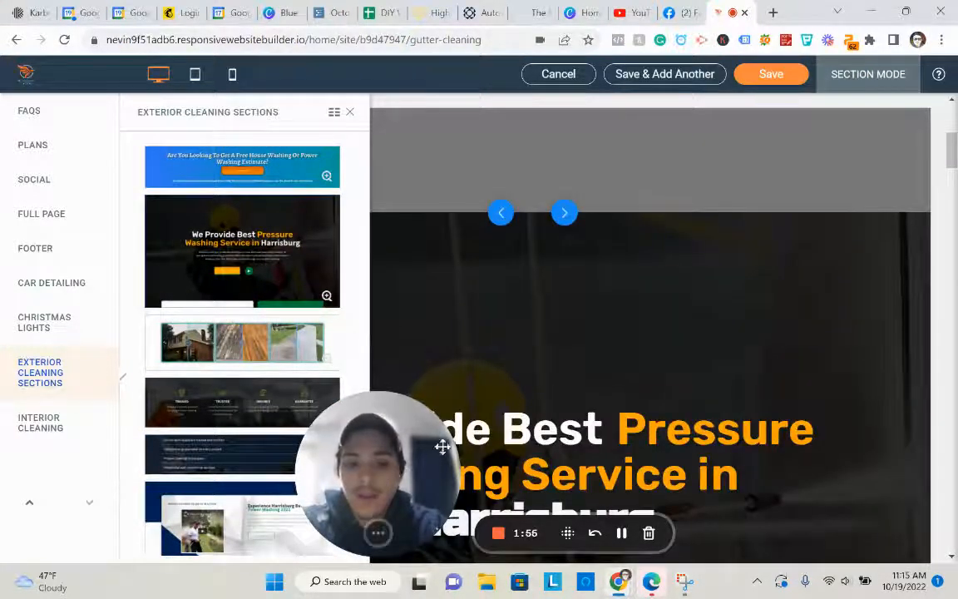
pyautogui.moveTo(443, 447); pyautogui.dragTo(906, 476)
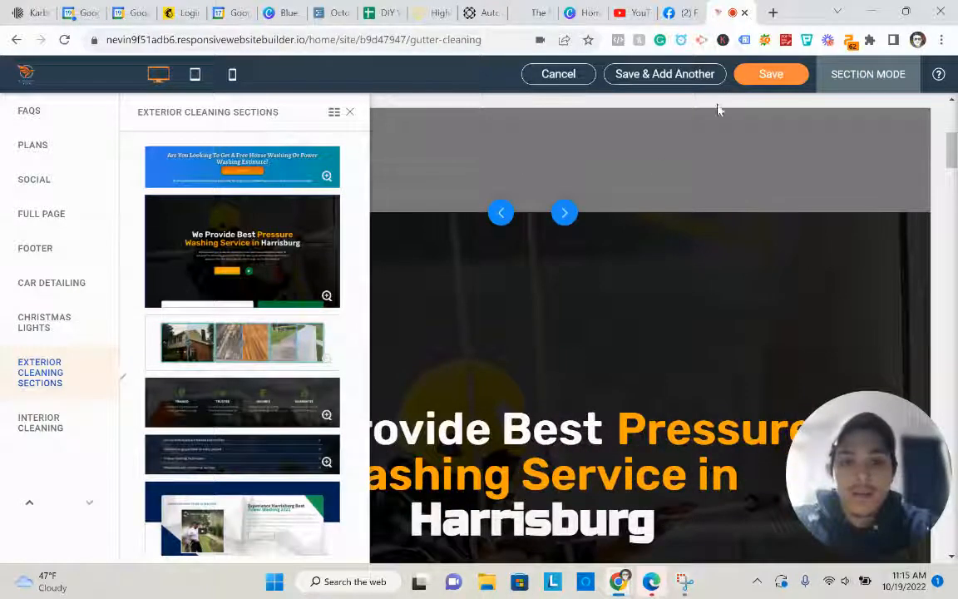
pyautogui.click(763, 78)
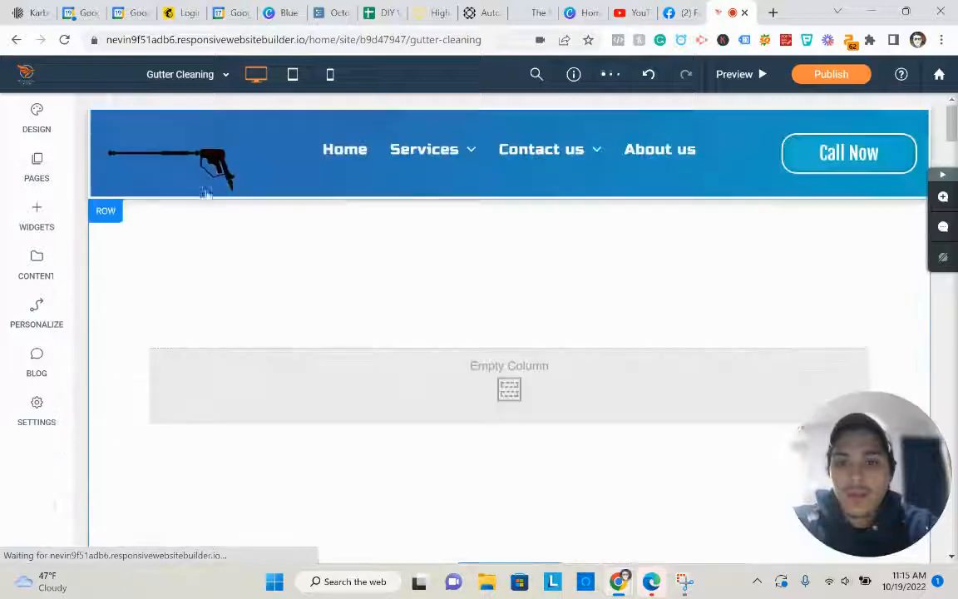
# - Delete the service cards row from the page
pyautogui.click(106, 224)
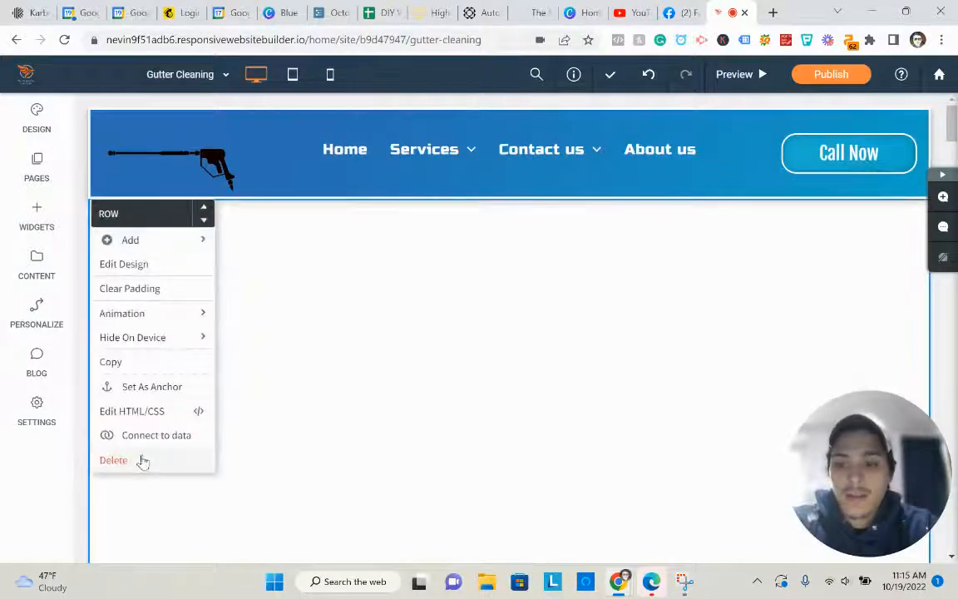
pyautogui.scroll(-4, 405, 316)
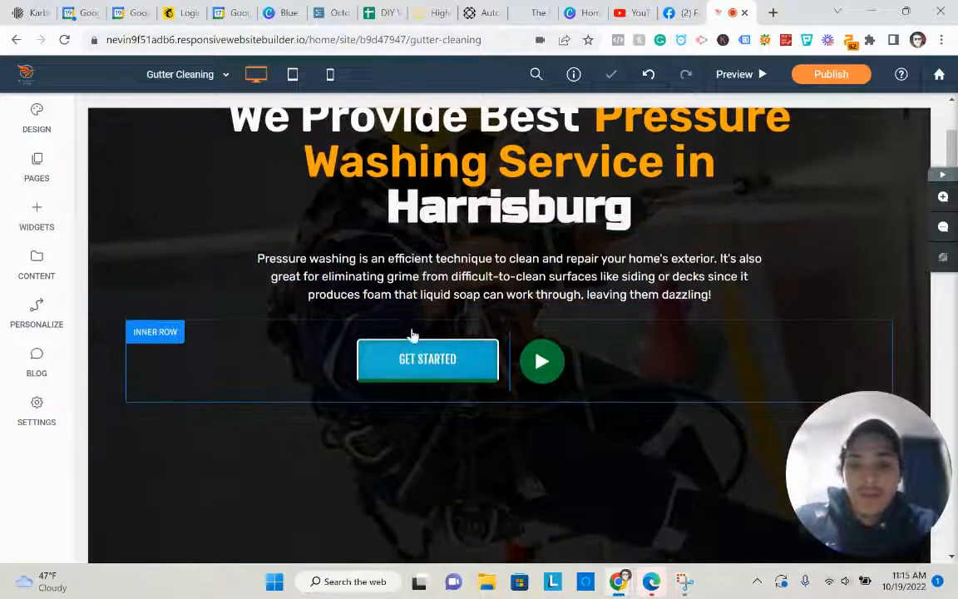
pyautogui.scroll(-10, 411, 334)
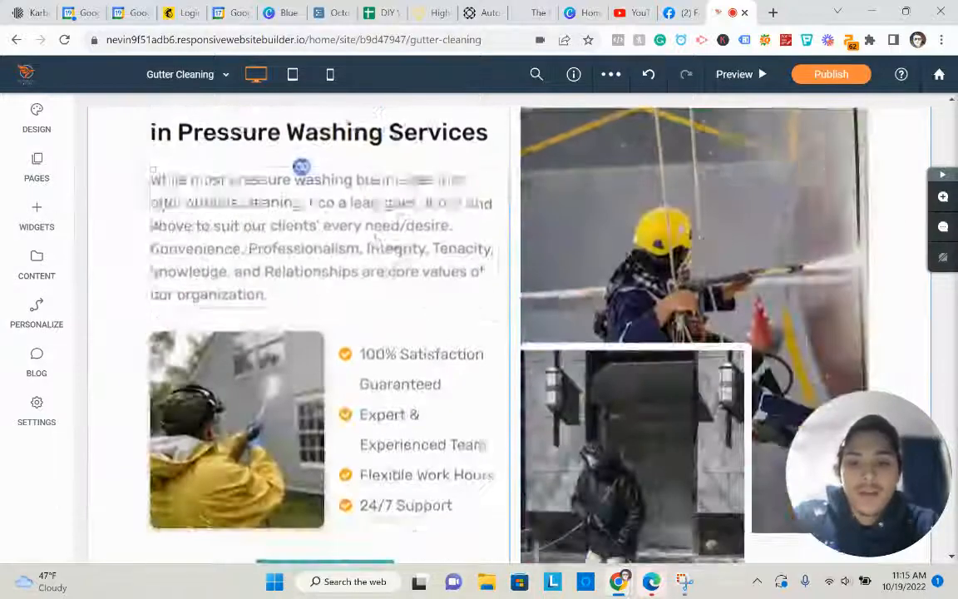
pyautogui.scroll(-15, 301, 167)
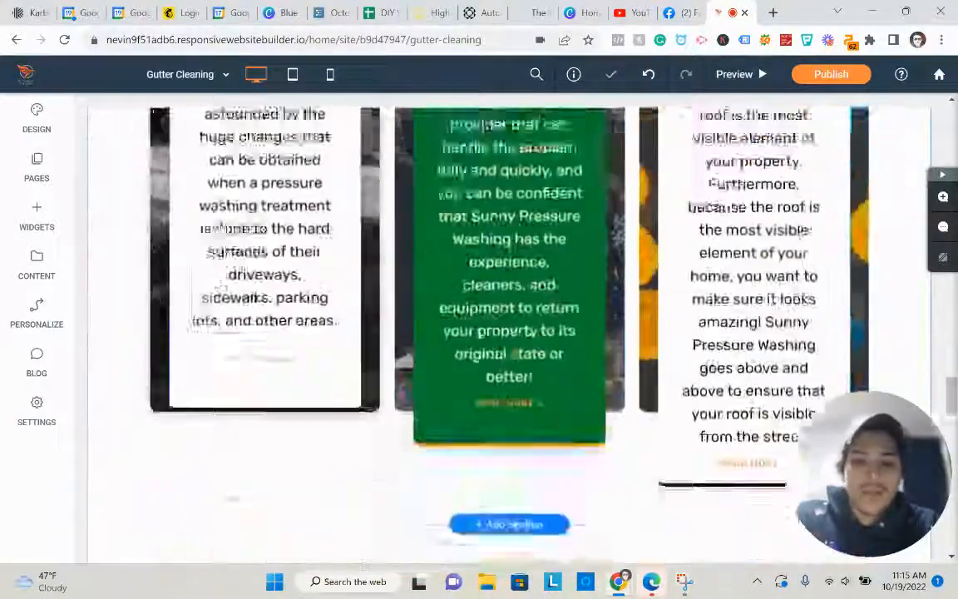
pyautogui.scroll(6, 221, 228)
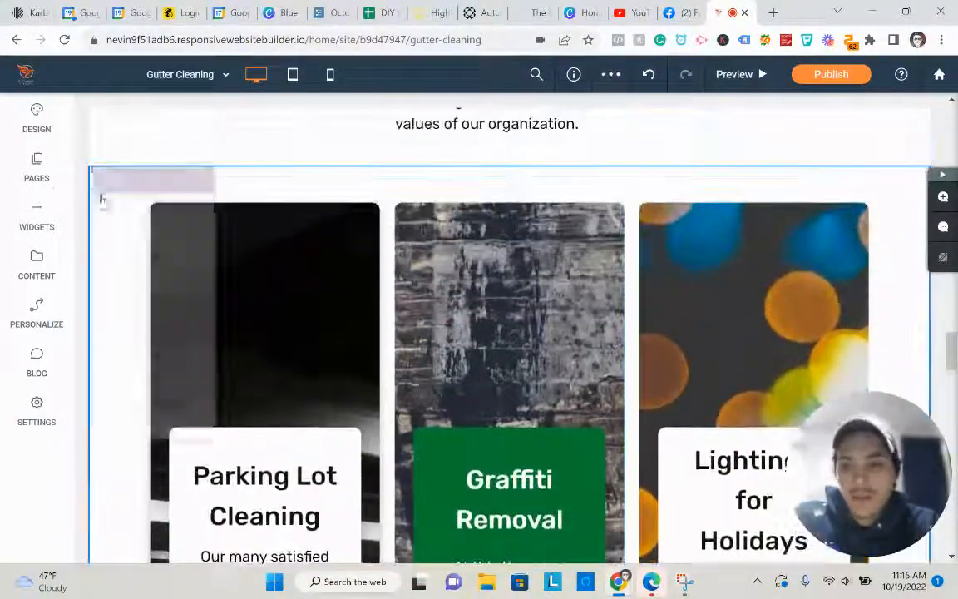
pyautogui.click(102, 178)
pyautogui.click(117, 425)
# - Look over the testimonial and core values blocks, then start editing the hero heading
pyautogui.scroll(-3, 351, 298)
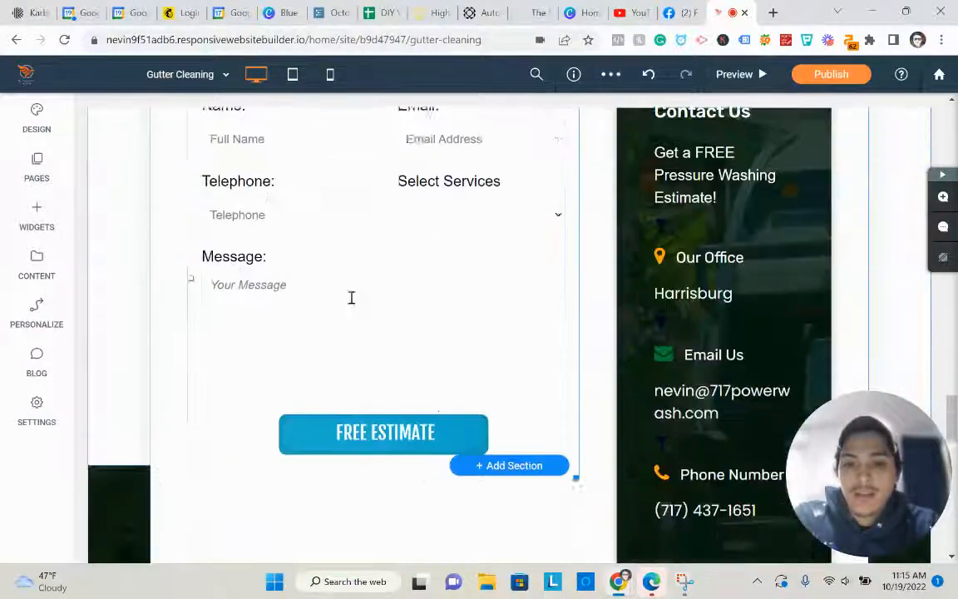
pyautogui.scroll(-6, 351, 298)
pyautogui.scroll(5, 249, 306)
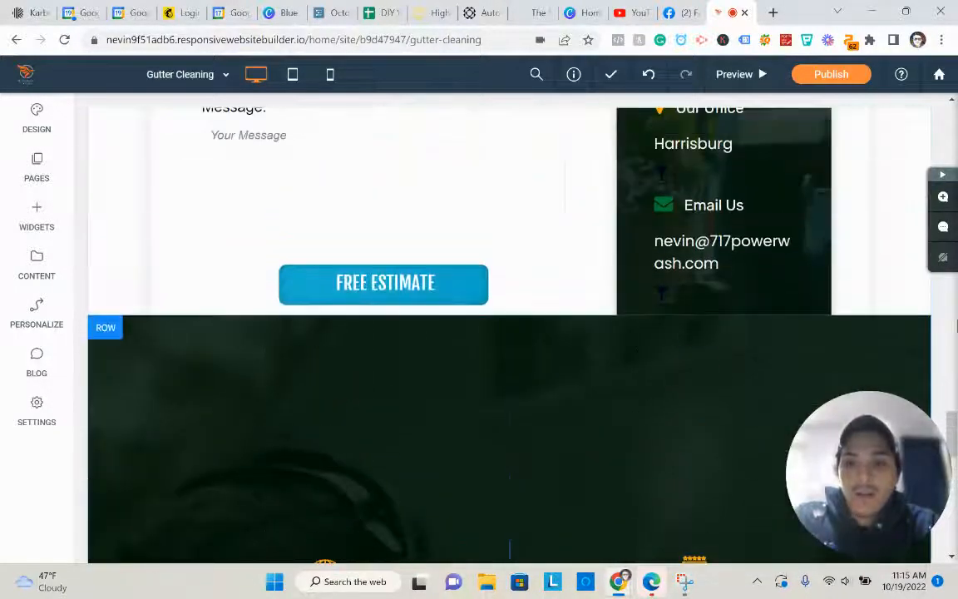
pyautogui.scroll(-10, 675, 338)
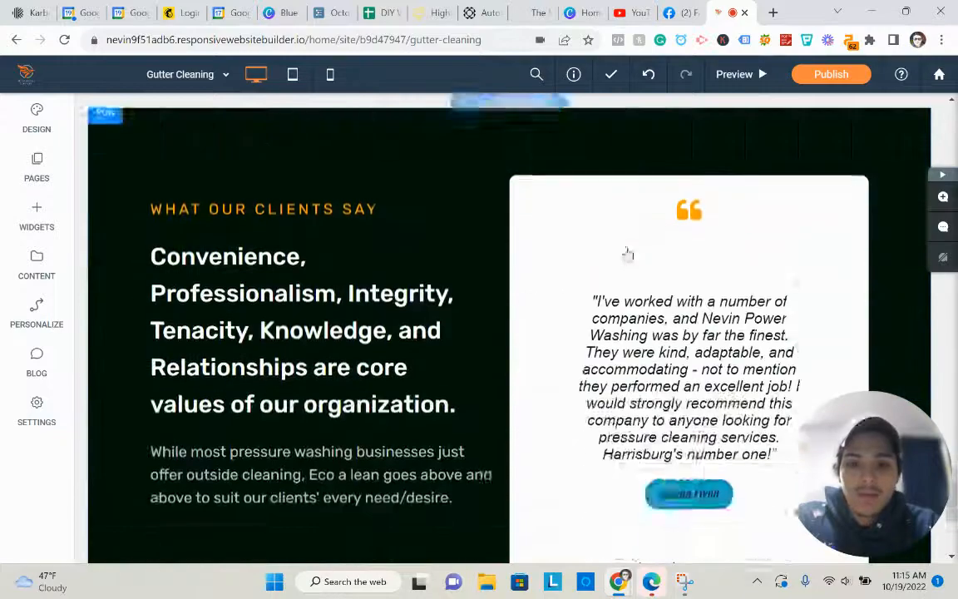
pyautogui.scroll(-3, 646, 316)
pyautogui.scroll(3, 582, 300)
pyautogui.click(655, 352)
pyautogui.scroll(-1, 629, 330)
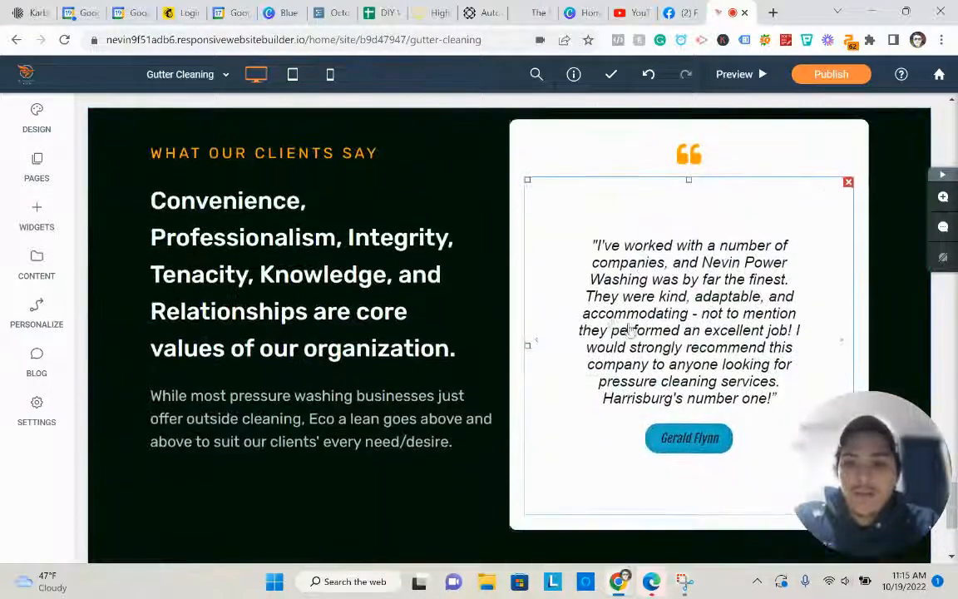
pyautogui.click(404, 278)
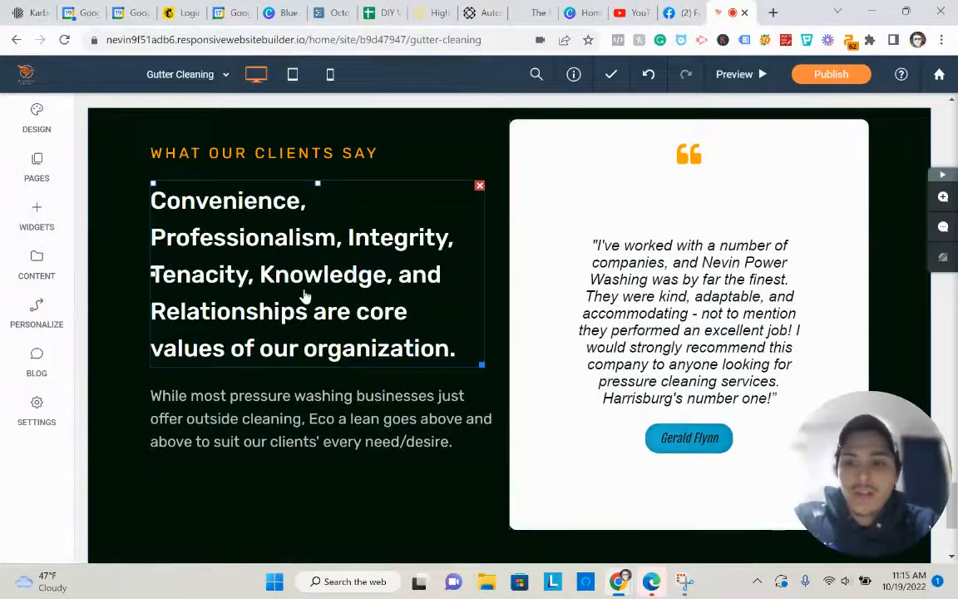
pyautogui.scroll(-3, 349, 282)
pyautogui.scroll(15, 381, 284)
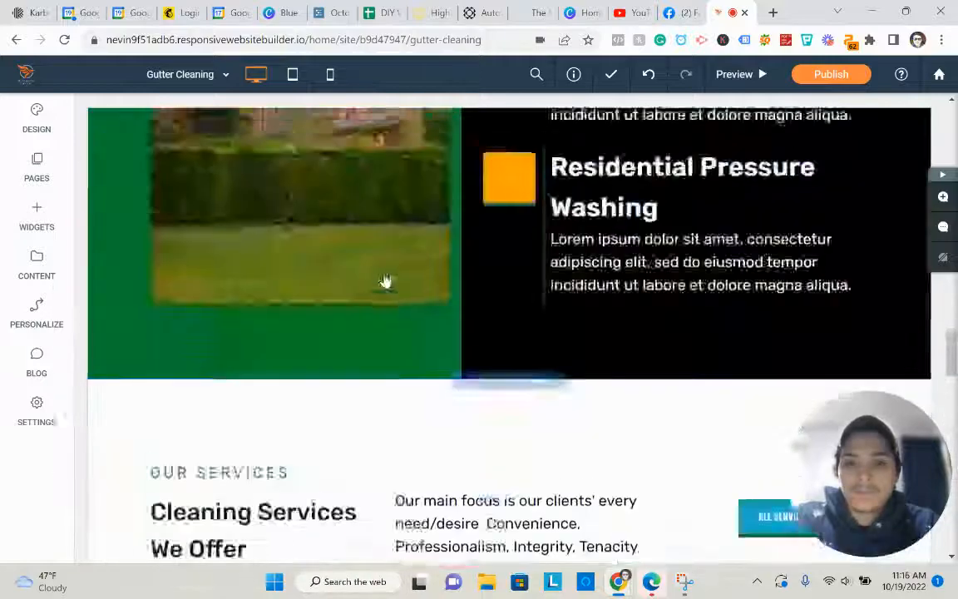
pyautogui.scroll(15, 385, 281)
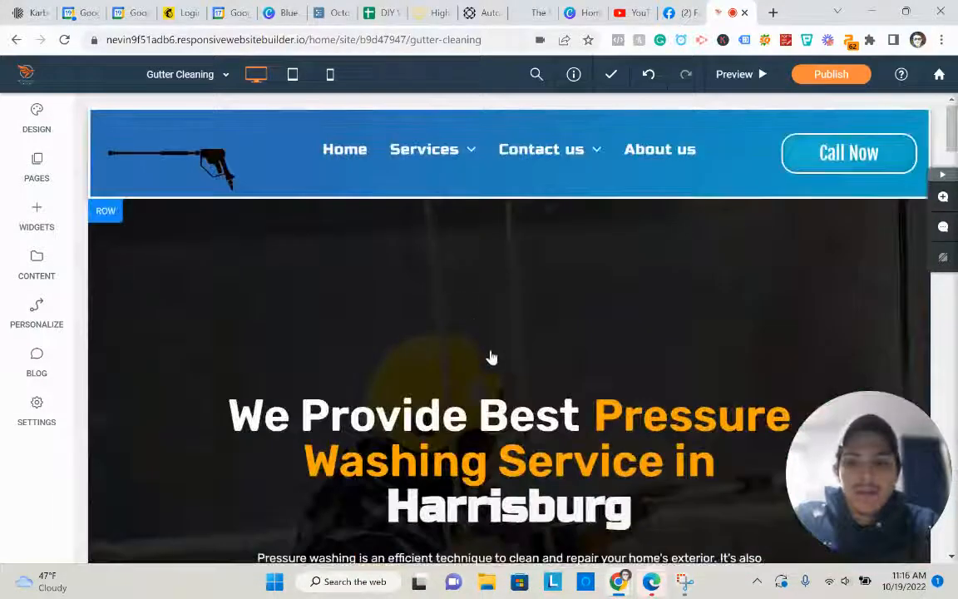
pyautogui.scroll(-2, 492, 358)
pyautogui.click(499, 337)
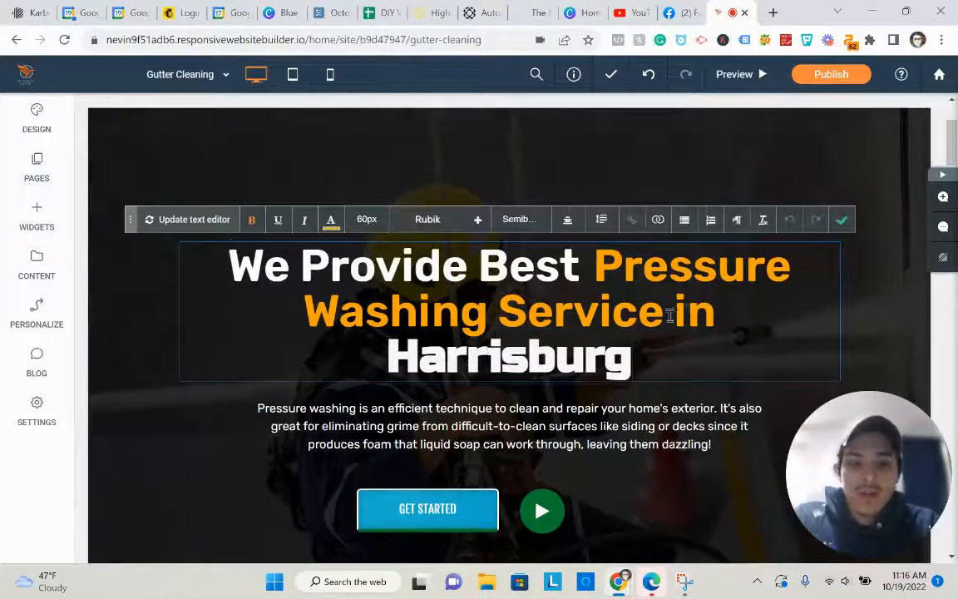
# - Replace the words before 'Harrisburg' with 'Gutter Cleaning Services In' in the hero heading
pyautogui.moveTo(723, 309); pyautogui.dragTo(224, 262)
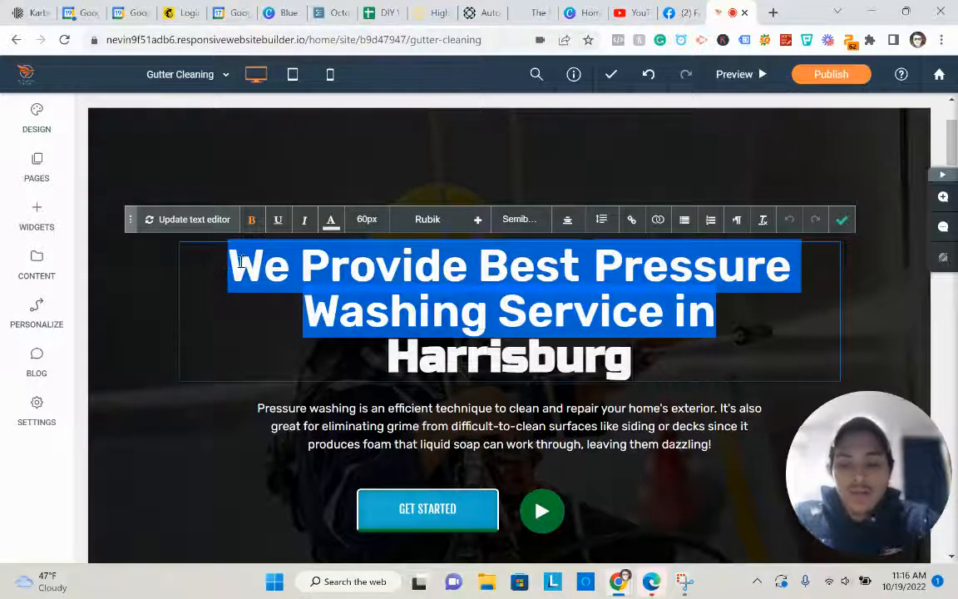
pyautogui.write('gutt')
pyautogui.press('BackSpace')
pyautogui.press('BackSpace')
pyautogui.press('BackSpace')
pyautogui.press('BackSpace')
pyautogui.press('BackSpace')
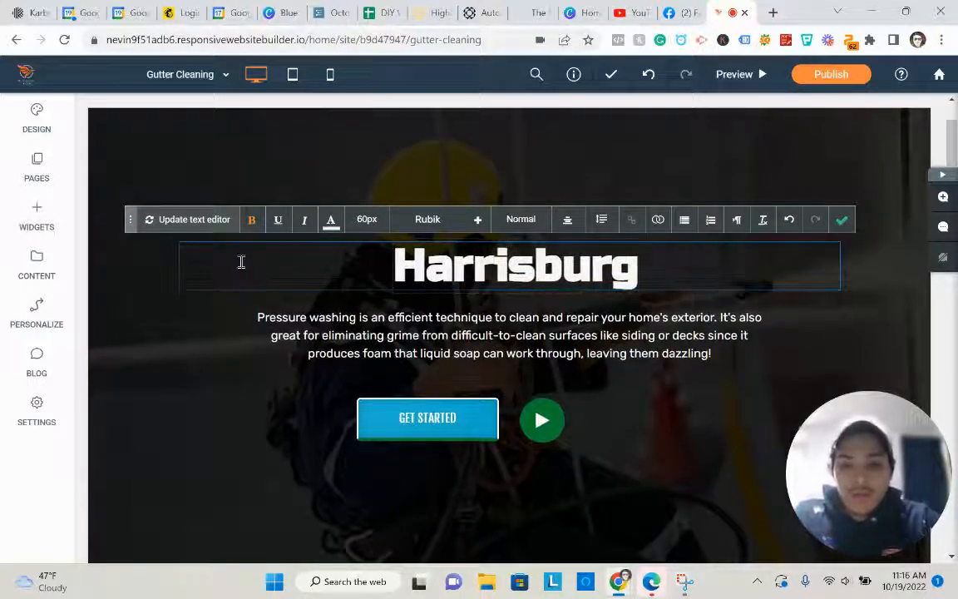
pyautogui.write('Gutter Clea')
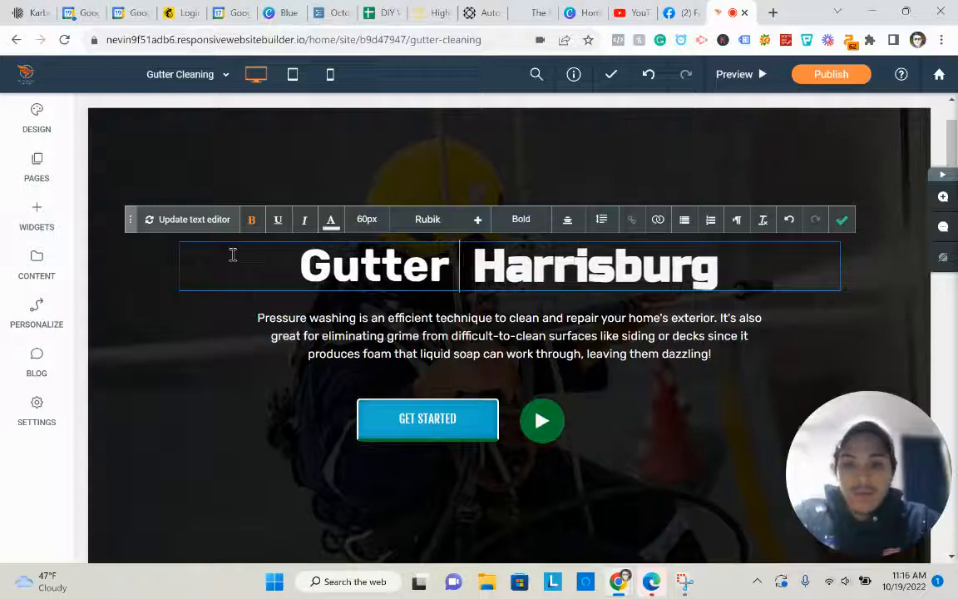
pyautogui.write('ning Serices IN')
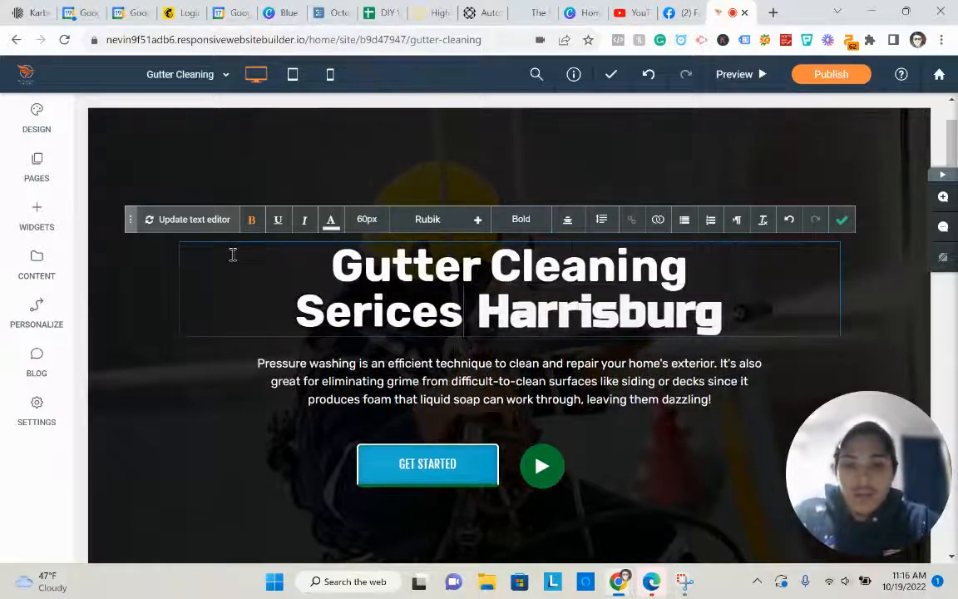
pyautogui.press('BackSpace')
pyautogui.press('BackSpace')
pyautogui.press('BackSpace')
pyautogui.press('BackSpace')
pyautogui.press('BackSpace')
pyautogui.press('BackSpace')
pyautogui.press('BackSpace')
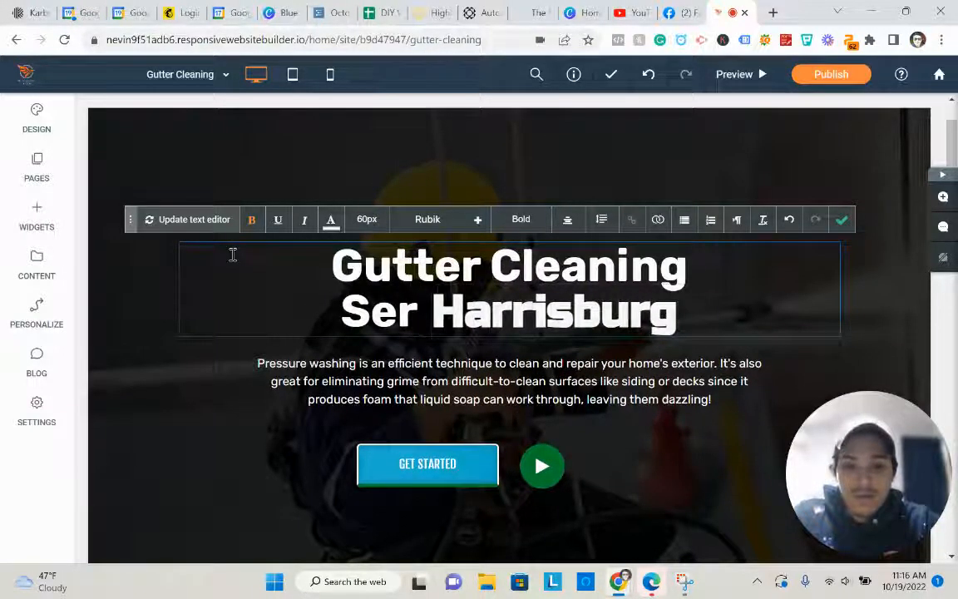
pyautogui.write('vices IN')
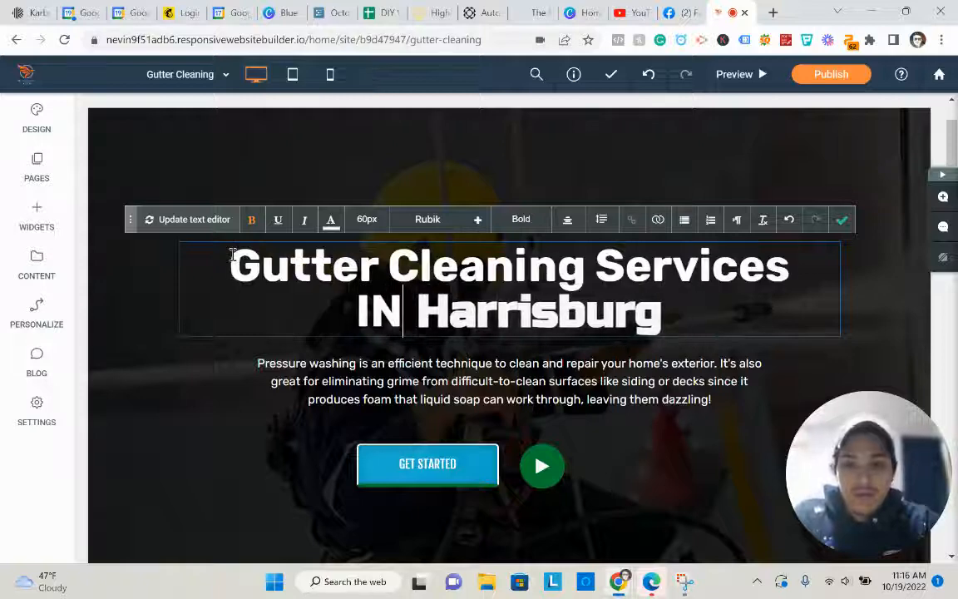
pyautogui.press('BackSpace')
pyautogui.write('n')
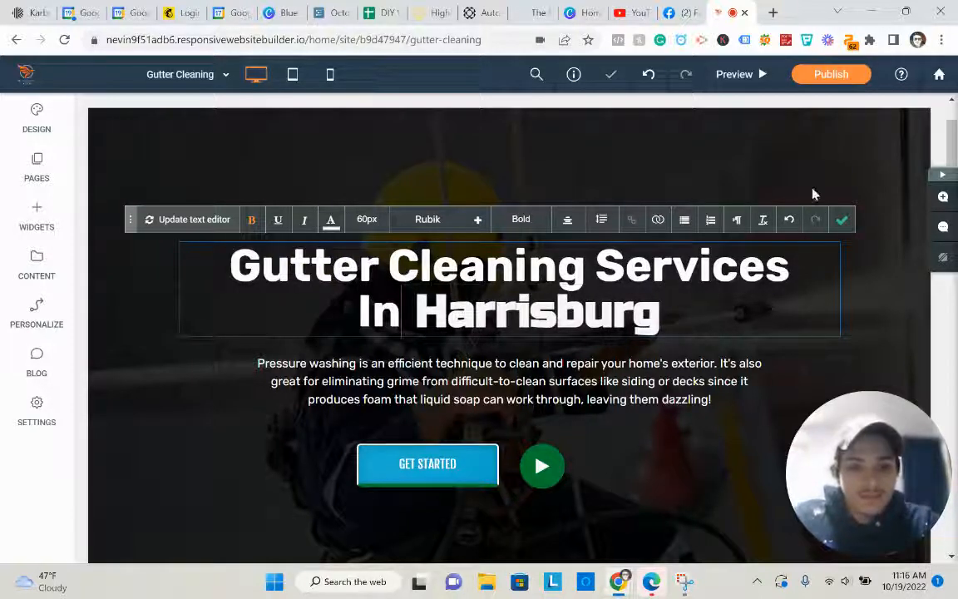
pyautogui.click(842, 220)
pyautogui.click(655, 374)
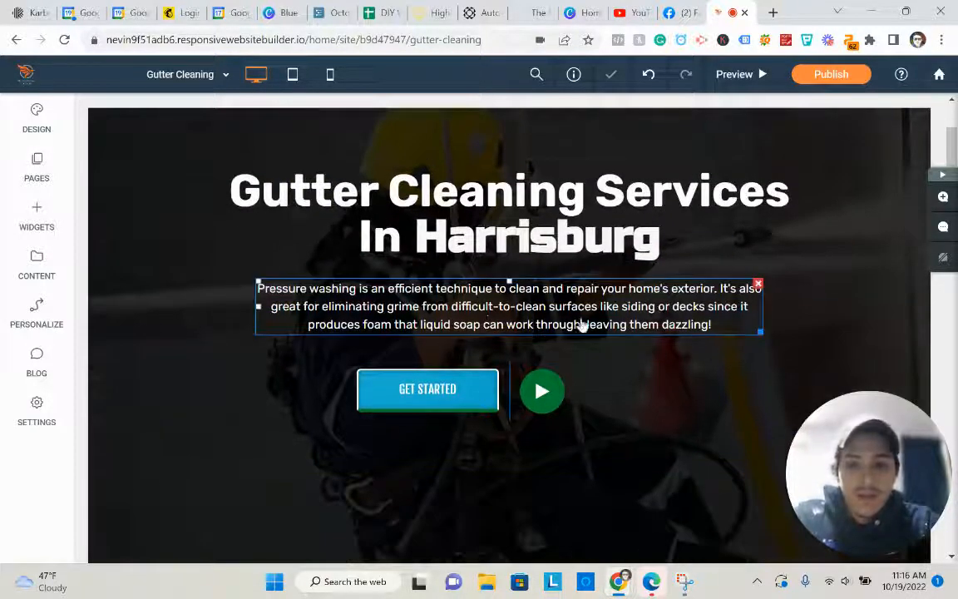
# - Replace the hero subtitle text with the pasted Eco Clean gutter cleaning sentence
pyautogui.doubleClick(582, 326)
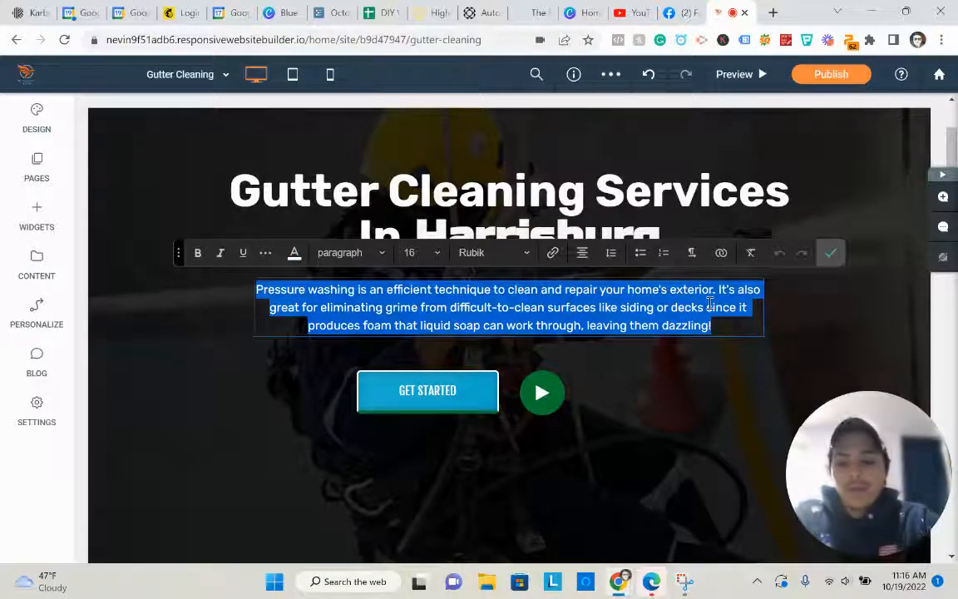
pyautogui.write('Gutter')
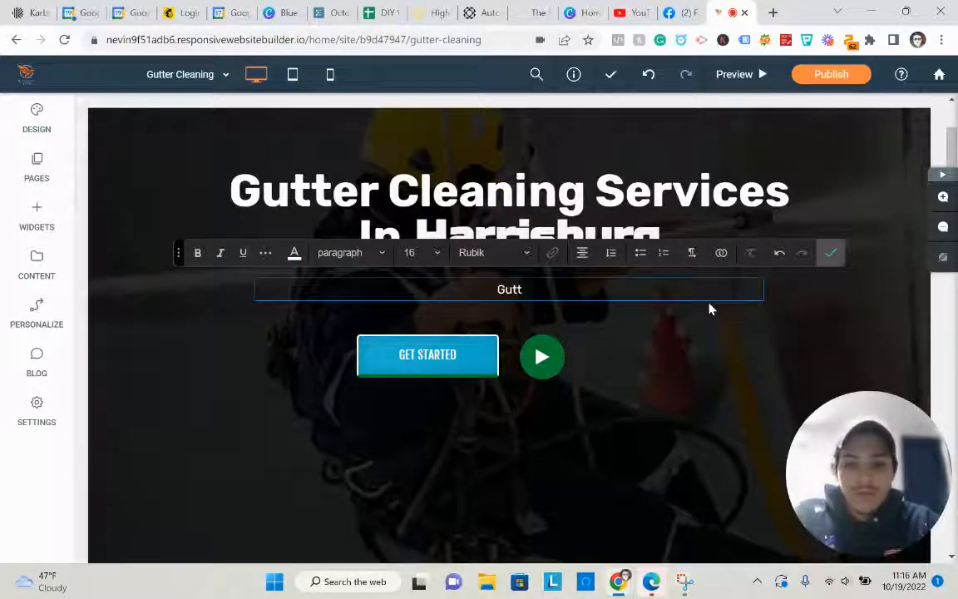
pyautogui.press('BackSpace')
pyautogui.press('BackSpace')
pyautogui.press('BackSpace')
pyautogui.press('BackSpace')
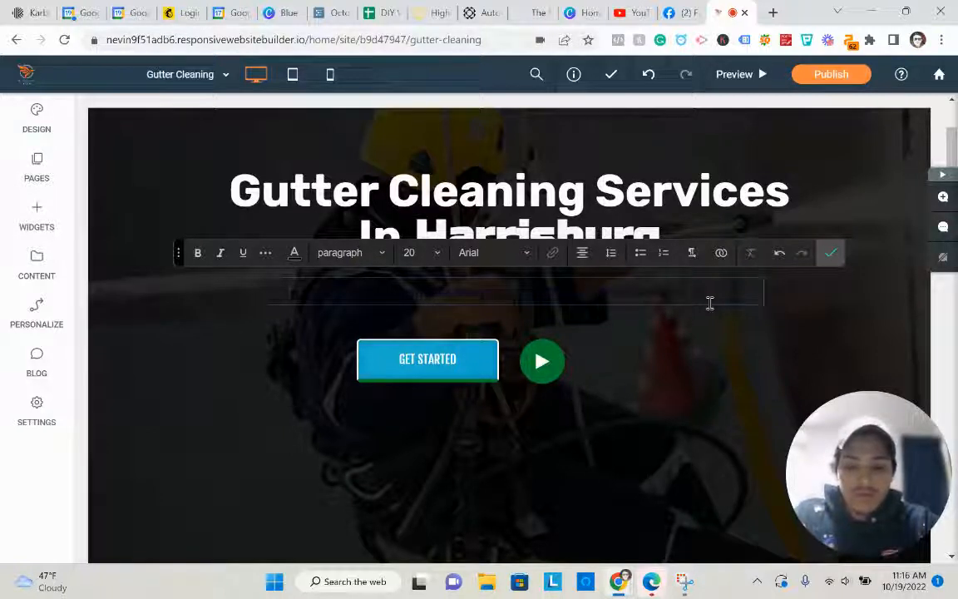
pyautogui.hotkey('ctrl', 'v')
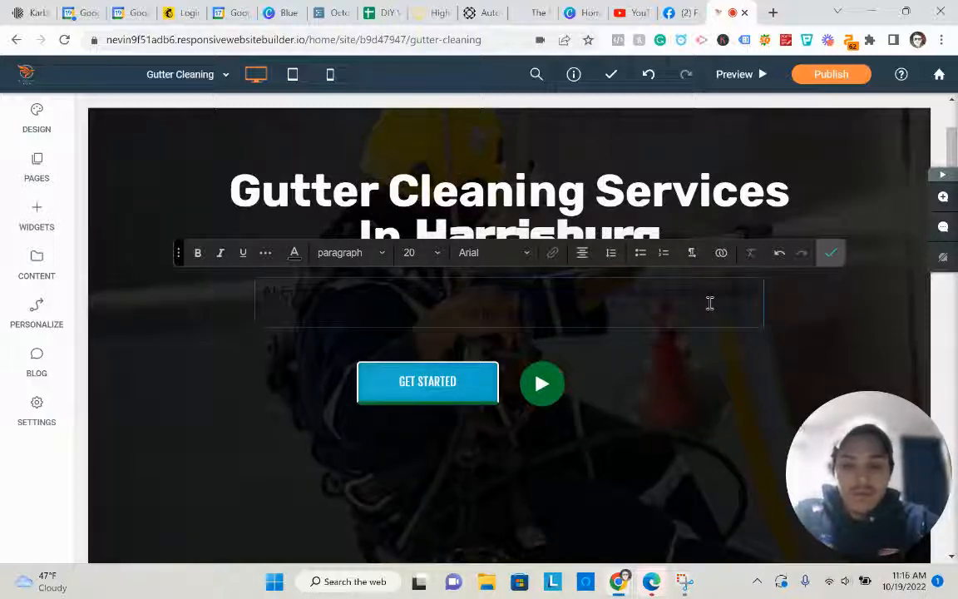
# - Make the whole subtitle sentence white
pyautogui.tripleClick(378, 292)
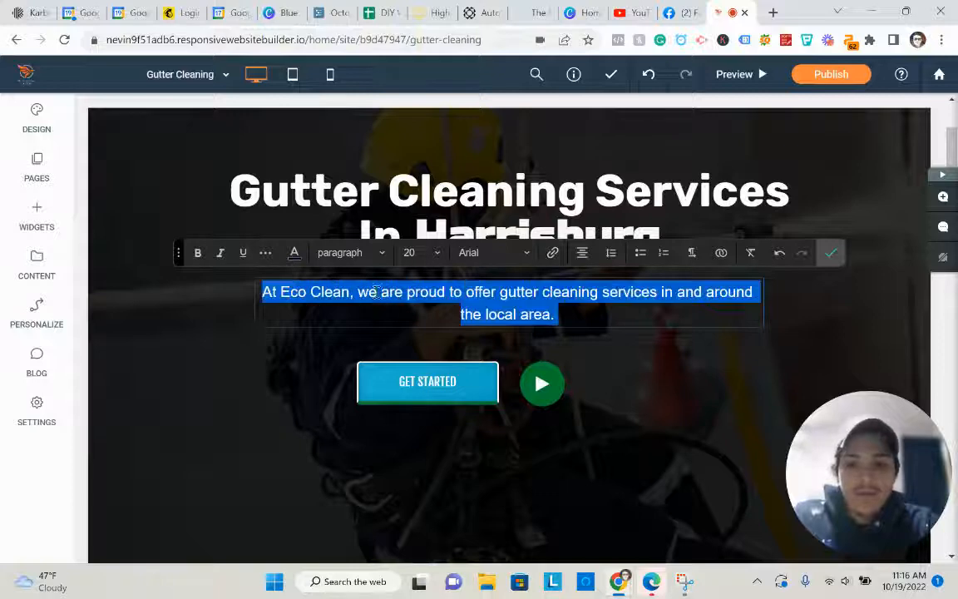
pyautogui.click(295, 252)
pyautogui.click(336, 305)
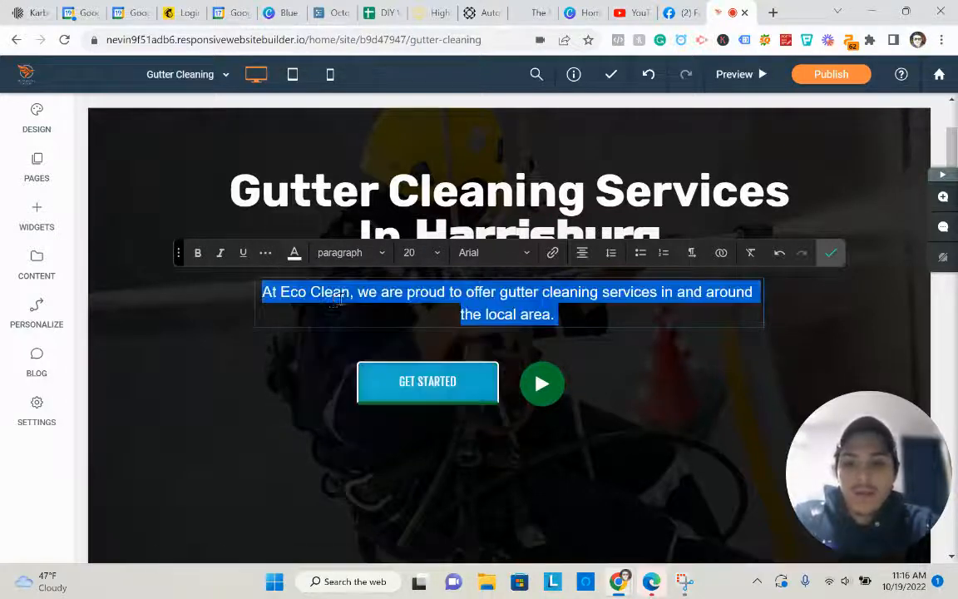
pyautogui.click(831, 253)
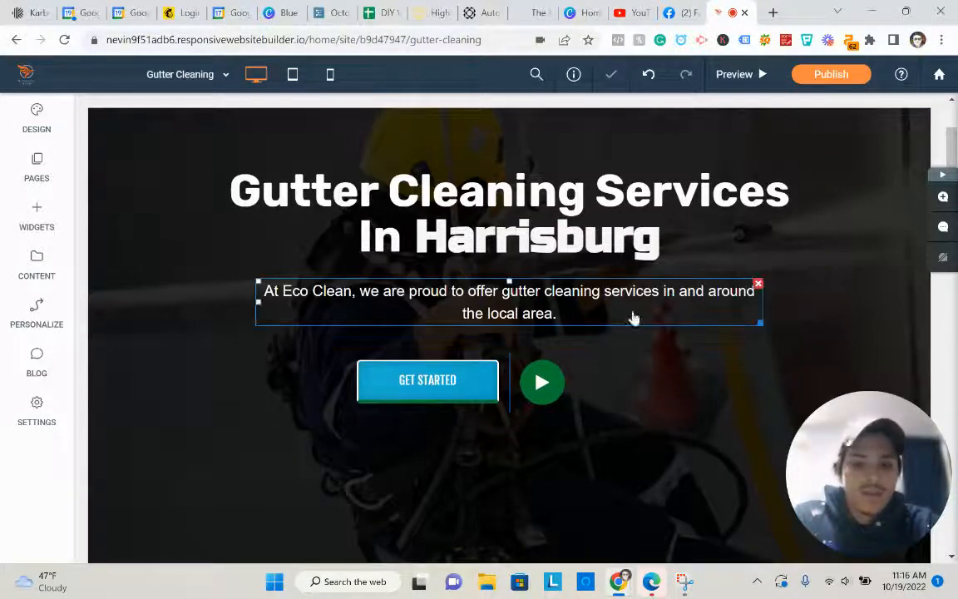
pyautogui.scroll(3, 295, 277)
# - Replace the hero row's background image with a gutter photo from the image library
pyautogui.click(90, 345)
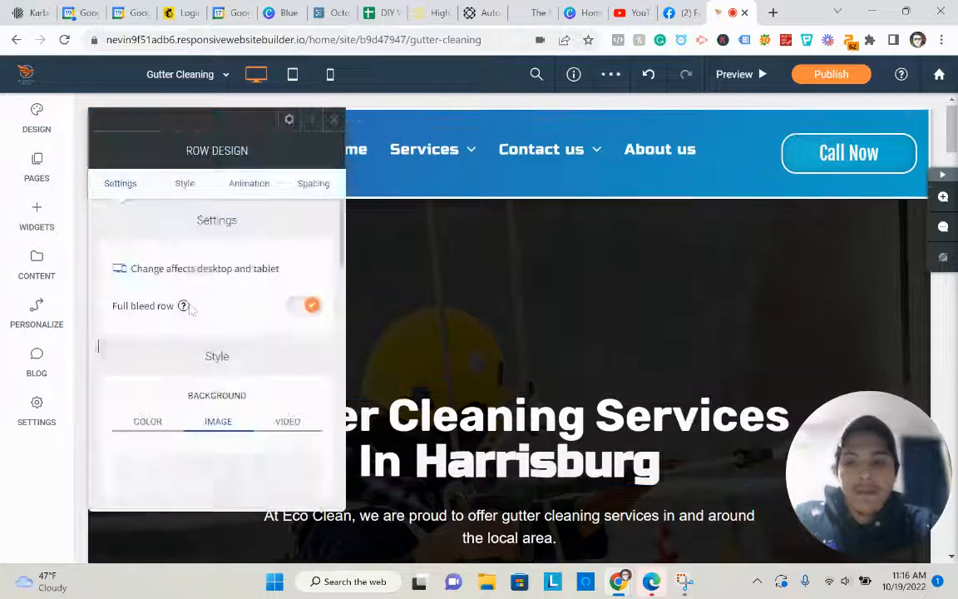
pyautogui.scroll(-4, 171, 407)
pyautogui.click(143, 403)
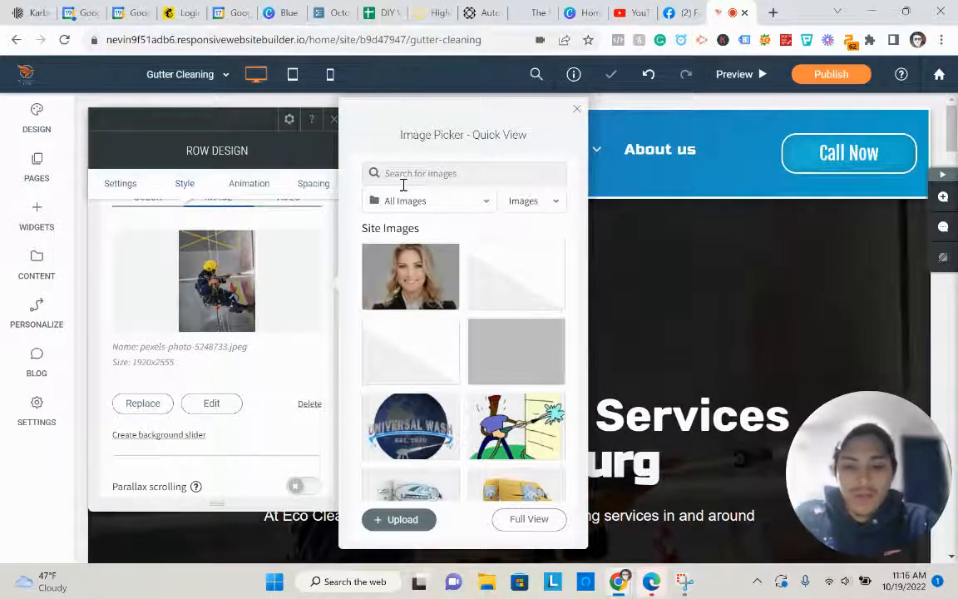
pyautogui.click(403, 182)
pyautogui.write('gutter')
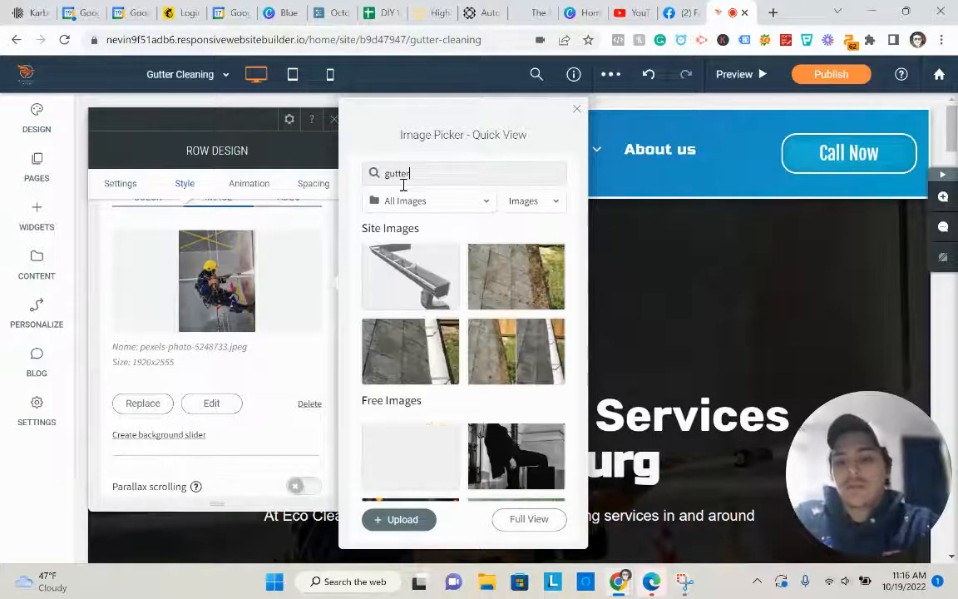
pyautogui.click(506, 272)
pyautogui.scroll(-2, 560, 316)
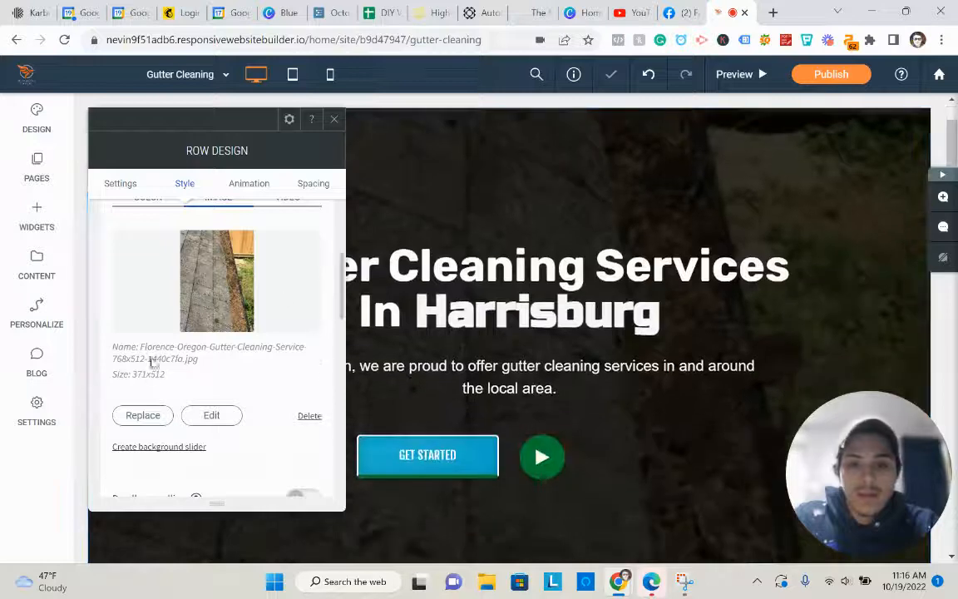
pyautogui.scroll(-3, 546, 289)
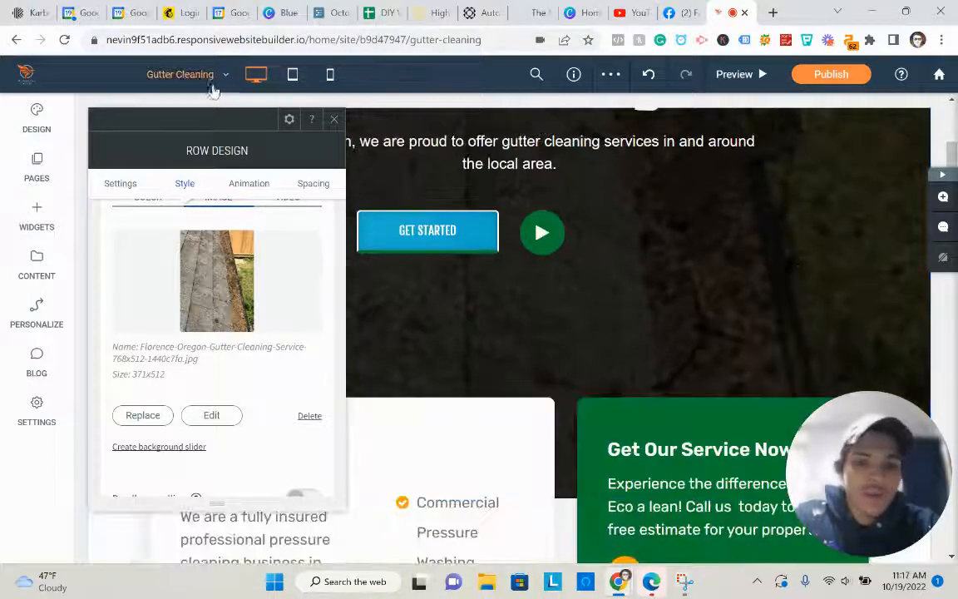
pyautogui.click(333, 121)
pyautogui.scroll(-4, 490, 354)
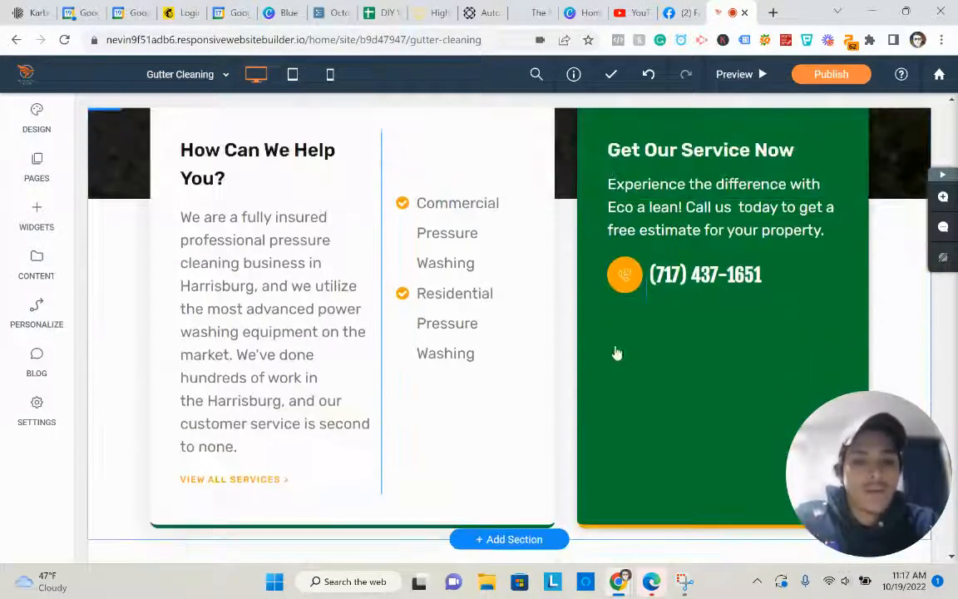
# - Set the Get Our Service Now column's background colour to blue
pyautogui.click(579, 337)
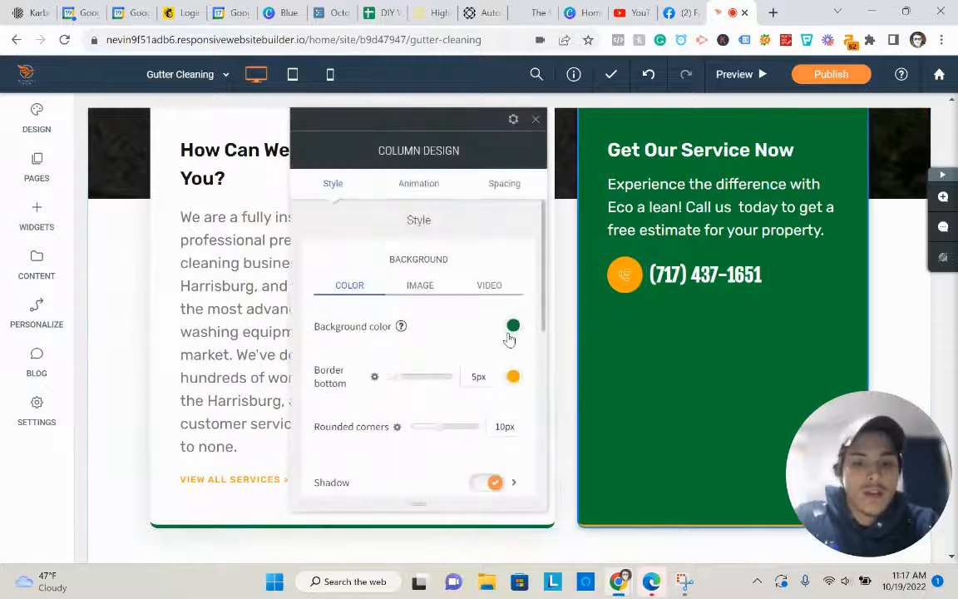
pyautogui.click(512, 327)
pyautogui.click(653, 293)
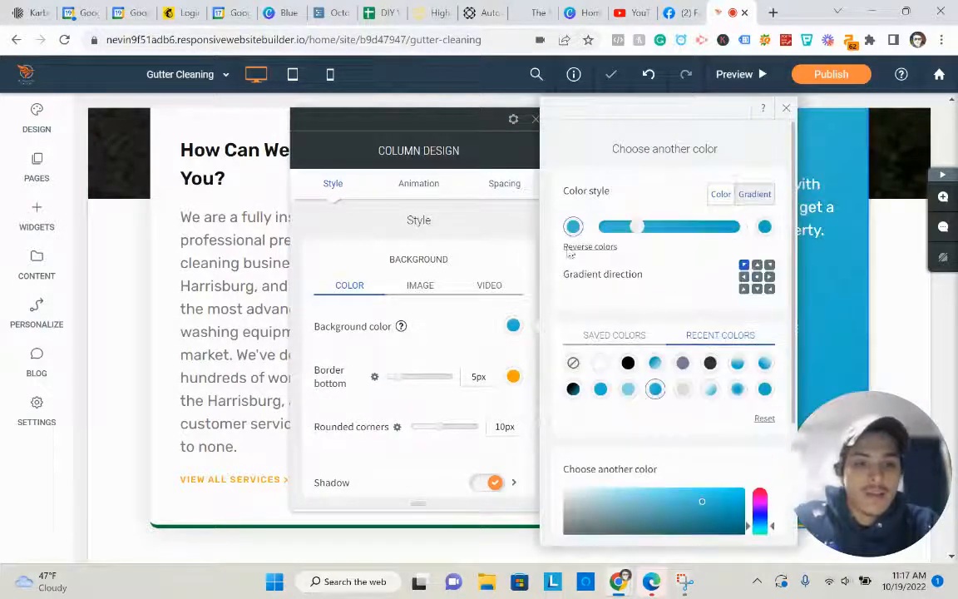
pyautogui.click(534, 121)
pyautogui.scroll(10, 611, 316)
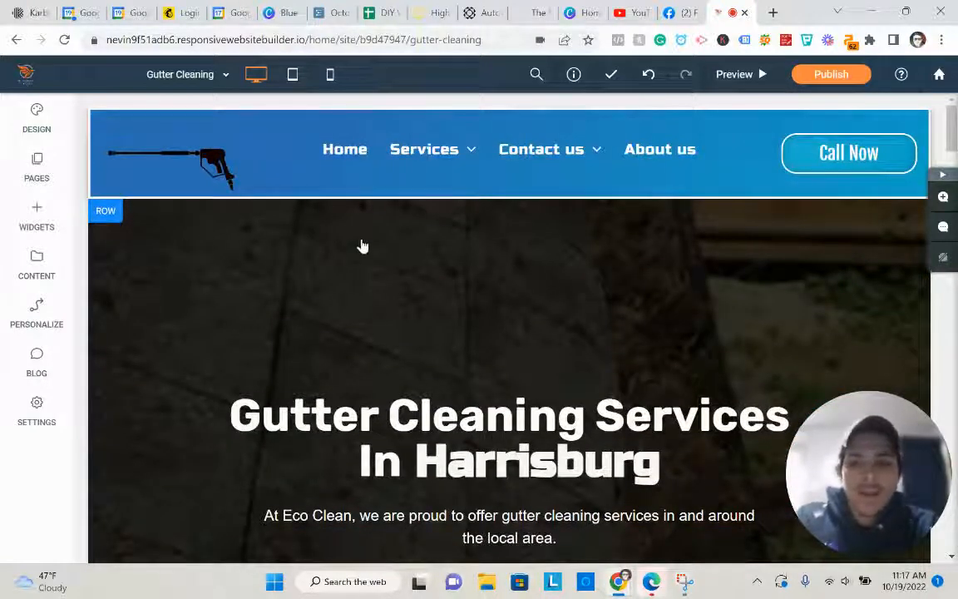
# - Set the page header to Hide on large desktop, then scroll down toward the contact form
pyautogui.click(104, 213)
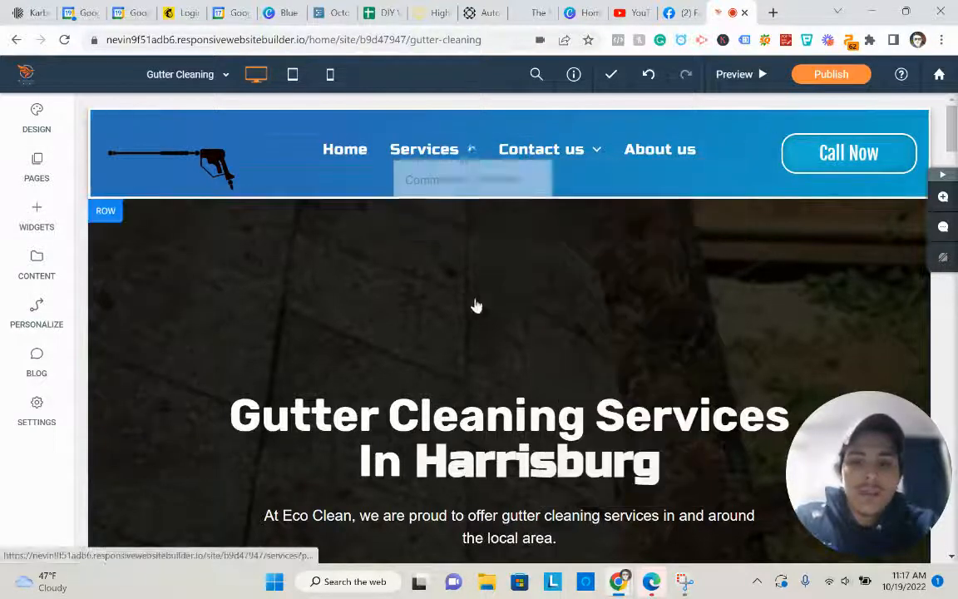
pyautogui.click(502, 208)
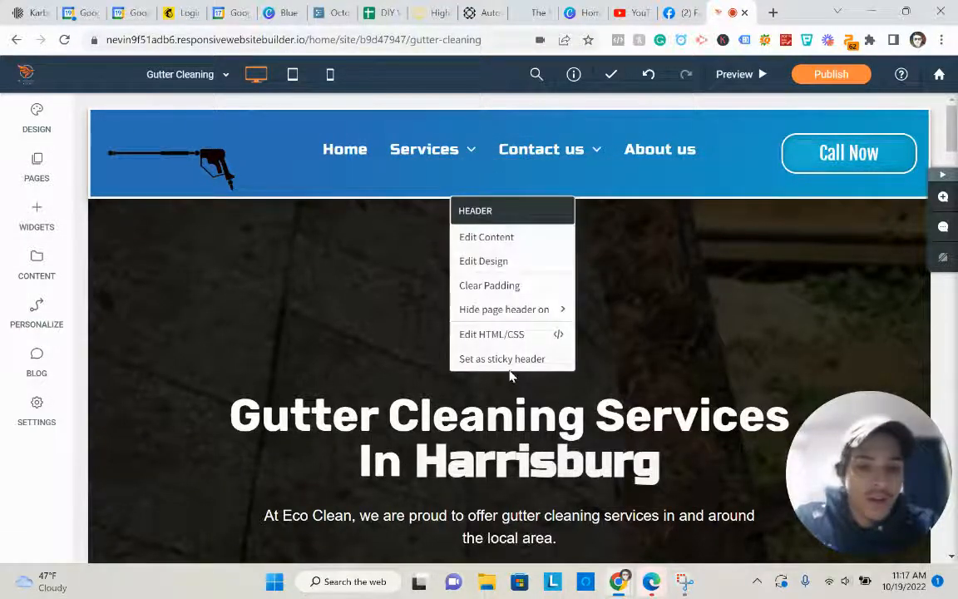
pyautogui.moveTo(564, 310)
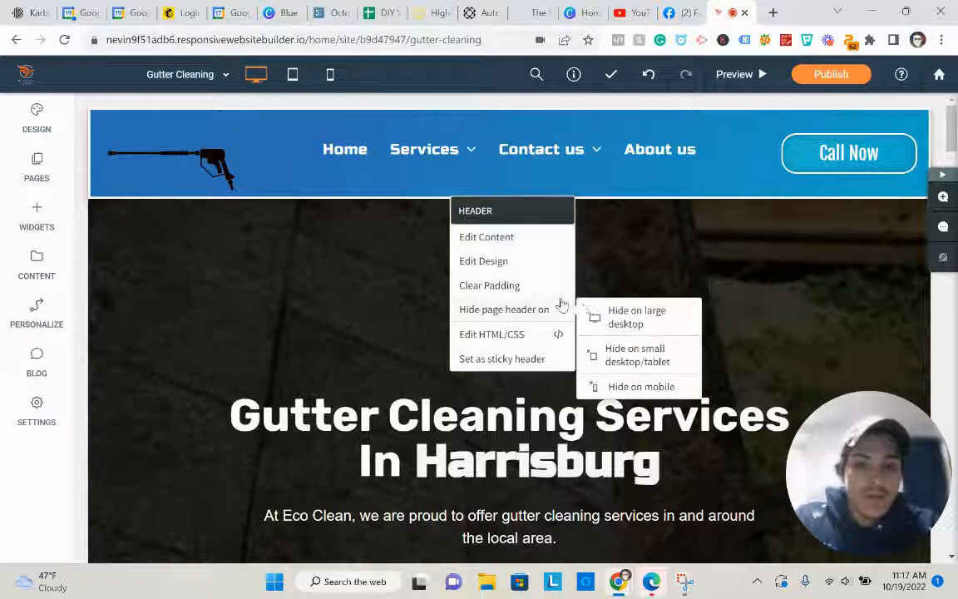
pyautogui.click(655, 320)
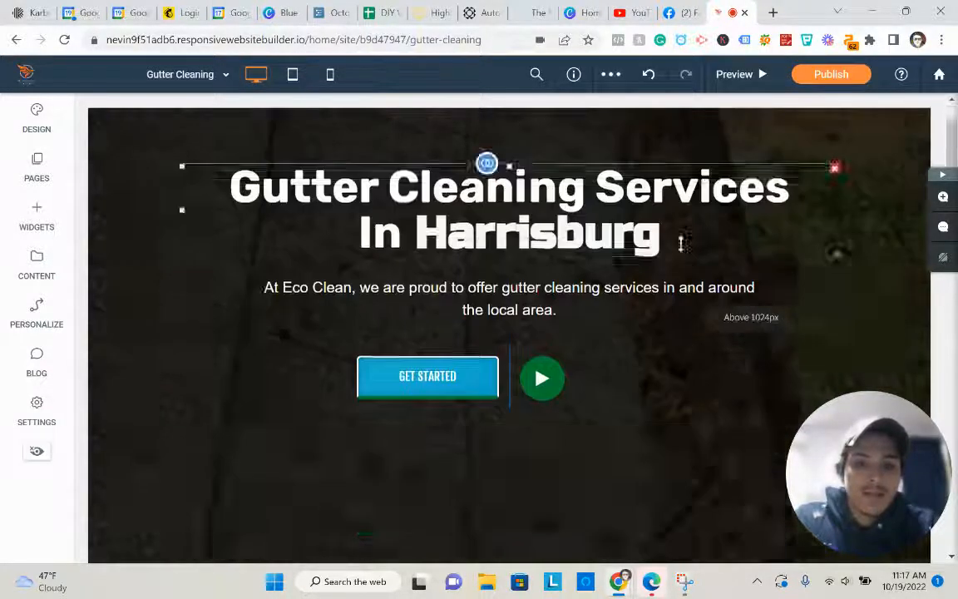
pyautogui.scroll(-15, 650, 261)
pyautogui.scroll(-5, 642, 257)
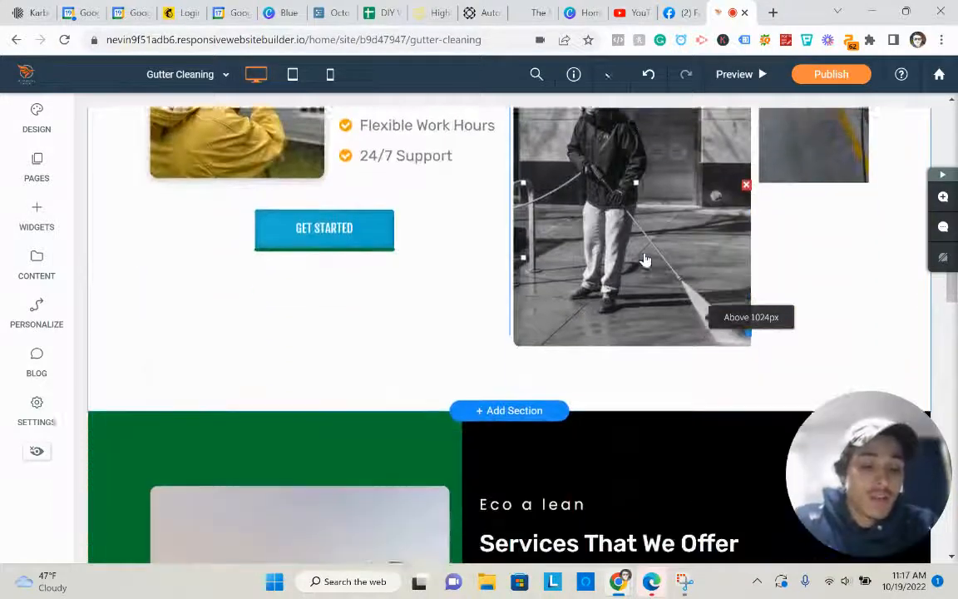
pyautogui.scroll(8, 499, 283)
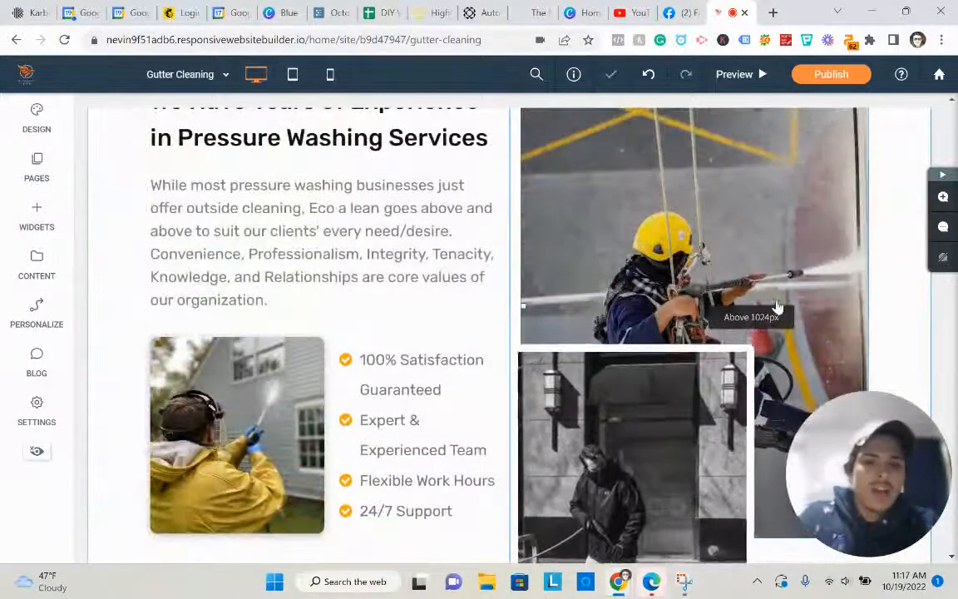
pyautogui.scroll(2, 781, 337)
pyautogui.scroll(-3, 692, 320)
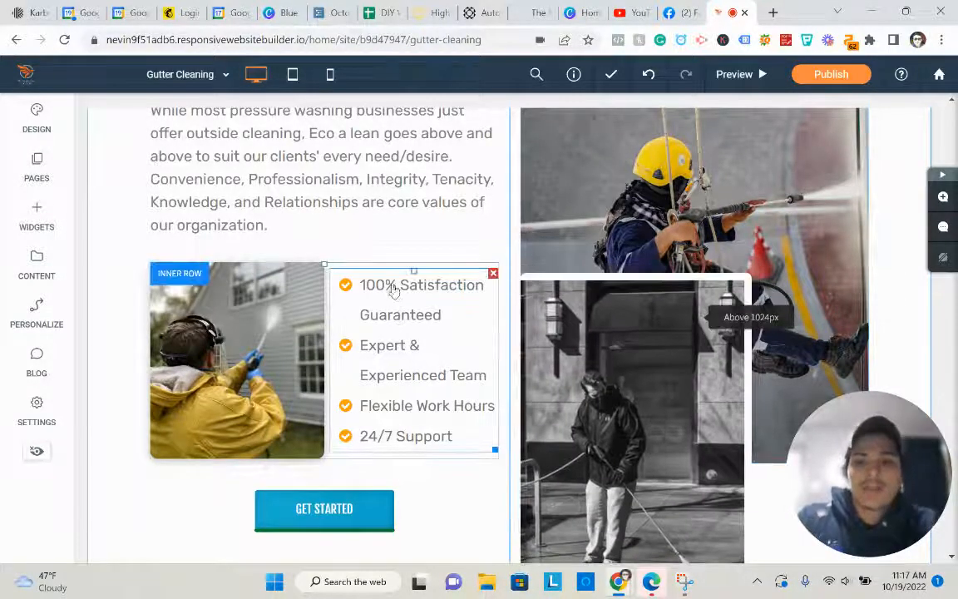
pyautogui.scroll(2, 394, 291)
pyautogui.scroll(-10, 407, 292)
pyautogui.scroll(3, 517, 260)
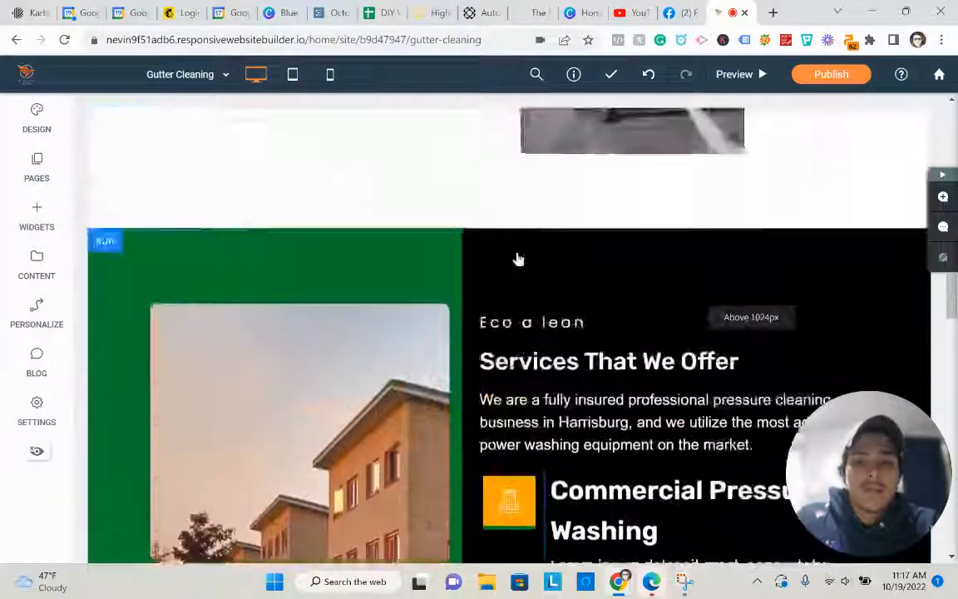
pyautogui.scroll(-15, 517, 259)
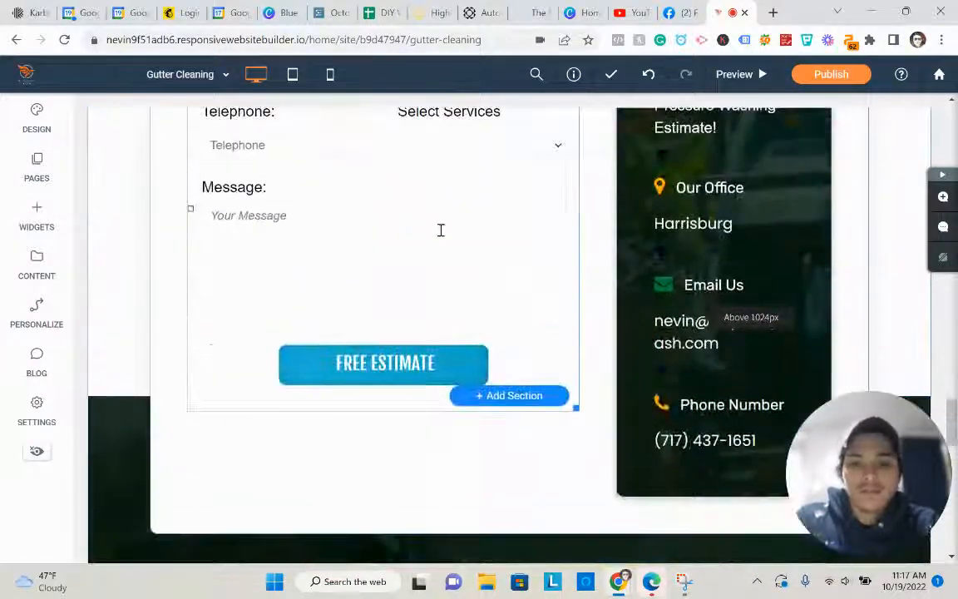
pyautogui.click(419, 259)
pyautogui.scroll(2, 532, 326)
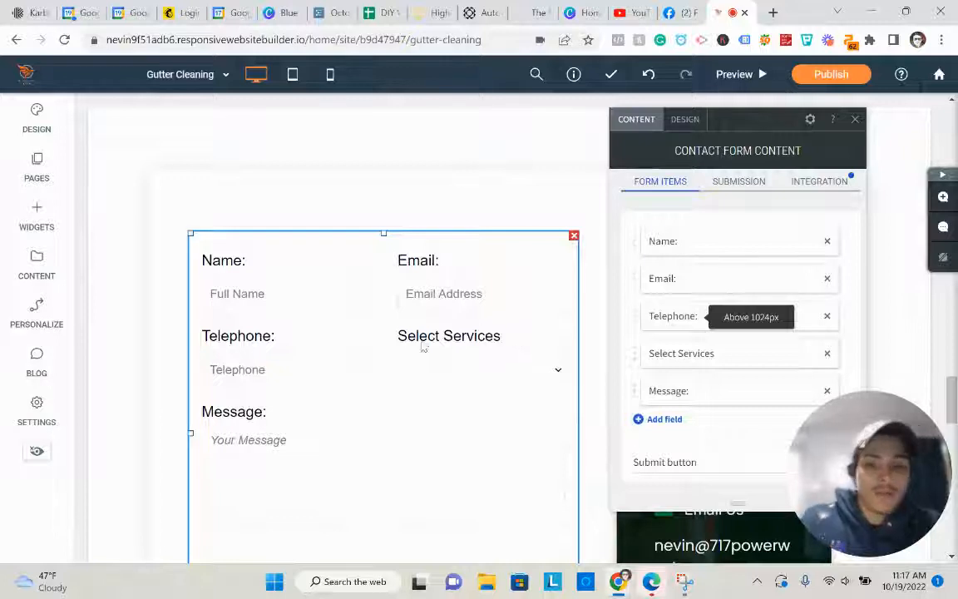
pyautogui.scroll(-1, 423, 347)
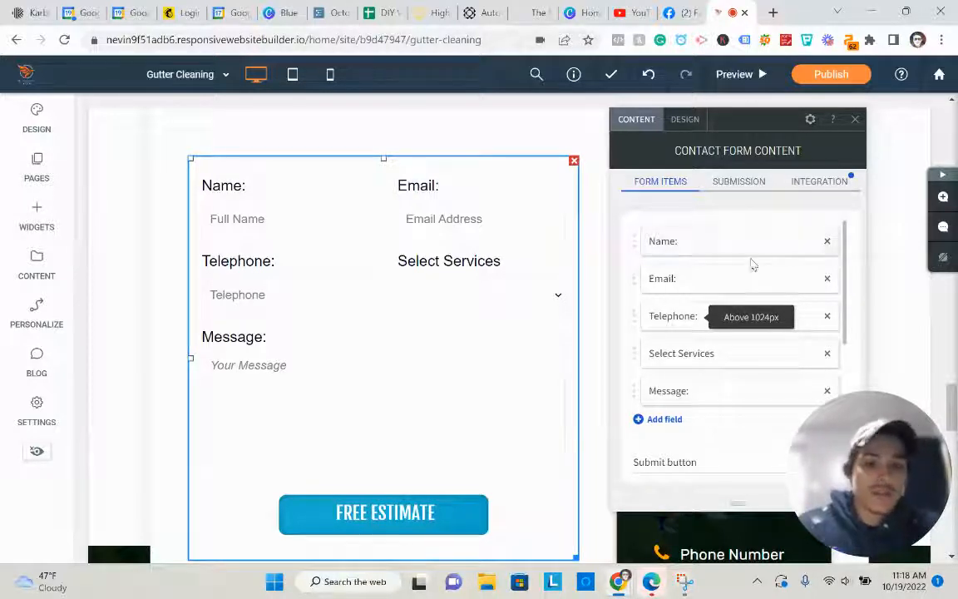
pyautogui.scroll(2, 256, 245)
pyautogui.scroll(5, 257, 246)
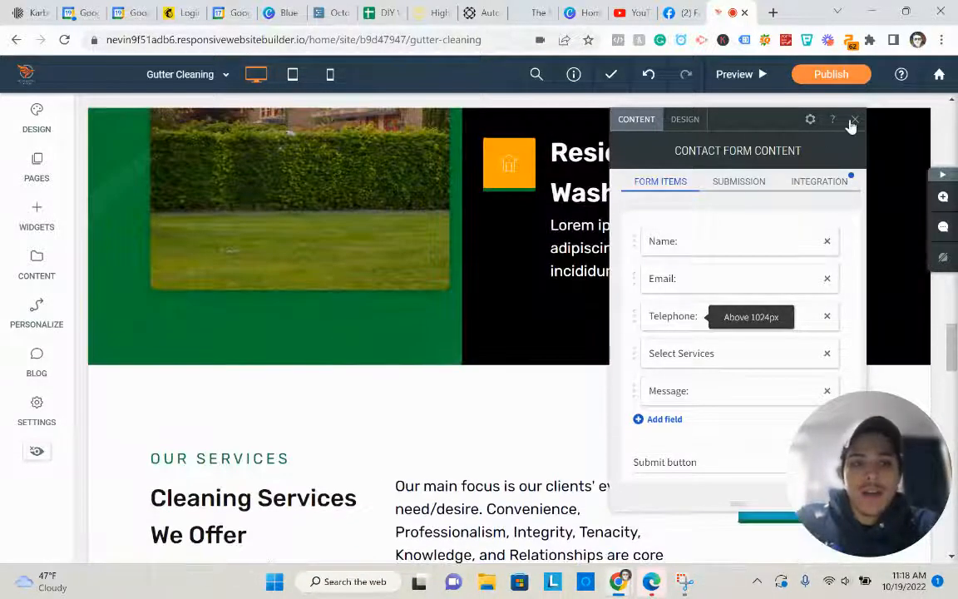
pyautogui.click(855, 119)
pyautogui.scroll(5, 131, 199)
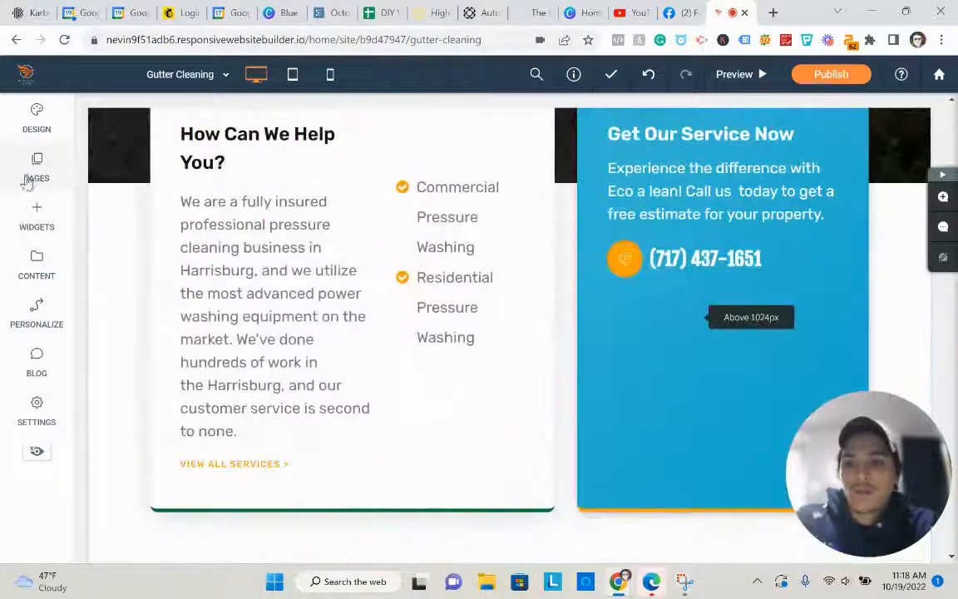
# - Add an empty page named Thank You Page and switch to editing it
pyautogui.click(33, 171)
pyautogui.click(216, 179)
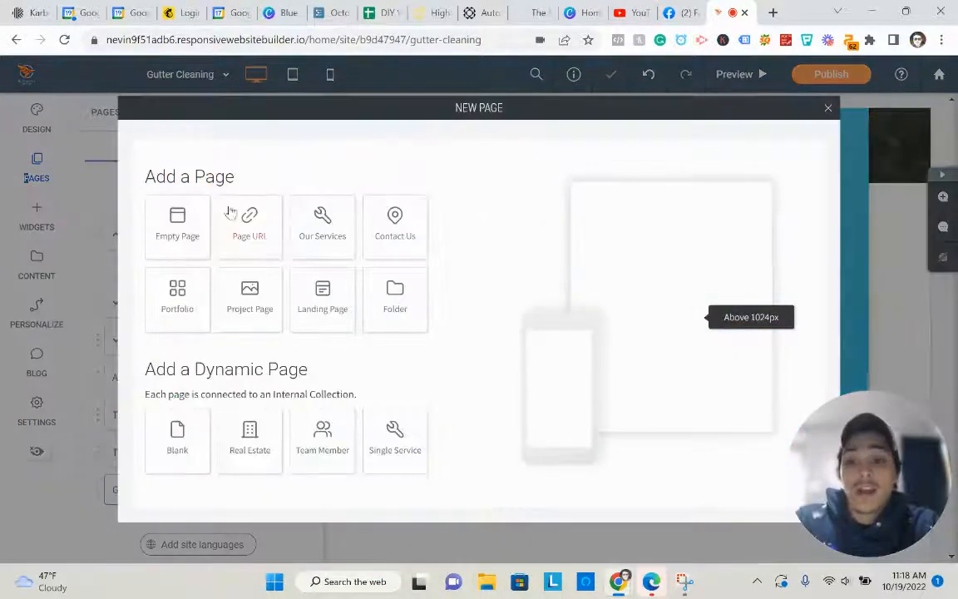
pyautogui.click(211, 226)
pyautogui.tripleClick(218, 237)
pyautogui.write('Thank You Page')
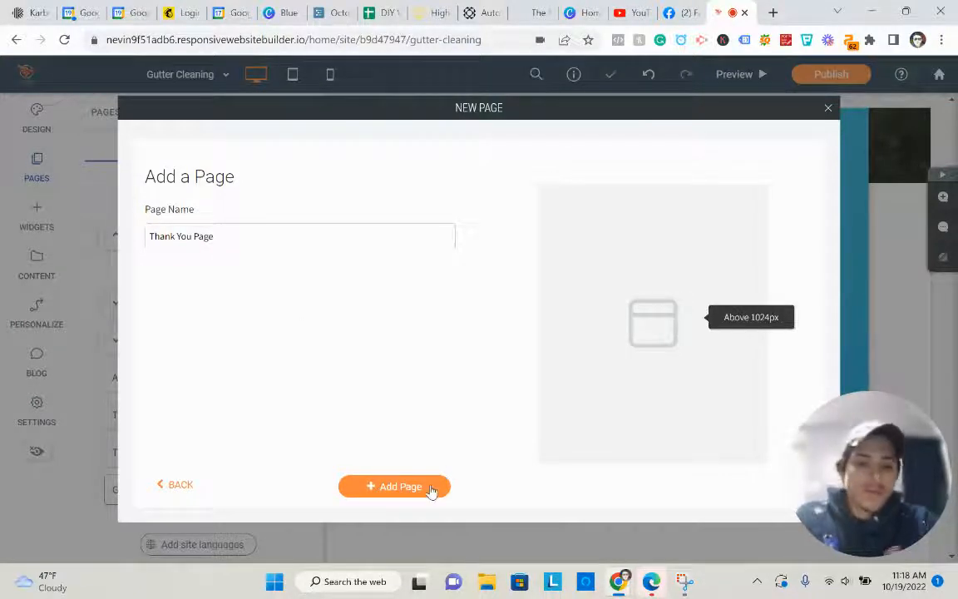
pyautogui.click(431, 487)
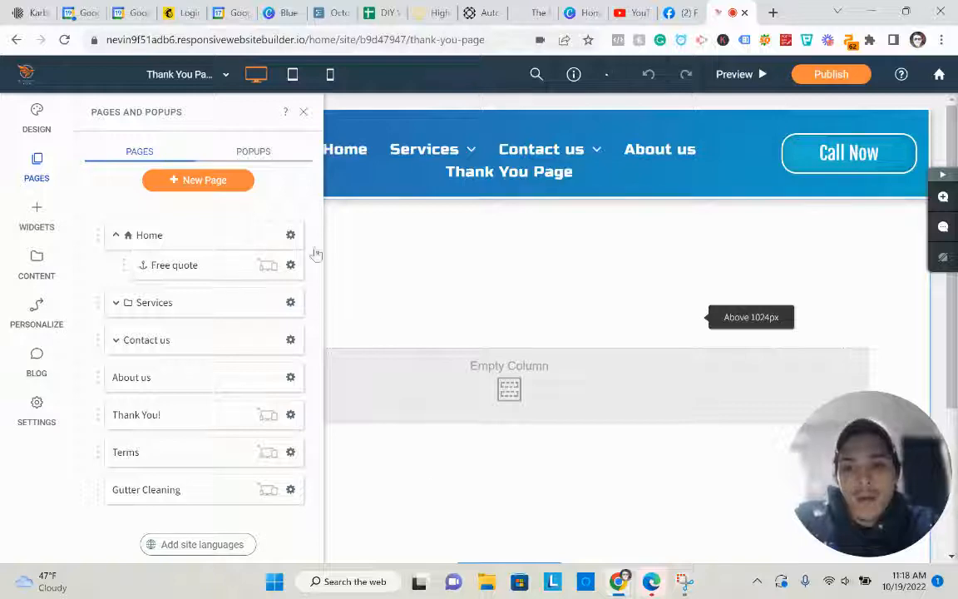
pyautogui.click(304, 111)
pyautogui.scroll(-5, 540, 340)
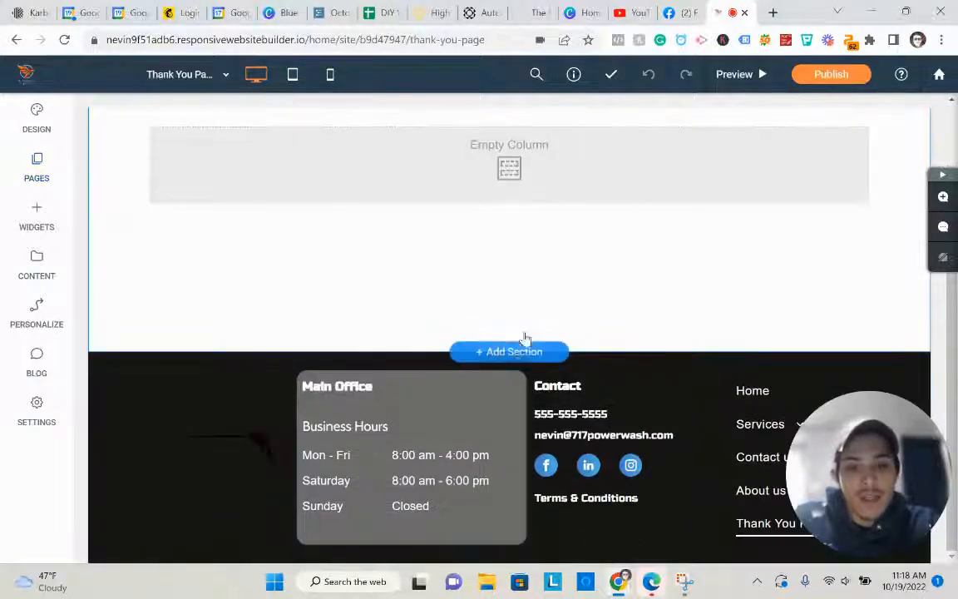
# - Insert the soft washing tips template from Exterior Cleaning Sections and review it
pyautogui.click(509, 350)
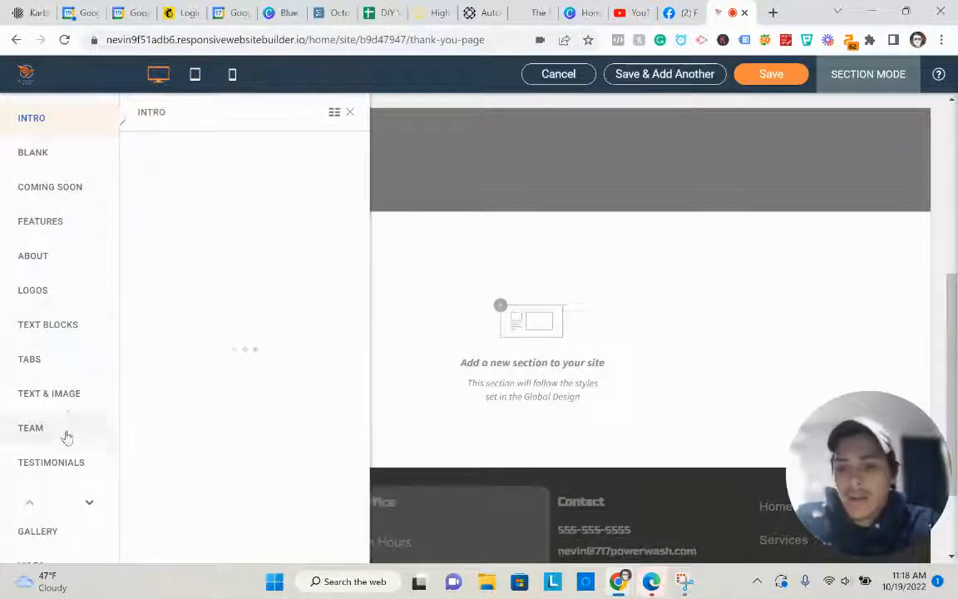
pyautogui.scroll(-6, 87, 506)
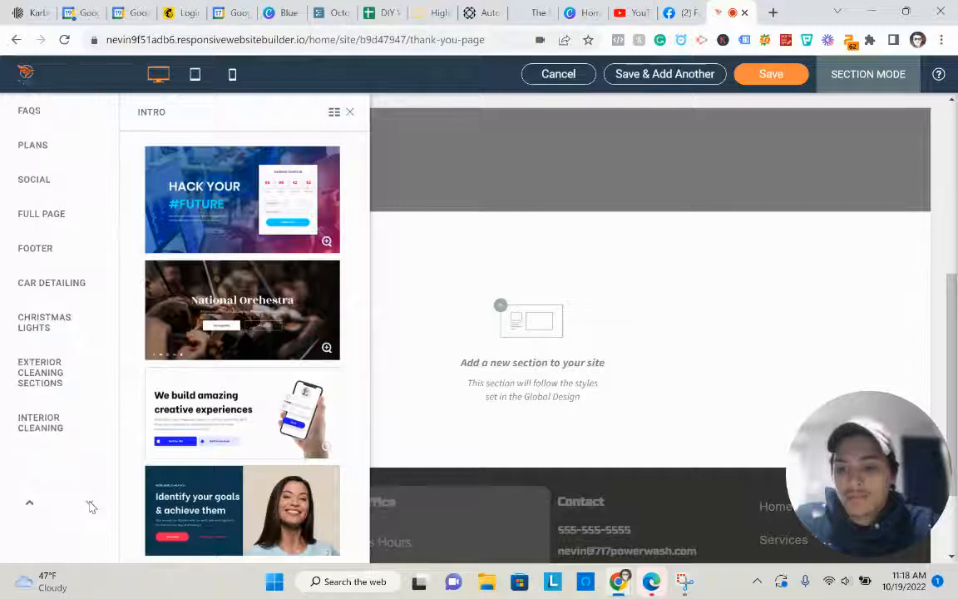
pyautogui.click(77, 402)
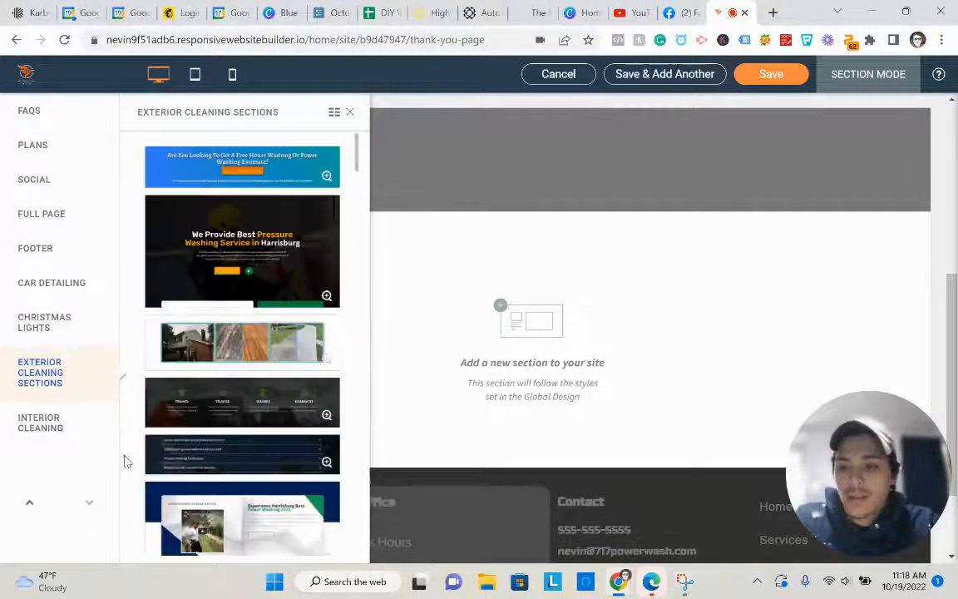
pyautogui.scroll(-5, 250, 357)
pyautogui.scroll(-8, 253, 324)
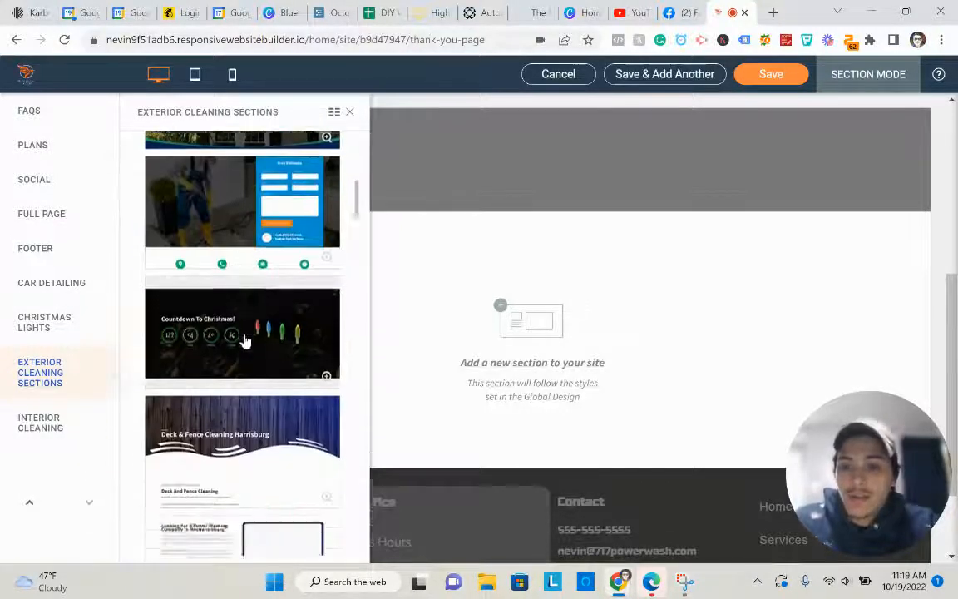
pyautogui.scroll(-10, 259, 313)
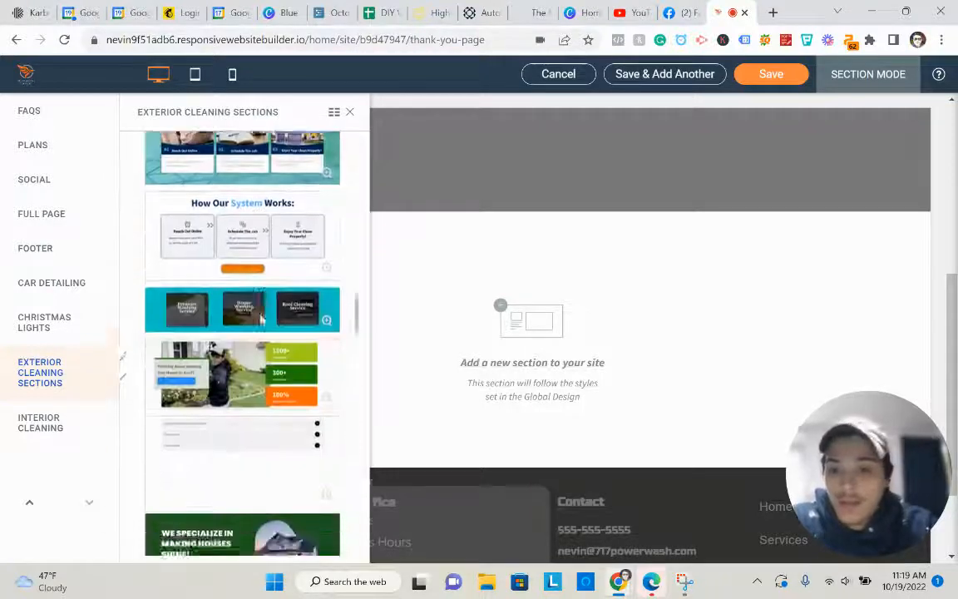
pyautogui.scroll(3, 274, 363)
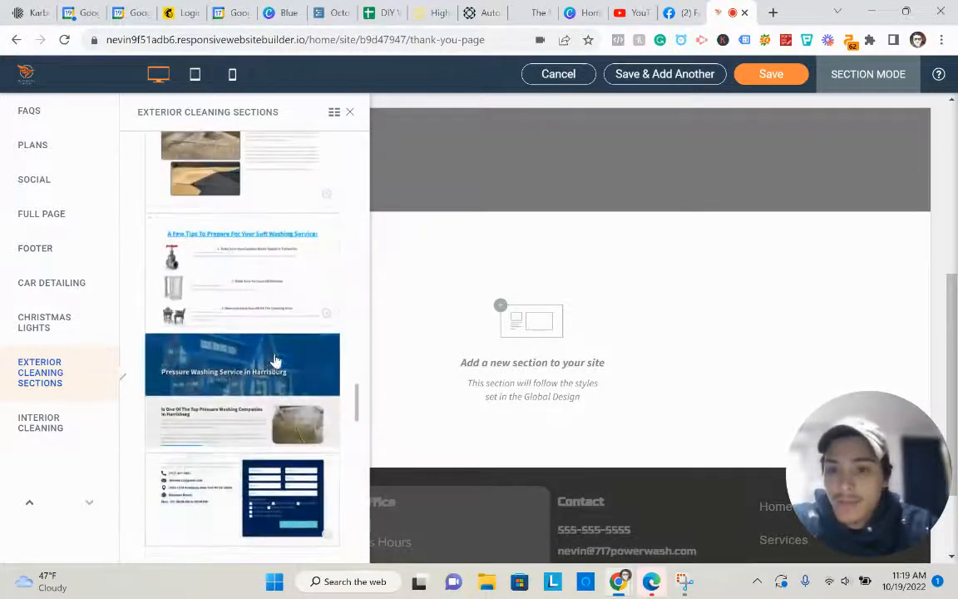
pyautogui.click(276, 287)
pyautogui.scroll(-2, 528, 387)
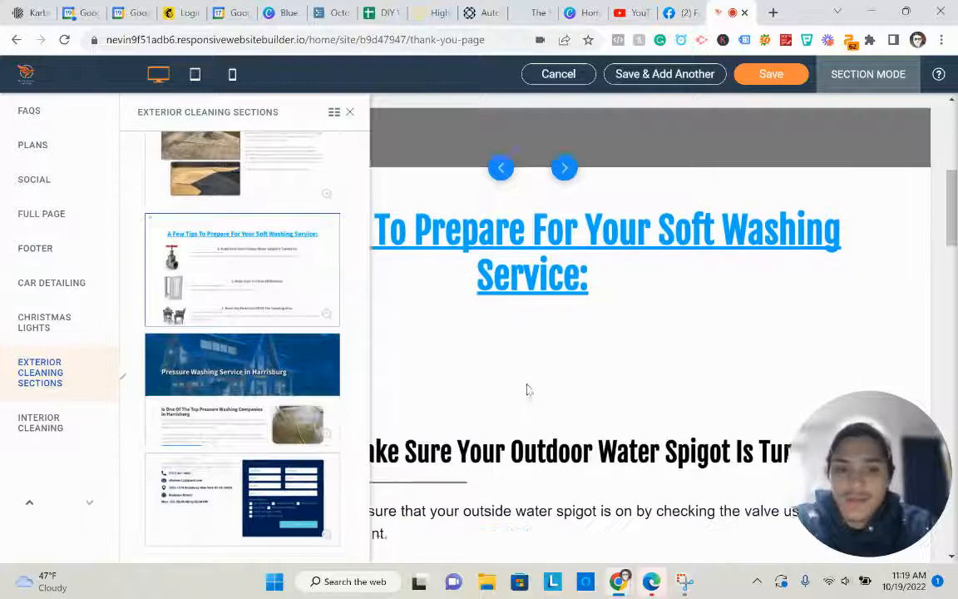
pyautogui.scroll(-3, 482, 249)
pyautogui.scroll(-8, 329, 353)
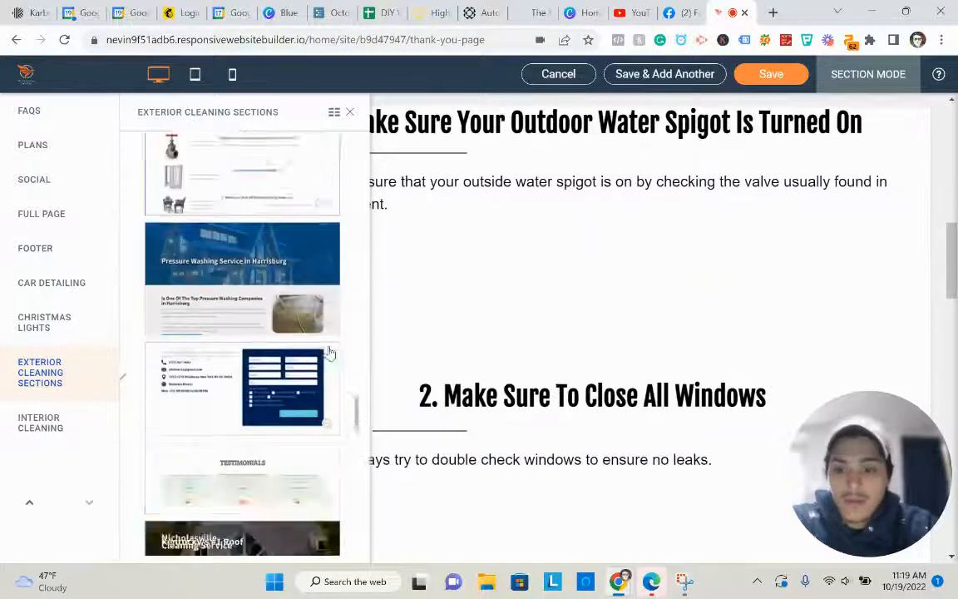
pyautogui.scroll(-7, 307, 358)
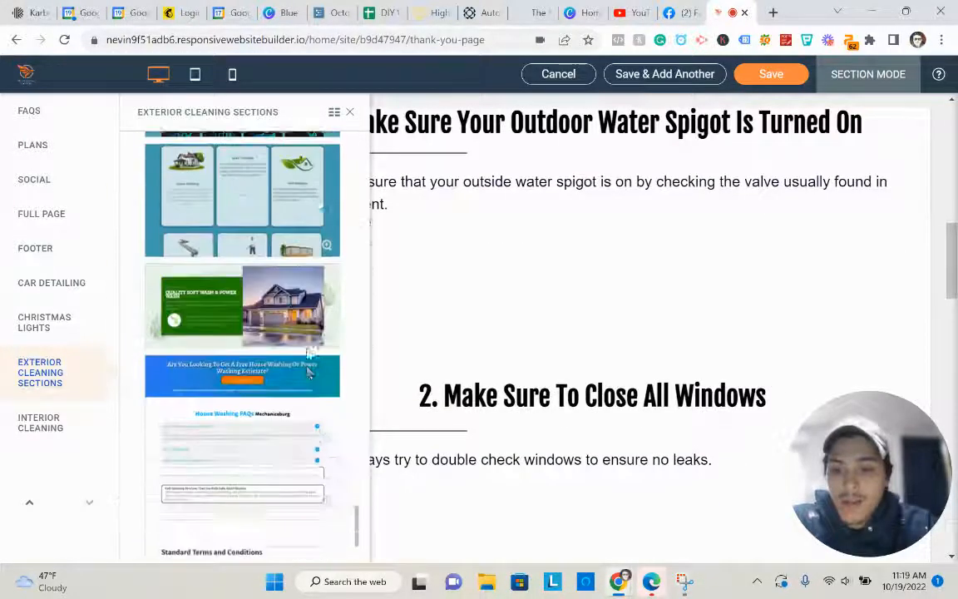
# - Browse the Interior Cleaning, Christmas Lights, Car Detailing and Full Page templates, then close the list
pyautogui.scroll(7, 252, 461)
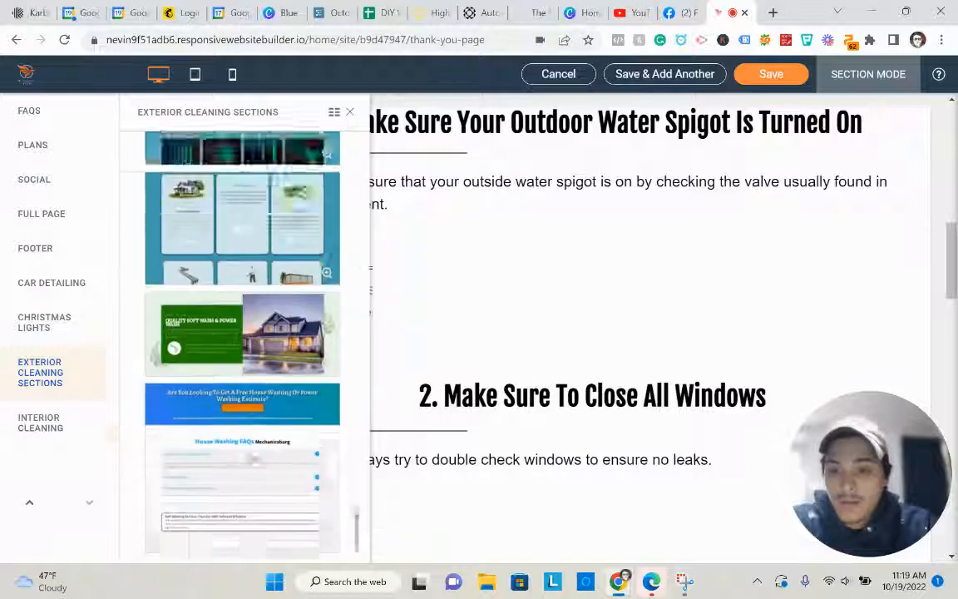
pyautogui.scroll(-6, 249, 474)
pyautogui.scroll(-2, 236, 496)
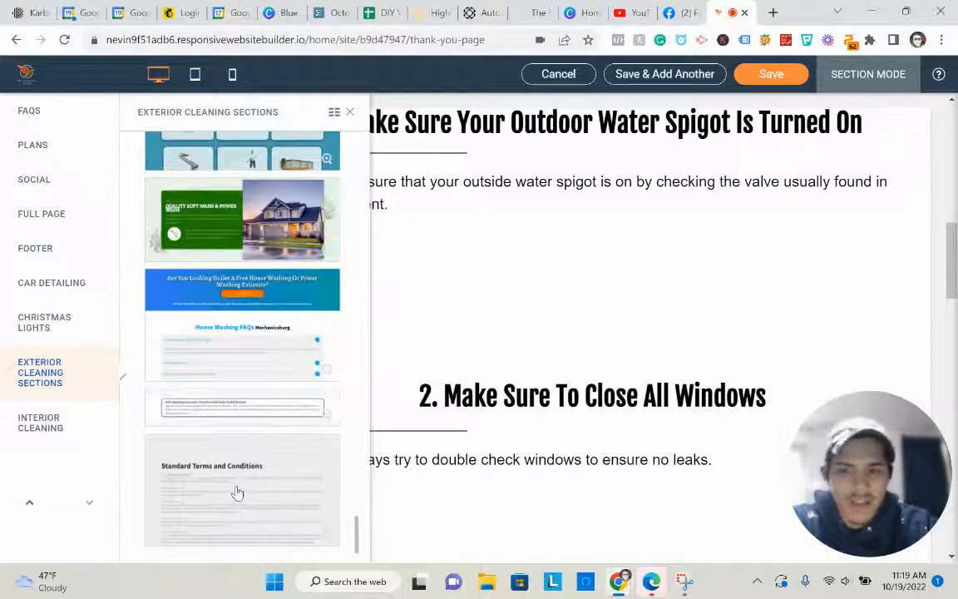
pyautogui.scroll(8, 237, 493)
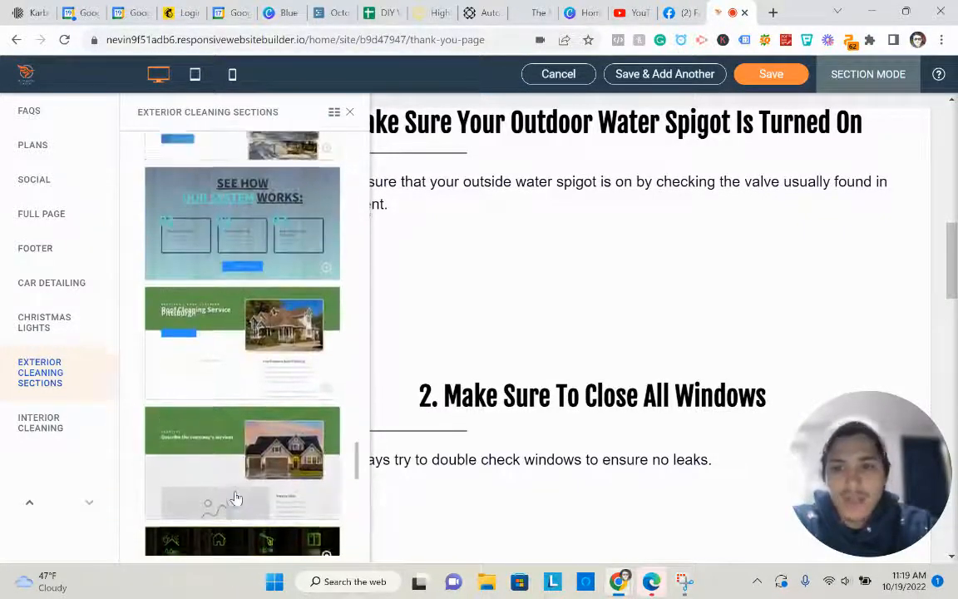
pyautogui.scroll(10, 235, 497)
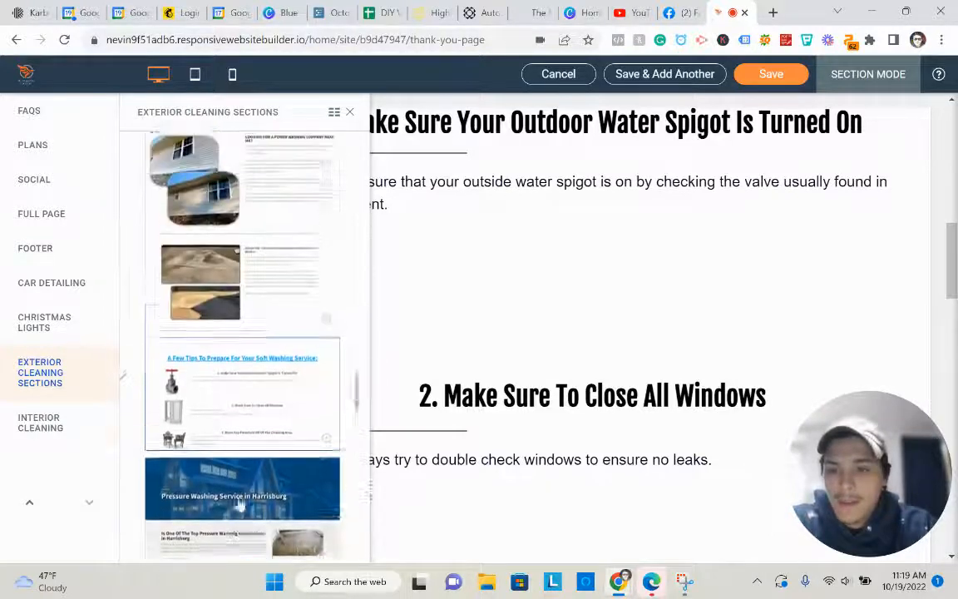
pyautogui.scroll(10, 239, 503)
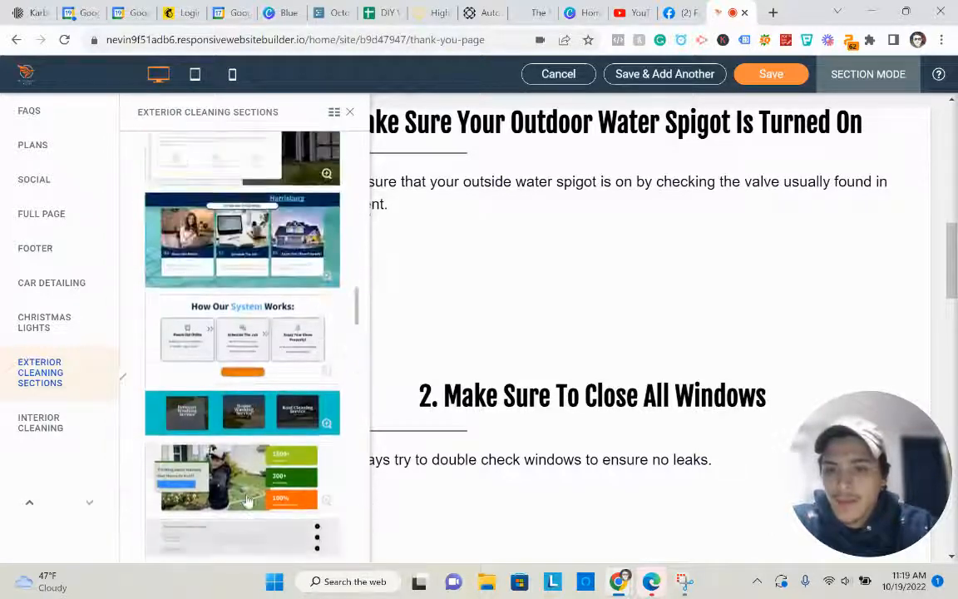
pyautogui.scroll(10, 247, 500)
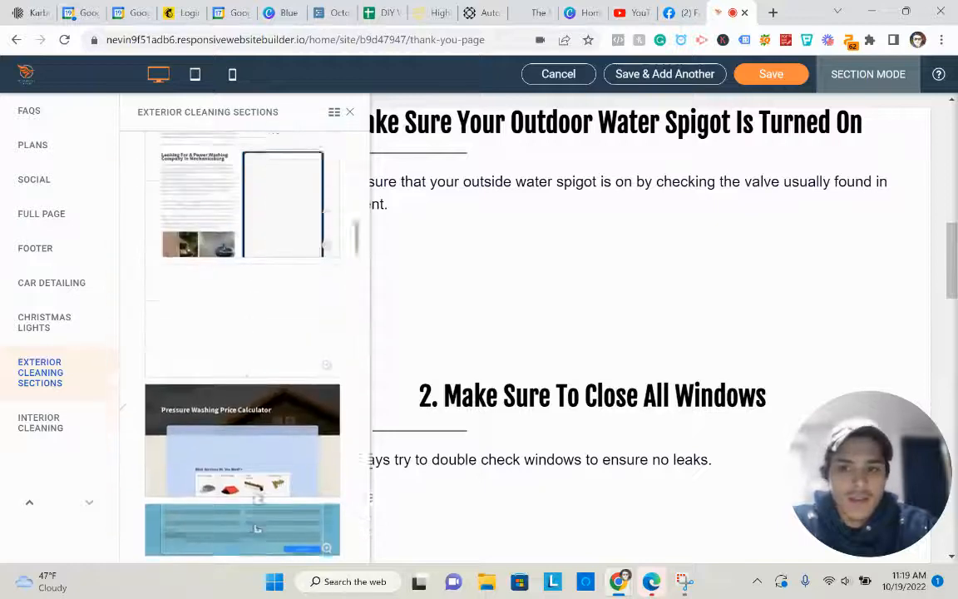
pyautogui.scroll(10, 257, 528)
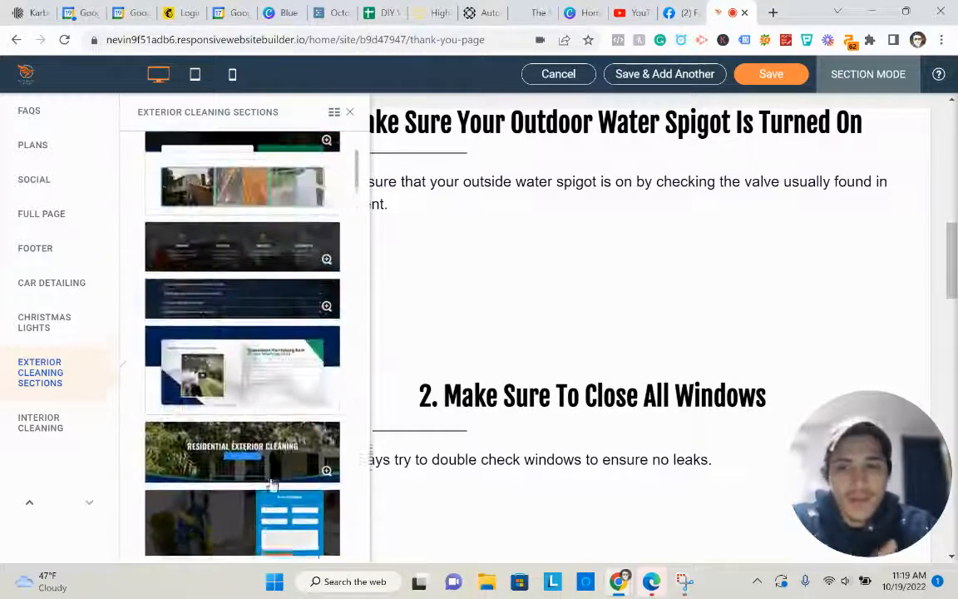
pyautogui.scroll(5, 272, 486)
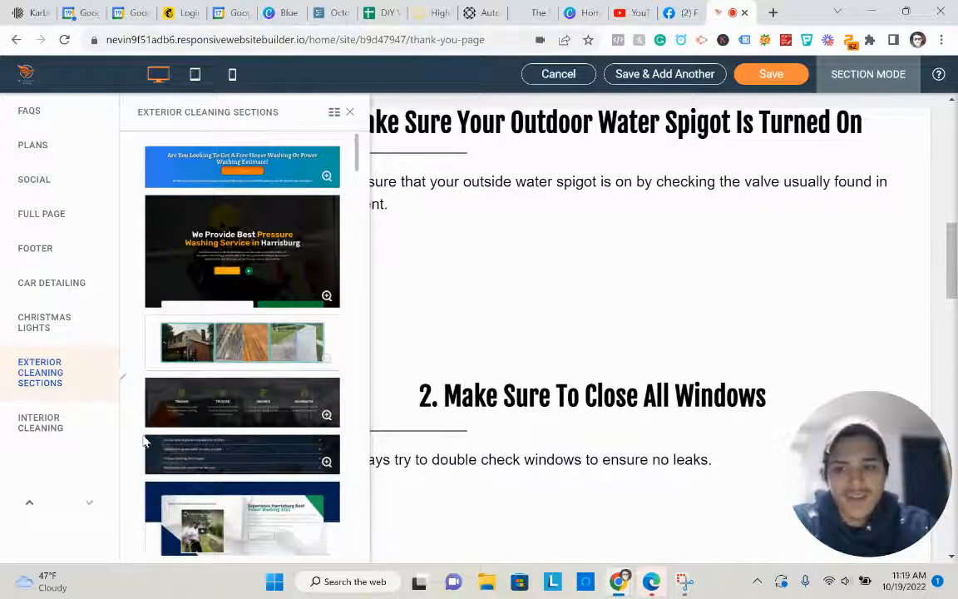
pyautogui.click(79, 420)
pyautogui.click(68, 325)
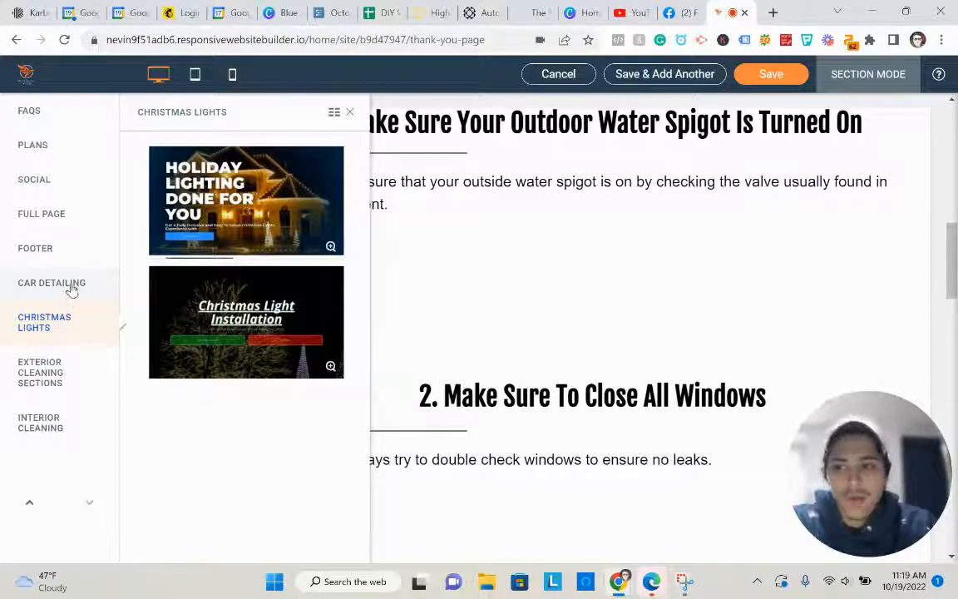
pyautogui.click(72, 285)
pyautogui.click(49, 213)
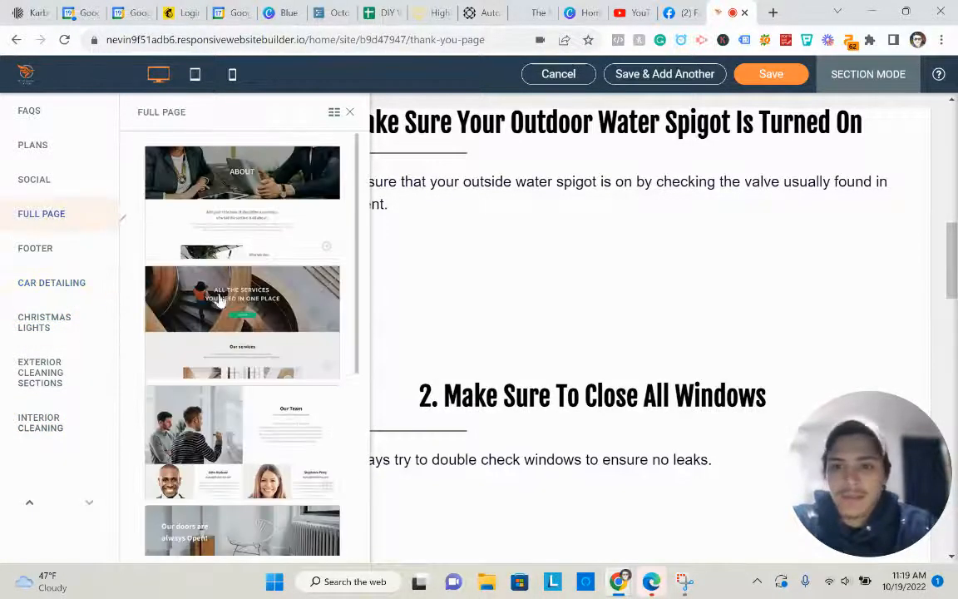
pyautogui.scroll(-3, 221, 306)
pyautogui.click(349, 112)
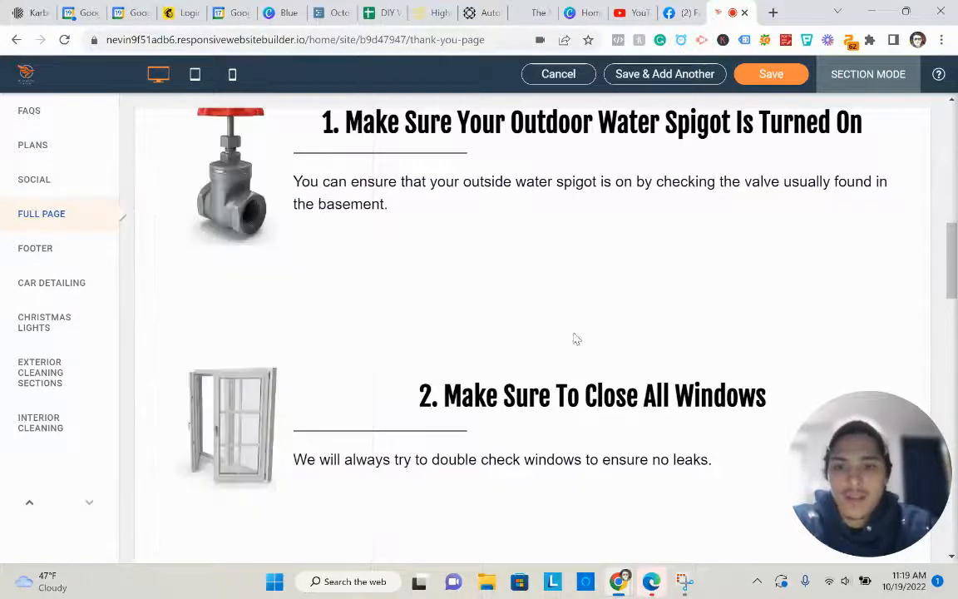
# - Scroll up and down the Thank You page to review the new empty row above the washing tips heading
pyautogui.scroll(3, 580, 374)
pyautogui.scroll(-4, 524, 374)
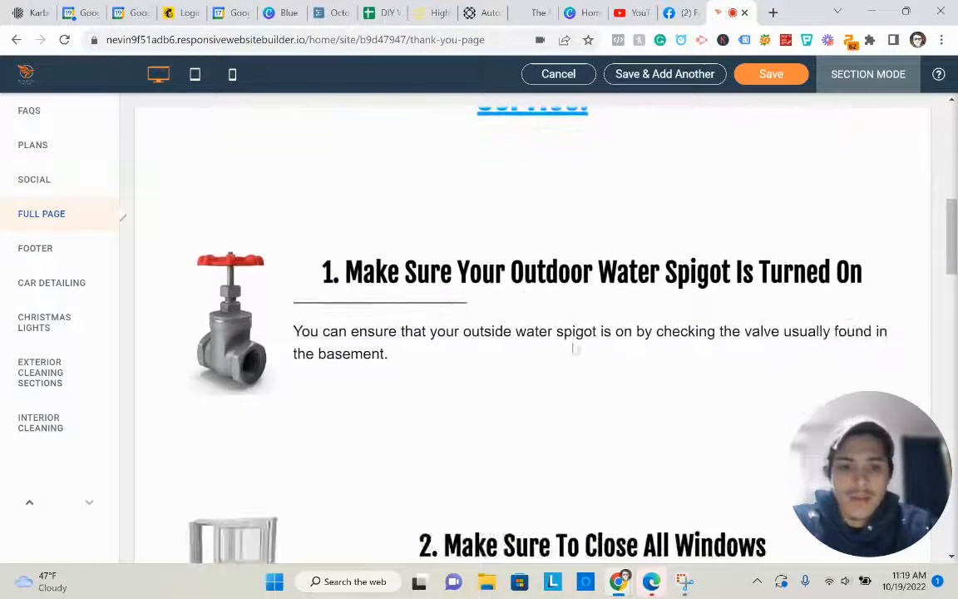
pyautogui.scroll(-3, 566, 332)
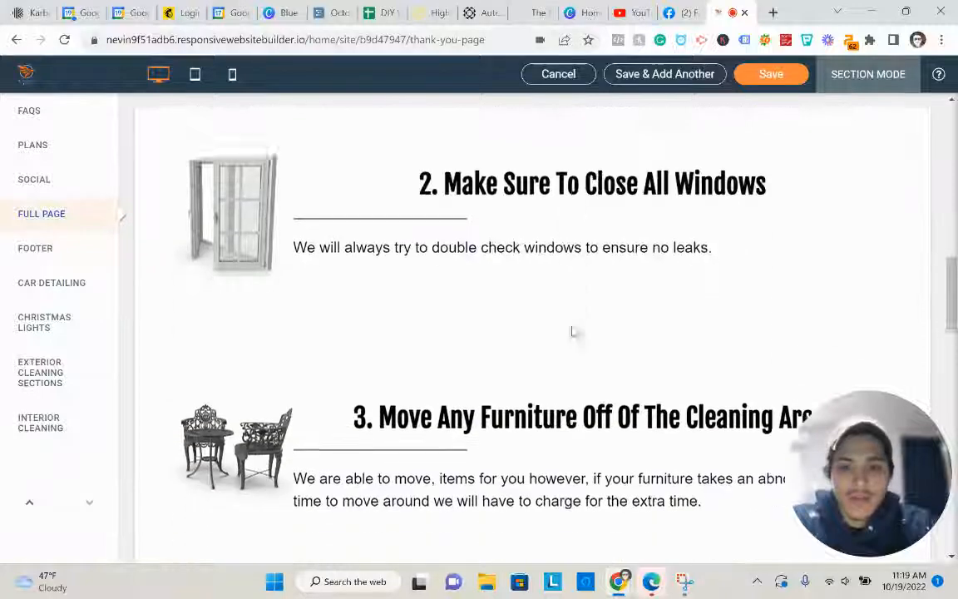
pyautogui.scroll(-10, 407, 347)
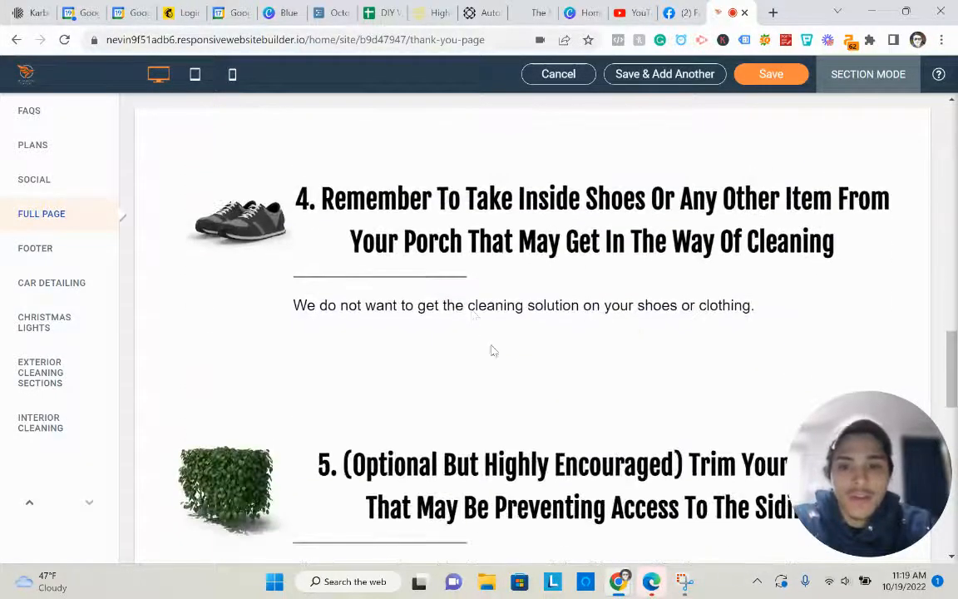
pyautogui.scroll(-5, 471, 286)
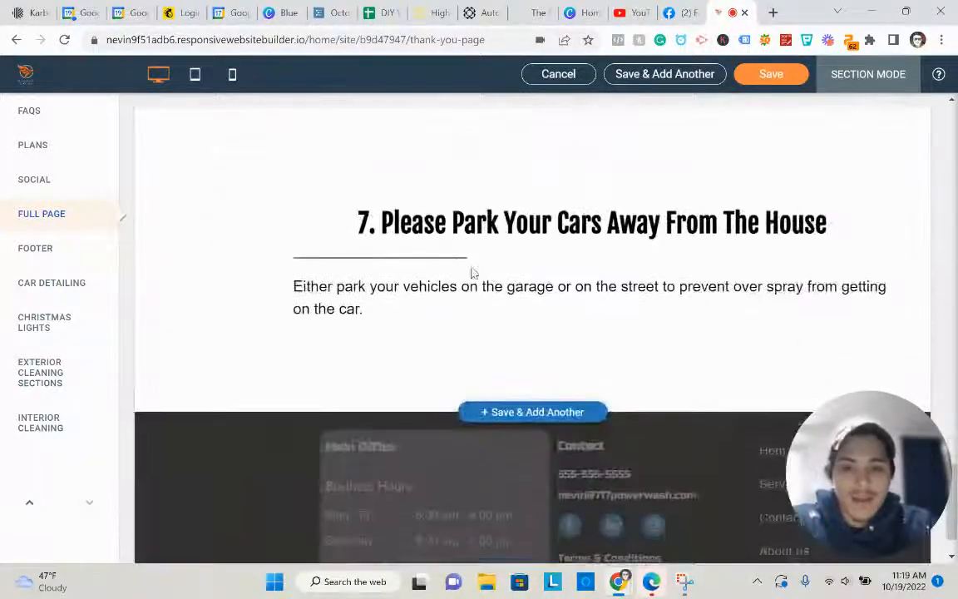
pyautogui.scroll(8, 471, 274)
pyautogui.scroll(15, 487, 311)
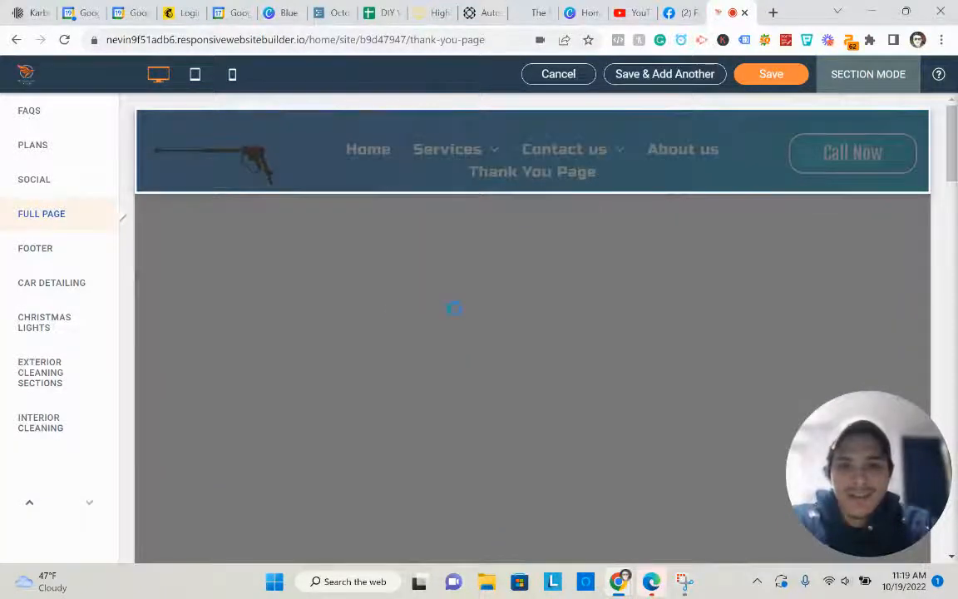
pyautogui.scroll(-2, 249, 306)
pyautogui.scroll(2, 316, 333)
pyautogui.scroll(-1, 334, 457)
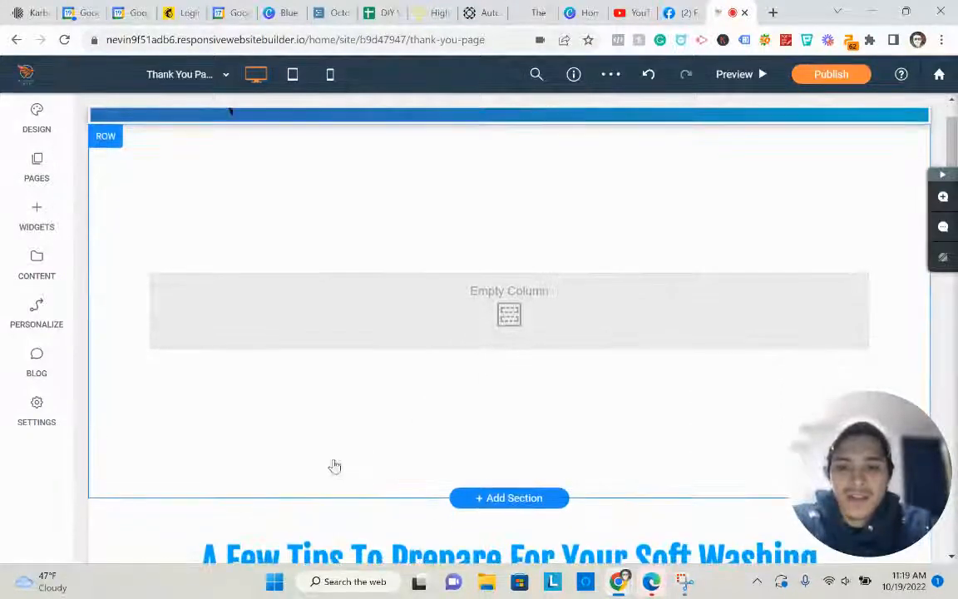
# - Place a Text block in the empty column and set its style to Heading 1
pyautogui.click(36, 214)
pyautogui.moveTo(122, 260); pyautogui.dragTo(524, 349)
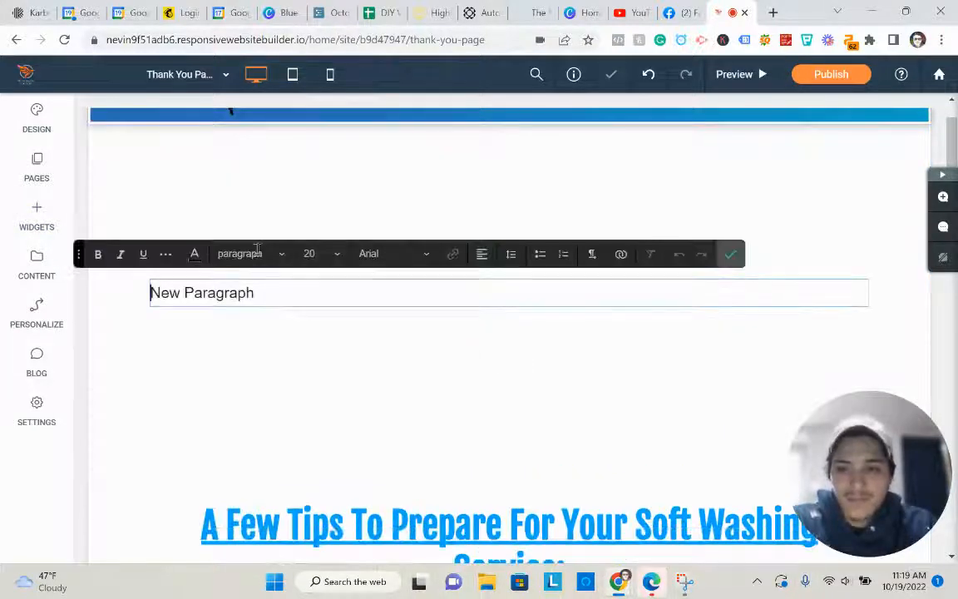
pyautogui.click(257, 251)
pyautogui.click(260, 281)
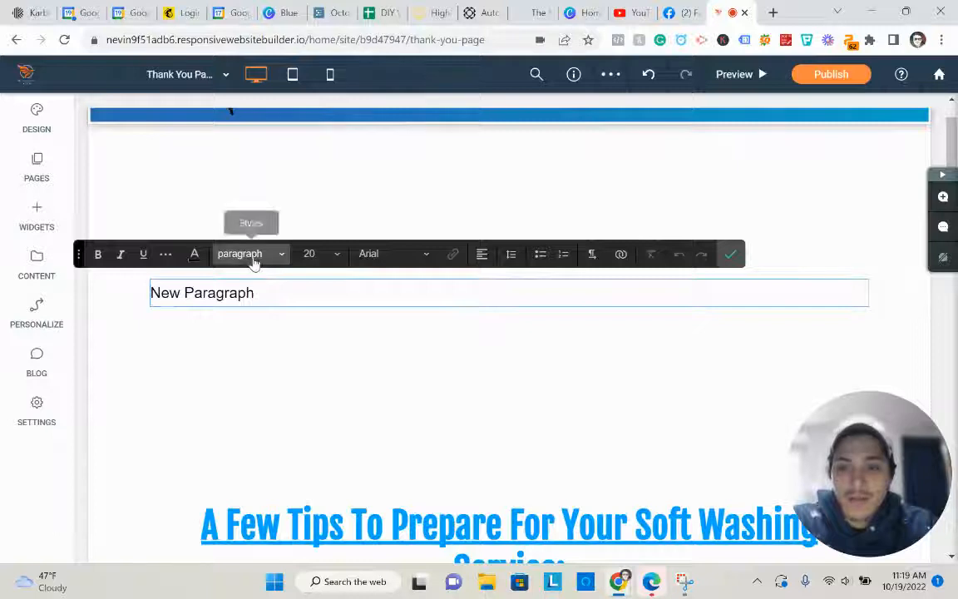
pyautogui.click(249, 253)
pyautogui.click(261, 304)
pyautogui.tripleClick(261, 301)
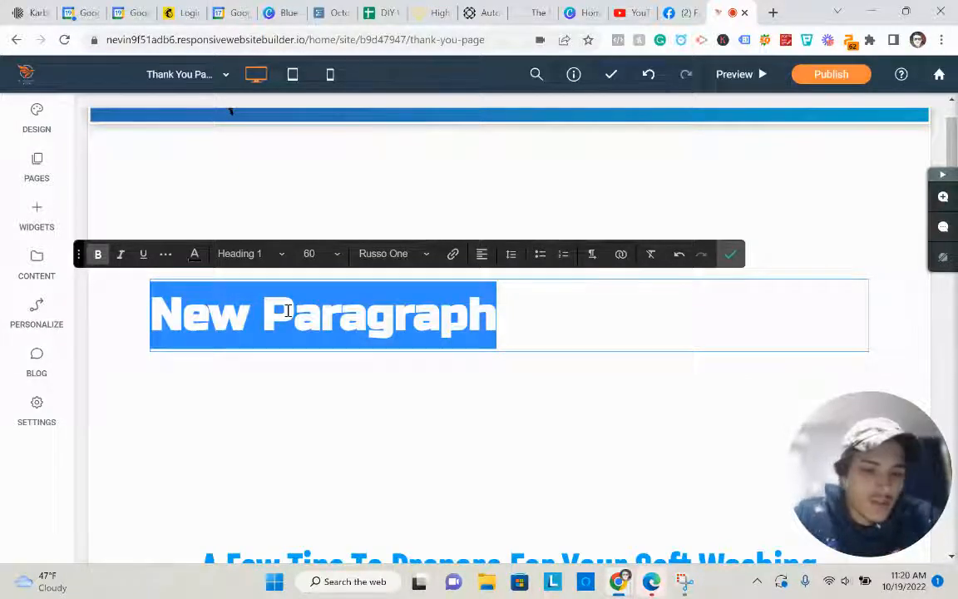
# - Type 'Thank You For Contacting Us!' and, on a second line, 'We Will Be IN Touch Soon'
pyautogui.write('Thank Your')
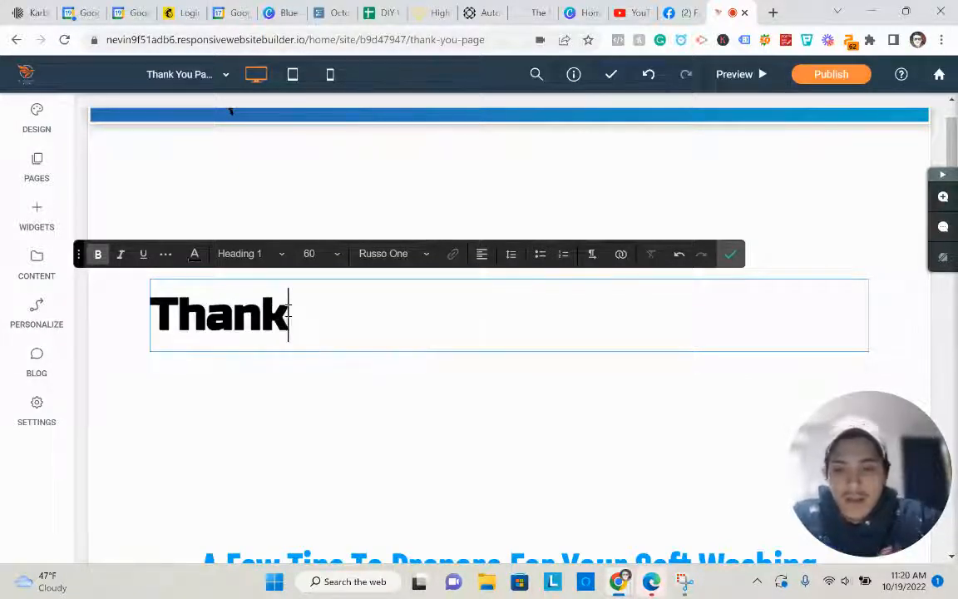
pyautogui.press('BackSpace')
pyautogui.press('BackSpace')
pyautogui.write('Foe')
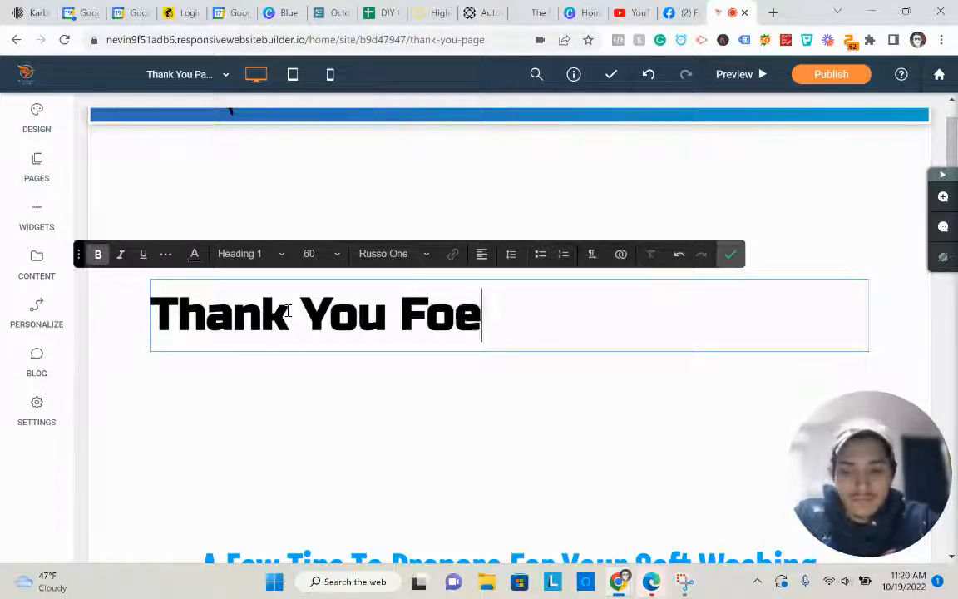
pyautogui.press('BackSpace')
pyautogui.write('r ')
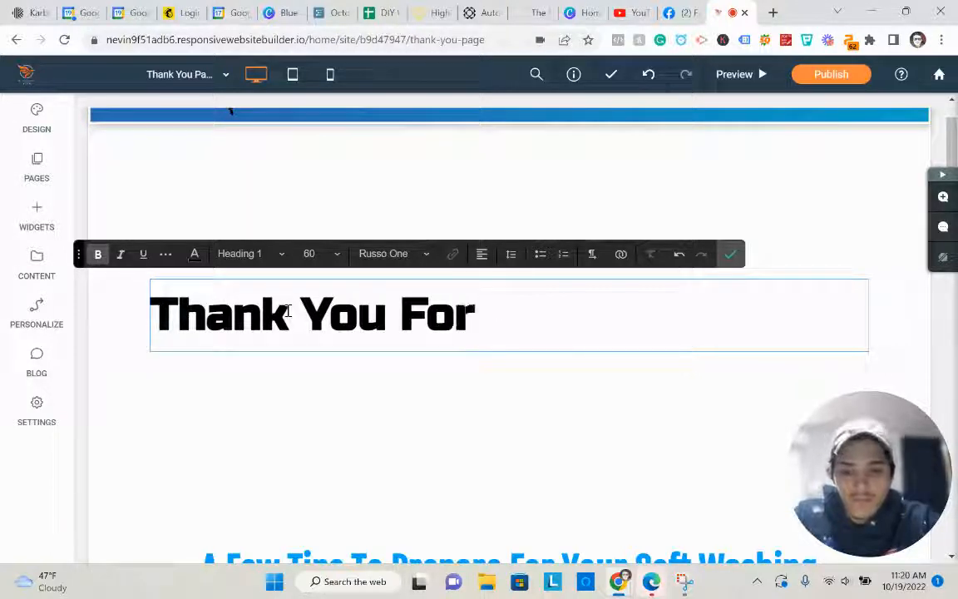
pyautogui.write('Contacting ')
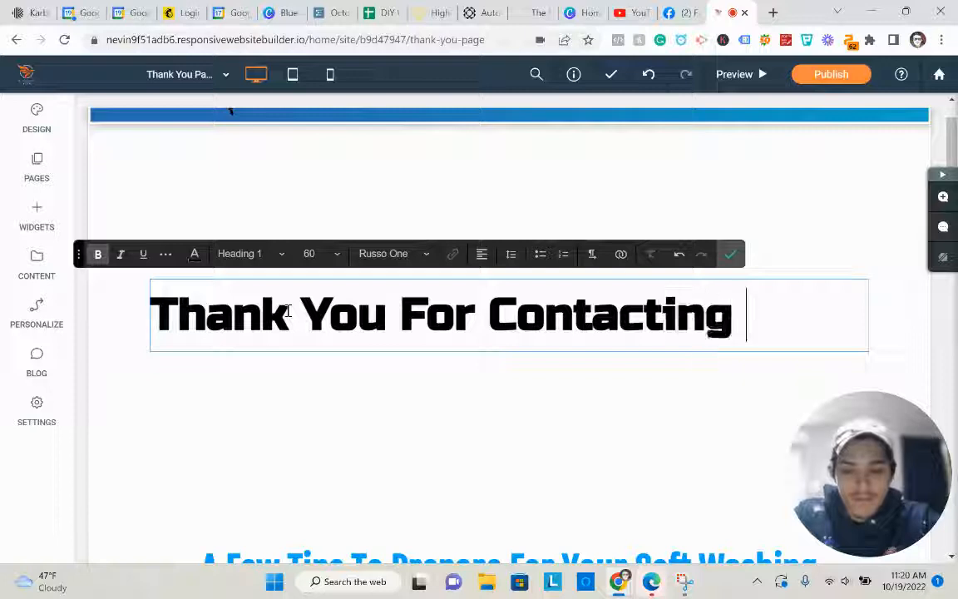
pyautogui.write('Us!')
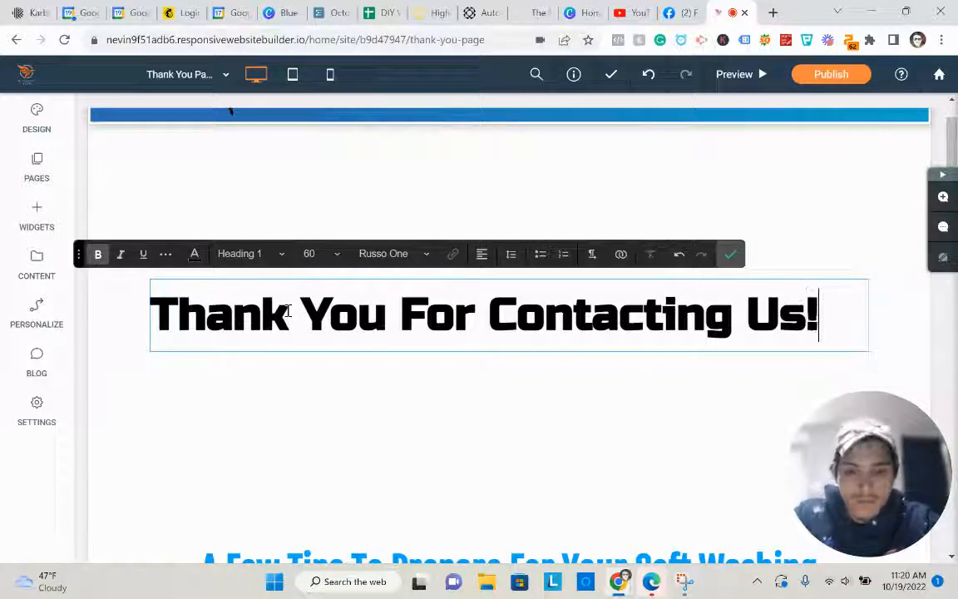
pyautogui.press('Return')
pyautogui.write('We Will C')
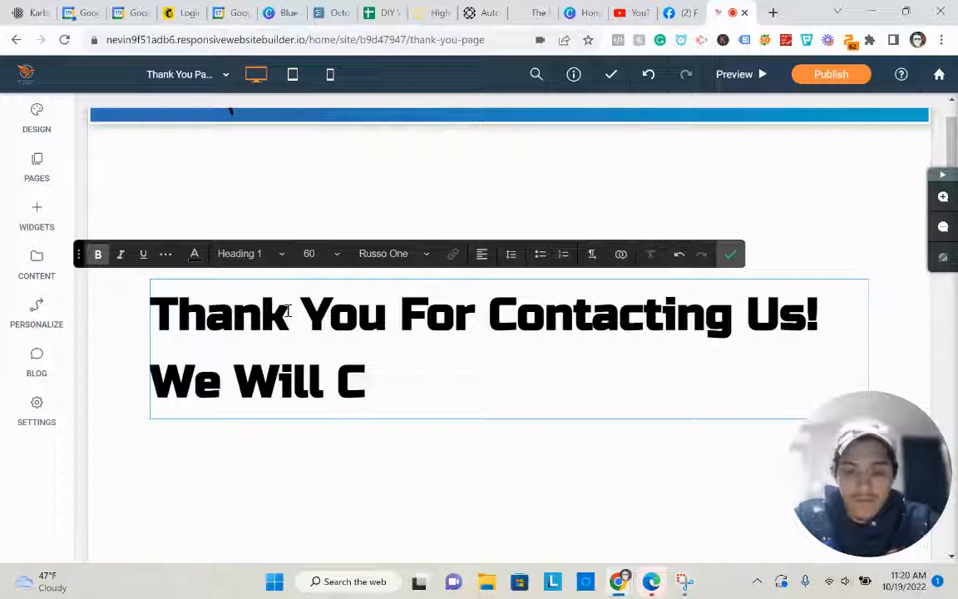
pyautogui.press('BackSpace')
pyautogui.write('Be IN TYouc')
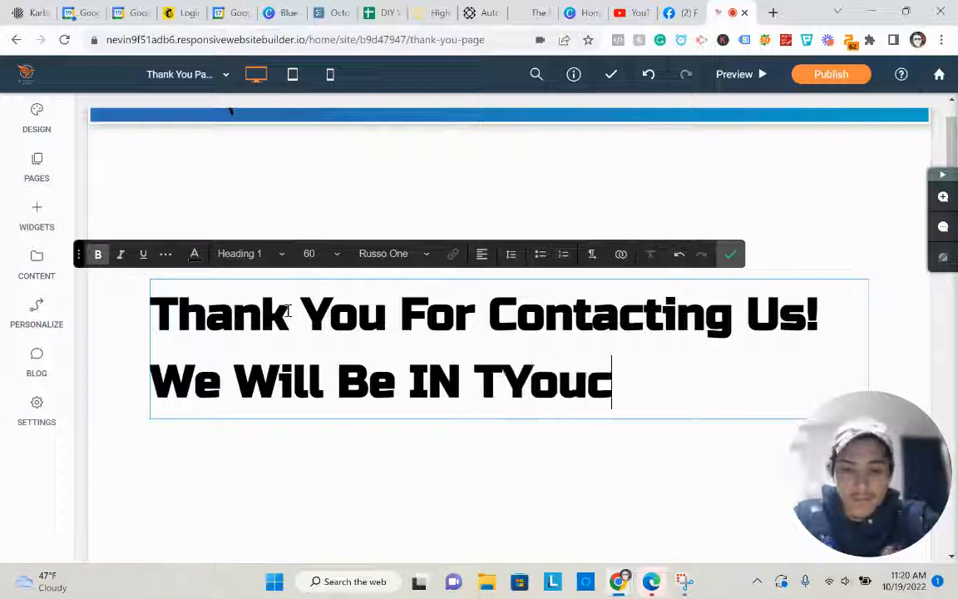
pyautogui.press('BackSpace')
pyautogui.press('BackSpace')
pyautogui.press('BackSpace')
pyautogui.press('BackSpace')
pyautogui.write('iuch')
pyautogui.press('BackSpace')
pyautogui.press('BackSpace')
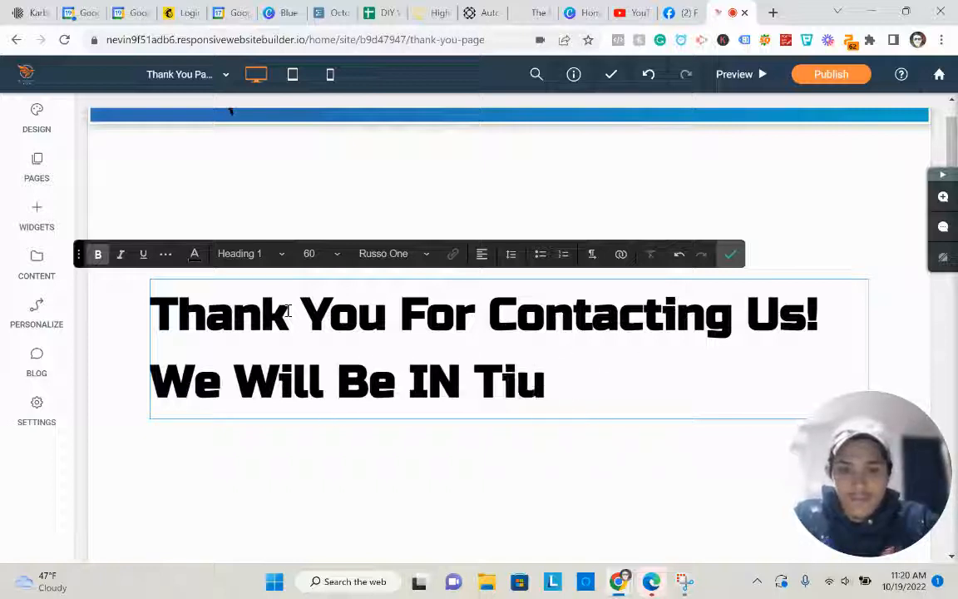
pyautogui.press('BackSpace')
pyautogui.press('BackSpace')
pyautogui.write('ouch Soon.')
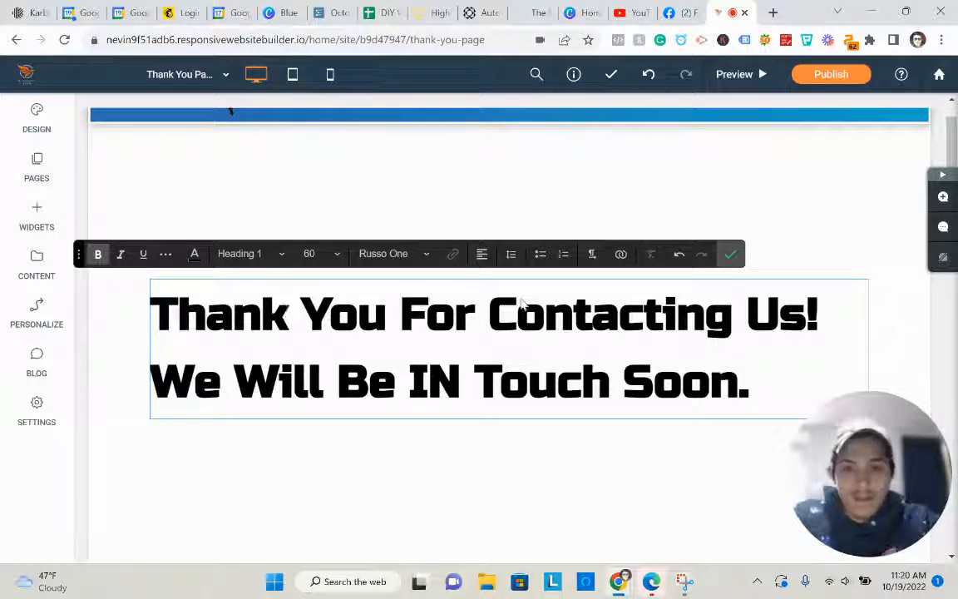
# - Centre-align the whole heading and confirm the text edits
pyautogui.rightClick(408, 293)
pyautogui.click(452, 188)
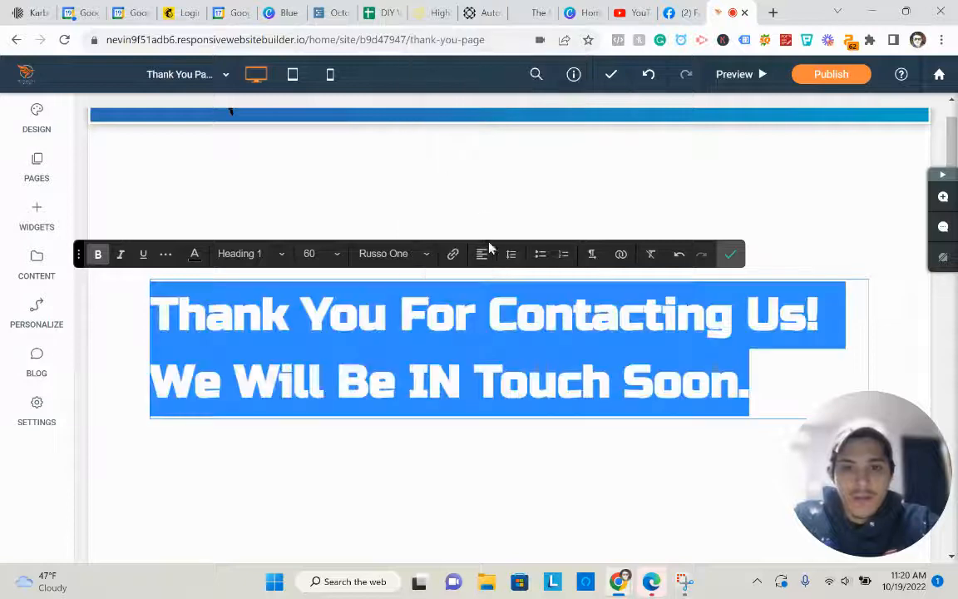
pyautogui.click(481, 253)
pyautogui.click(491, 297)
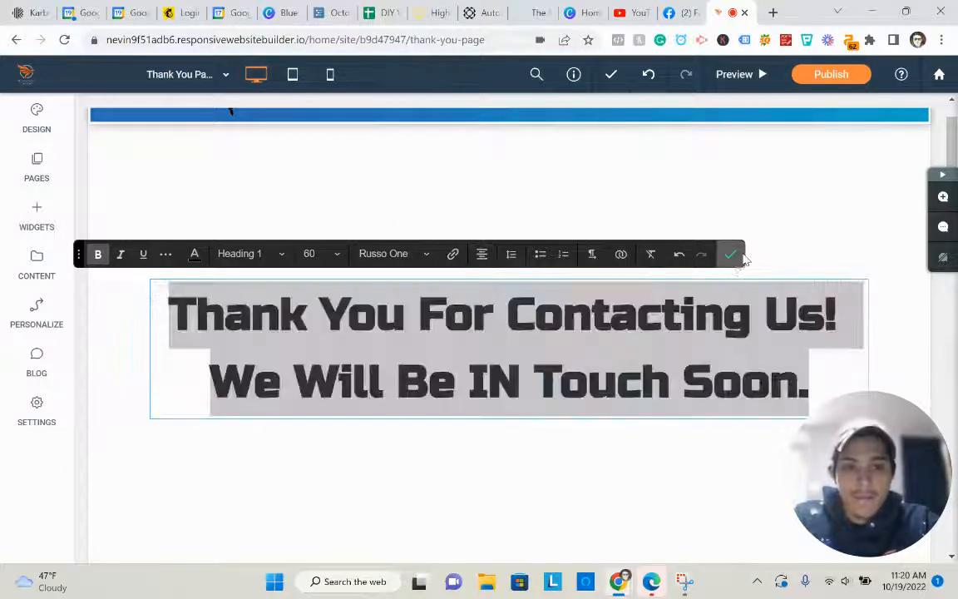
pyautogui.click(730, 253)
pyautogui.scroll(-3, 667, 339)
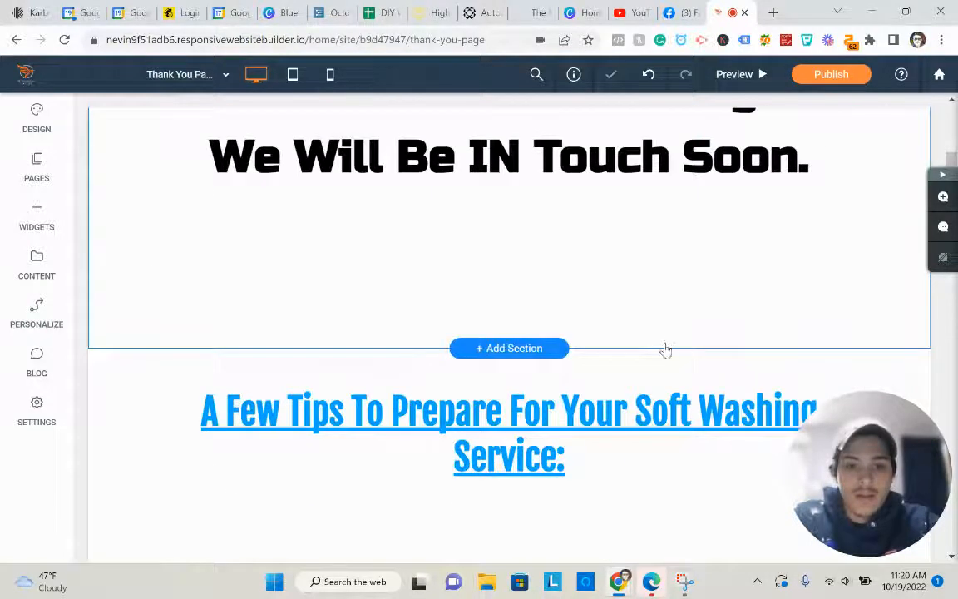
pyautogui.scroll(-3, 677, 246)
pyautogui.scroll(4, 208, 248)
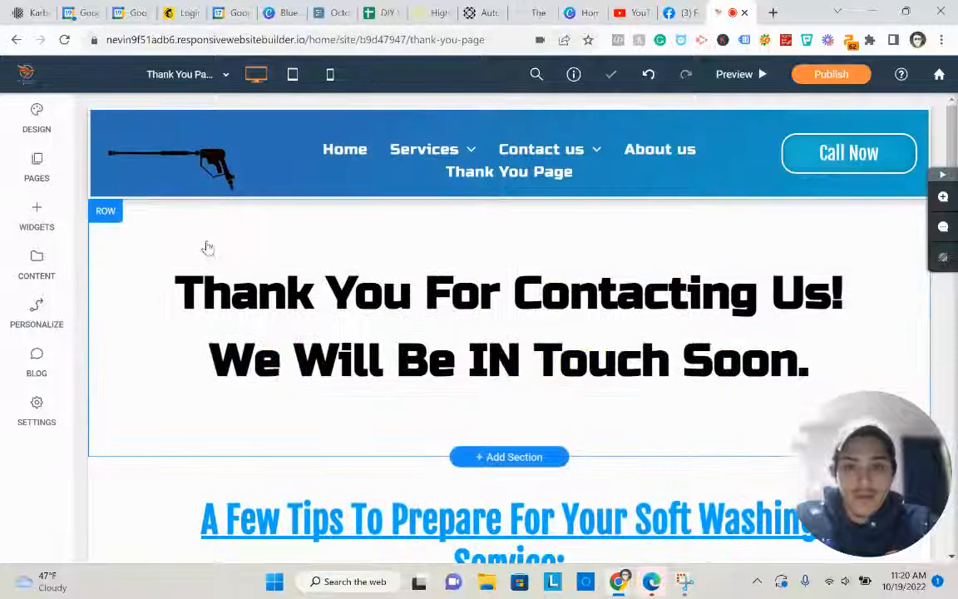
# - Set the heading row's background image to the grey-sided house photo found by searching 'house'
pyautogui.click(214, 224)
pyautogui.scroll(-2, 208, 332)
pyautogui.click(207, 353)
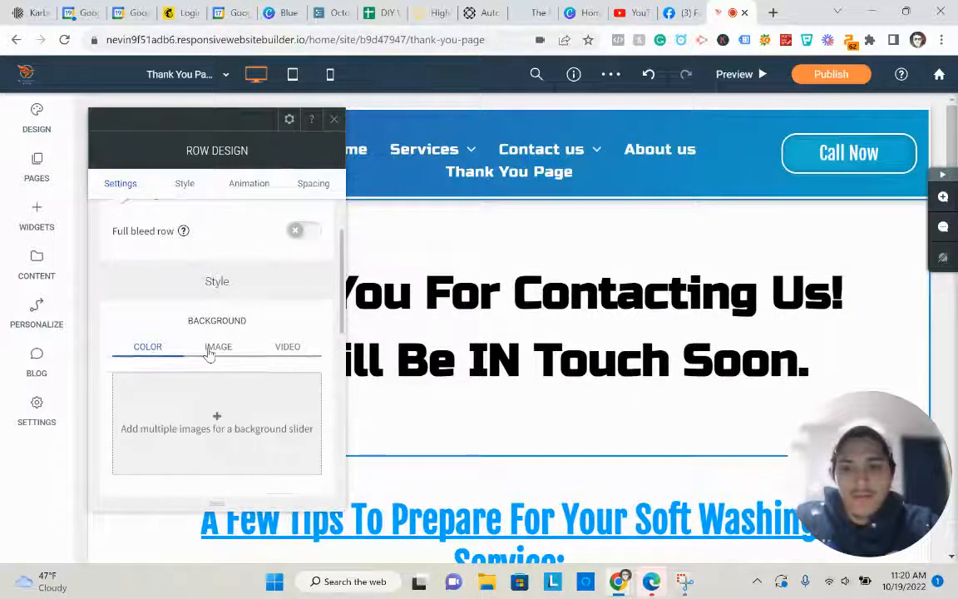
pyautogui.click(214, 414)
pyautogui.scroll(-1, 484, 349)
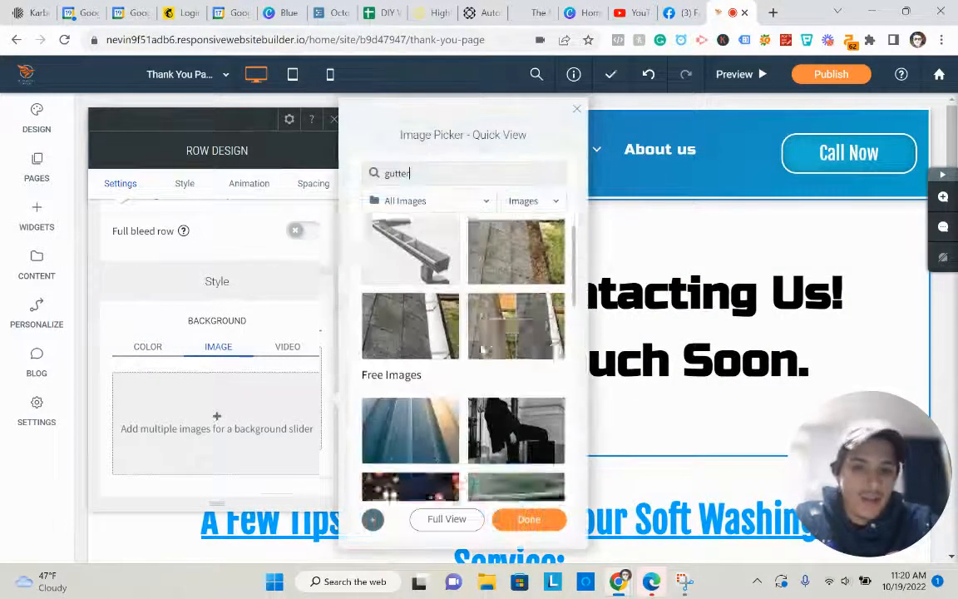
pyautogui.doubleClick(475, 172)
pyautogui.press('BackSpace')
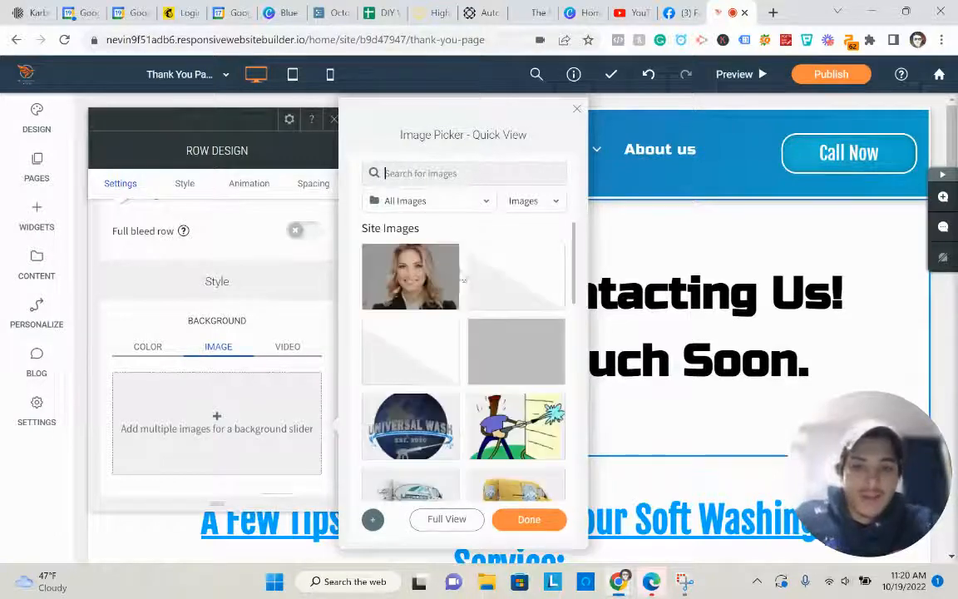
pyautogui.scroll(-2, 465, 324)
pyautogui.write('hous')
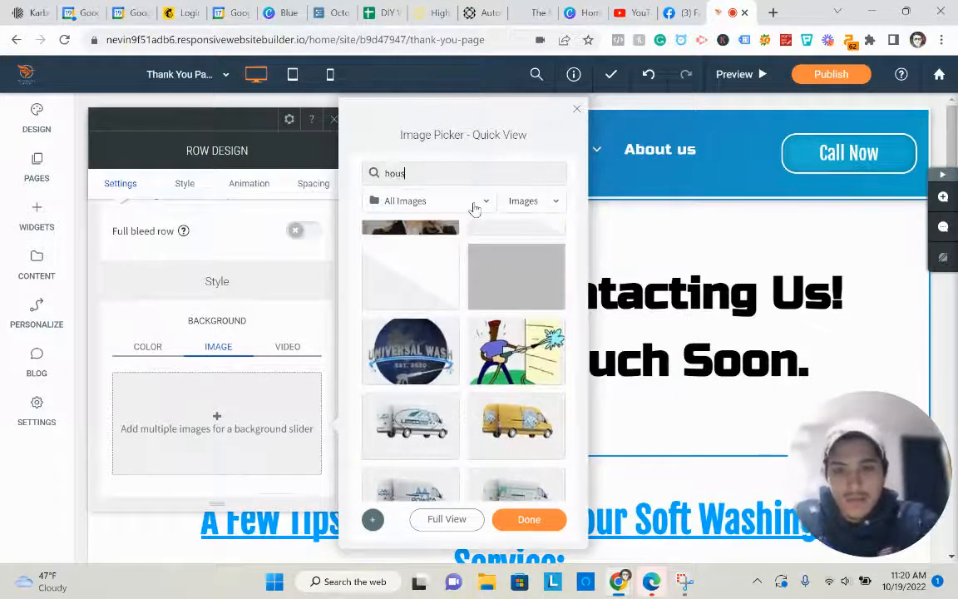
pyautogui.write('e')
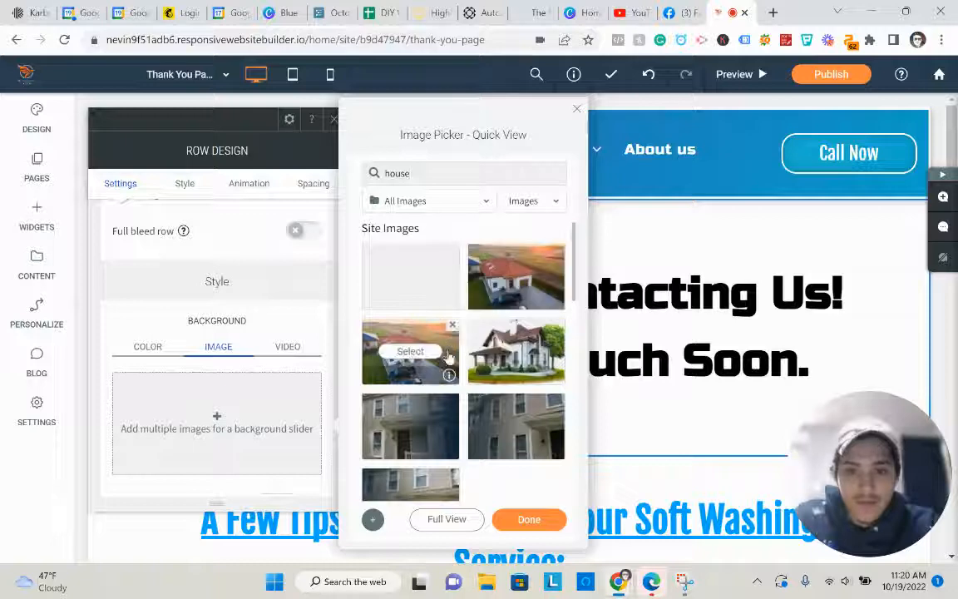
pyautogui.click(493, 426)
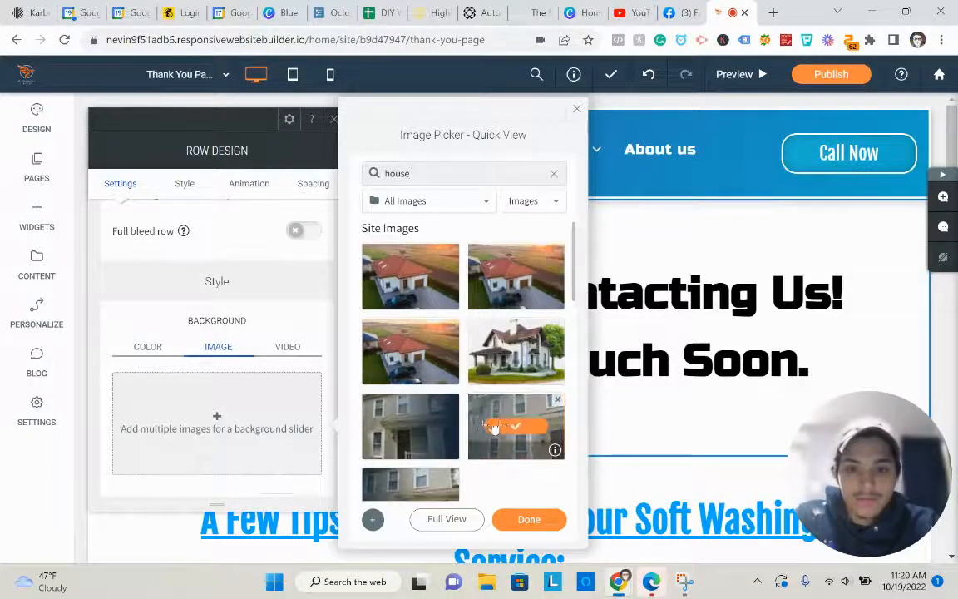
pyautogui.click(524, 519)
# - Add a solid blue background overlay at 78% opacity over the house photo
pyautogui.scroll(-1, 236, 368)
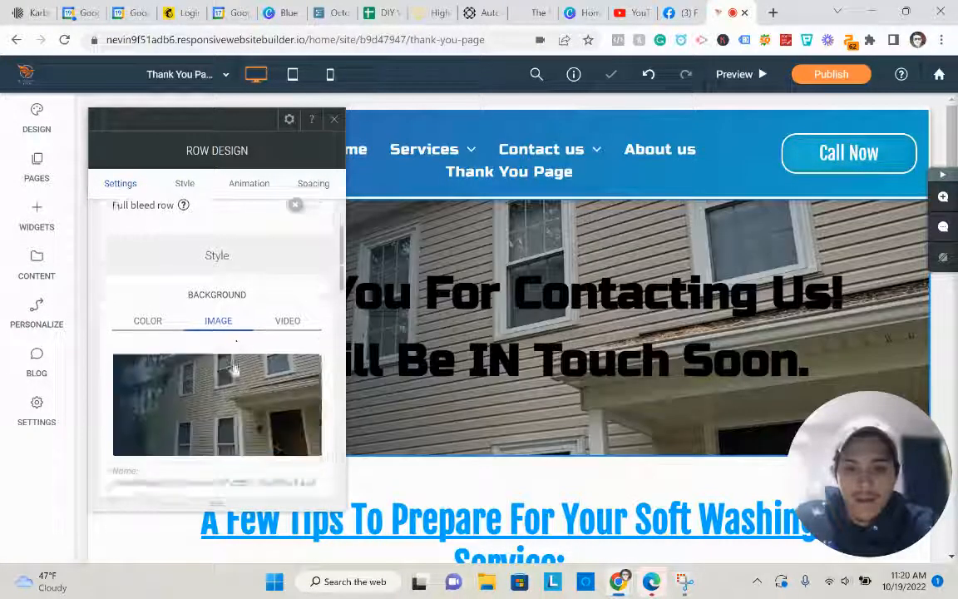
pyautogui.scroll(-6, 271, 378)
pyautogui.click(301, 376)
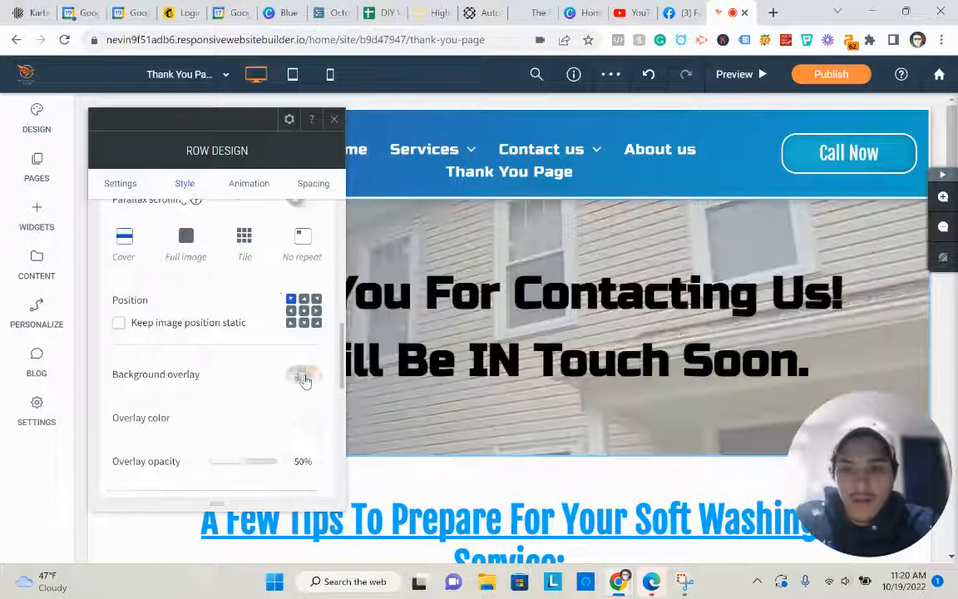
pyautogui.scroll(-2, 301, 381)
pyautogui.click(267, 388)
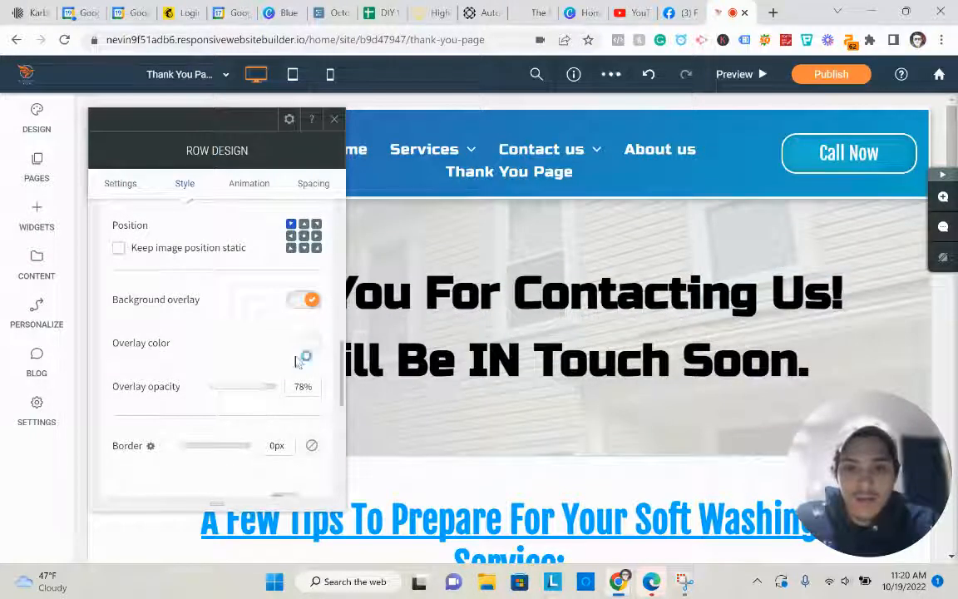
pyautogui.click(310, 344)
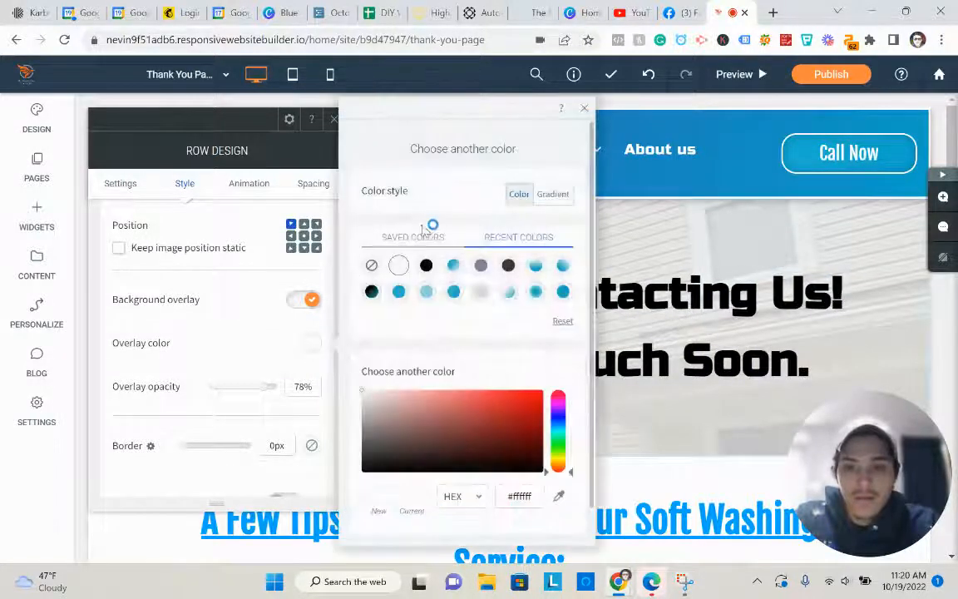
pyautogui.click(563, 291)
pyautogui.scroll(-1, 516, 341)
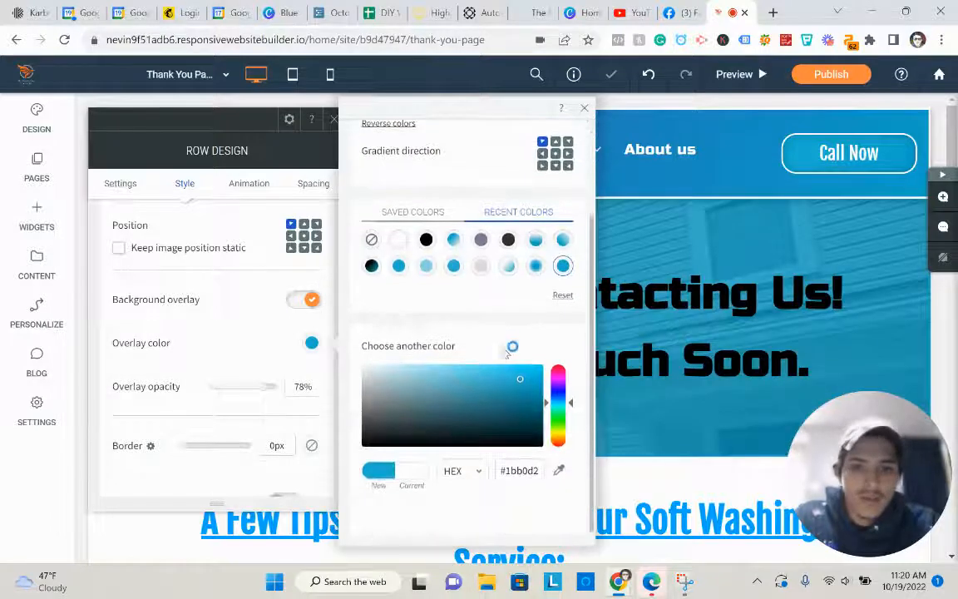
pyautogui.scroll(1, 483, 376)
pyautogui.click(455, 343)
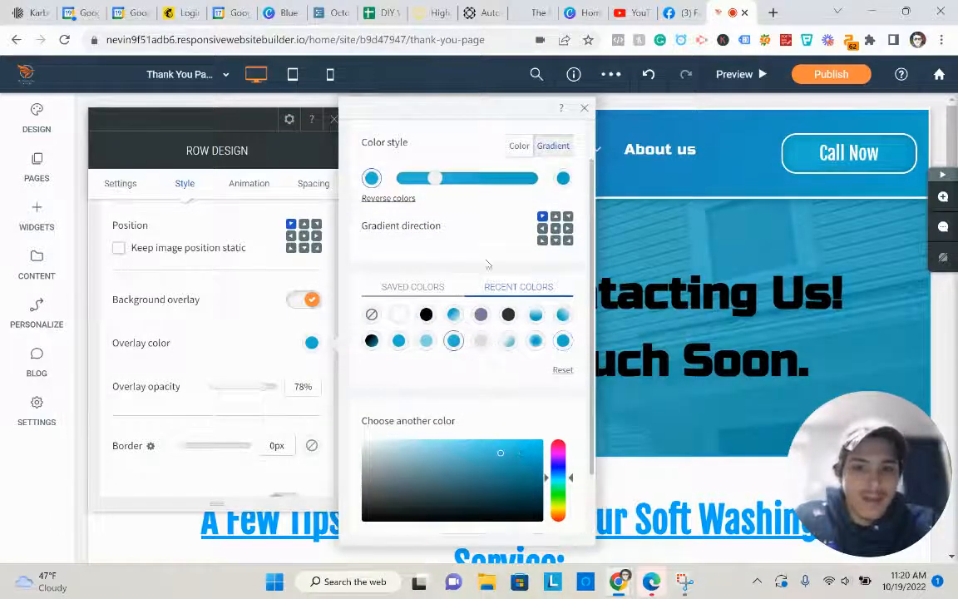
pyautogui.click(519, 146)
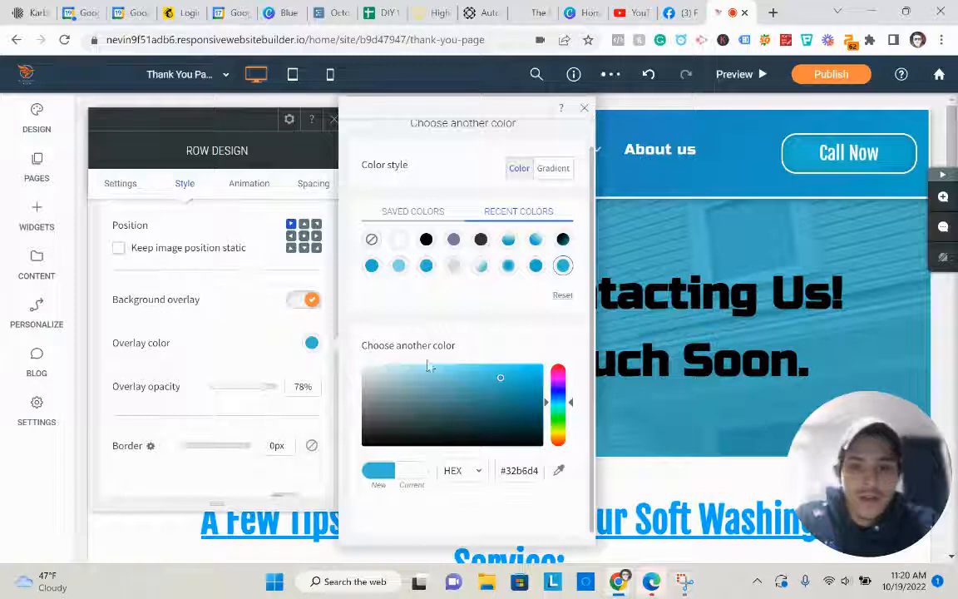
pyautogui.click(334, 120)
pyautogui.click(396, 305)
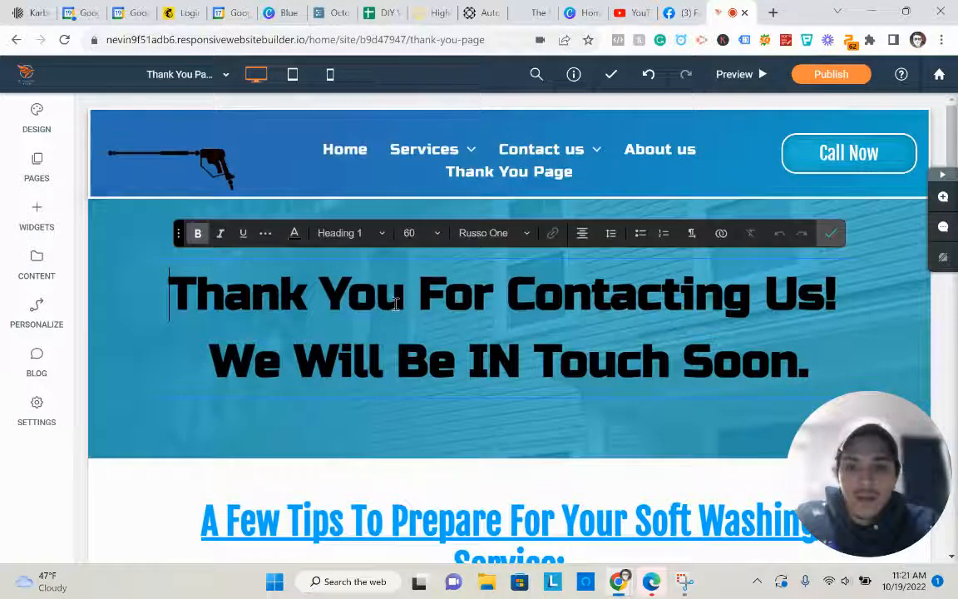
# - Make the heading text white and add a text shadow with blur 4.2, positioned bottom-right
pyautogui.rightClick(353, 295)
pyautogui.click(398, 188)
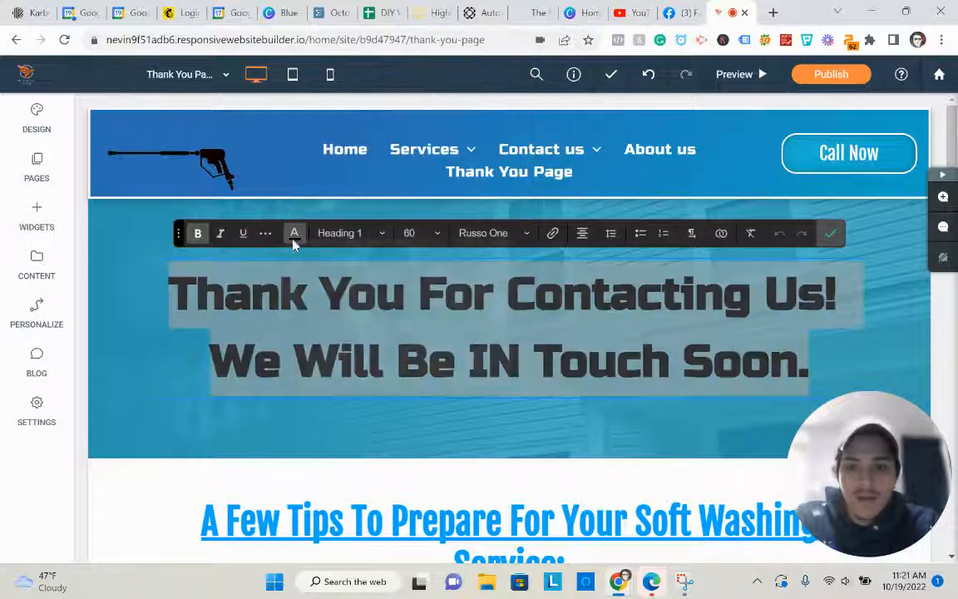
pyautogui.click(294, 234)
pyautogui.click(293, 232)
pyautogui.click(266, 233)
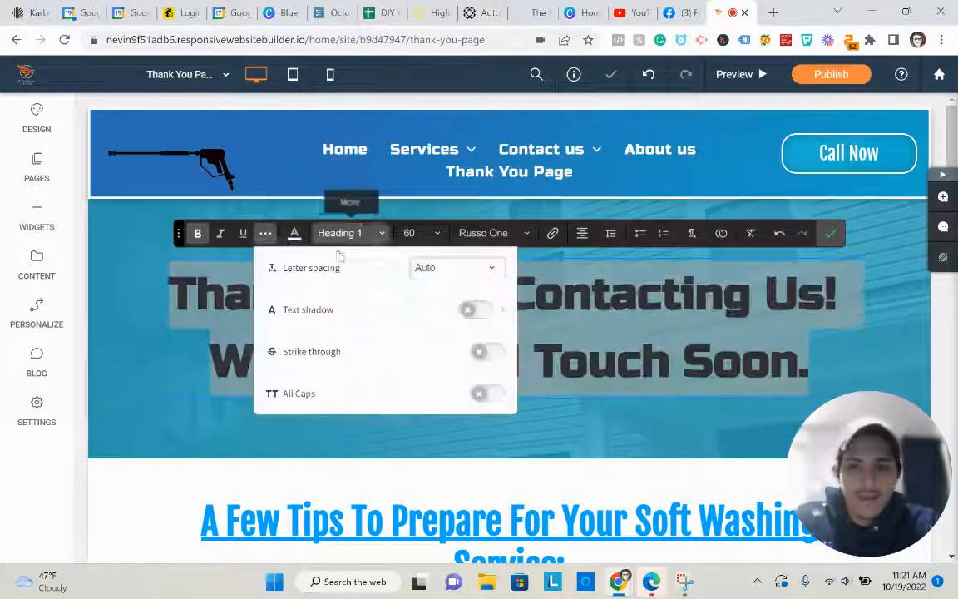
pyautogui.click(478, 310)
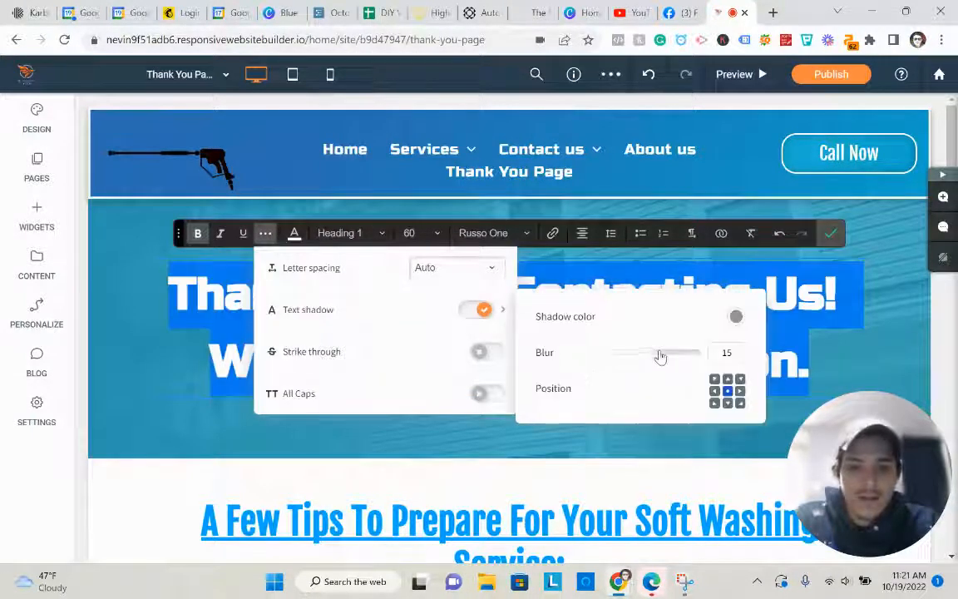
pyautogui.moveTo(660, 356); pyautogui.dragTo(622, 366)
pyautogui.click(740, 402)
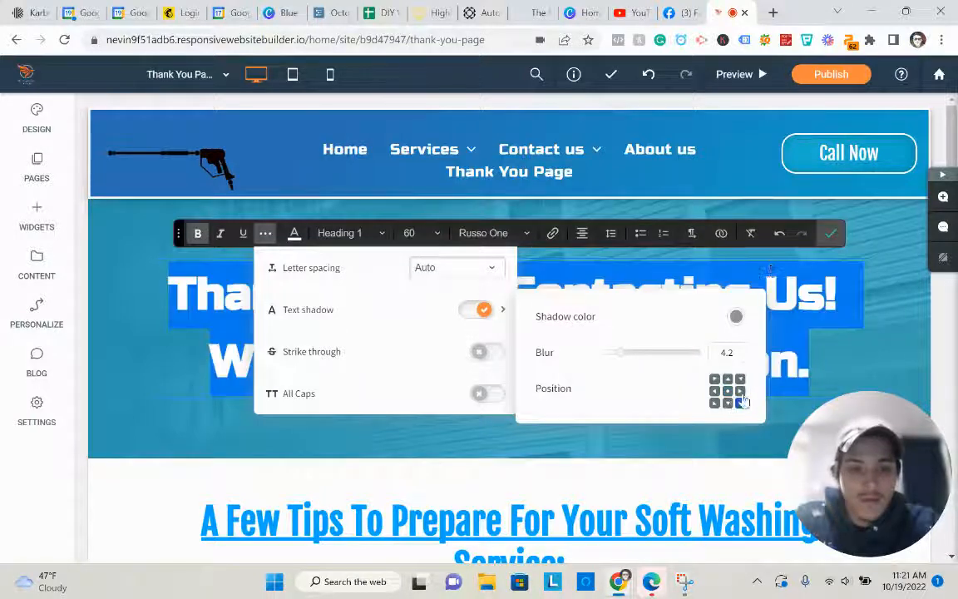
# - Confirm the heading formatting and switch the editor to the mobile layout
pyautogui.click(827, 234)
pyautogui.scroll(-5, 737, 325)
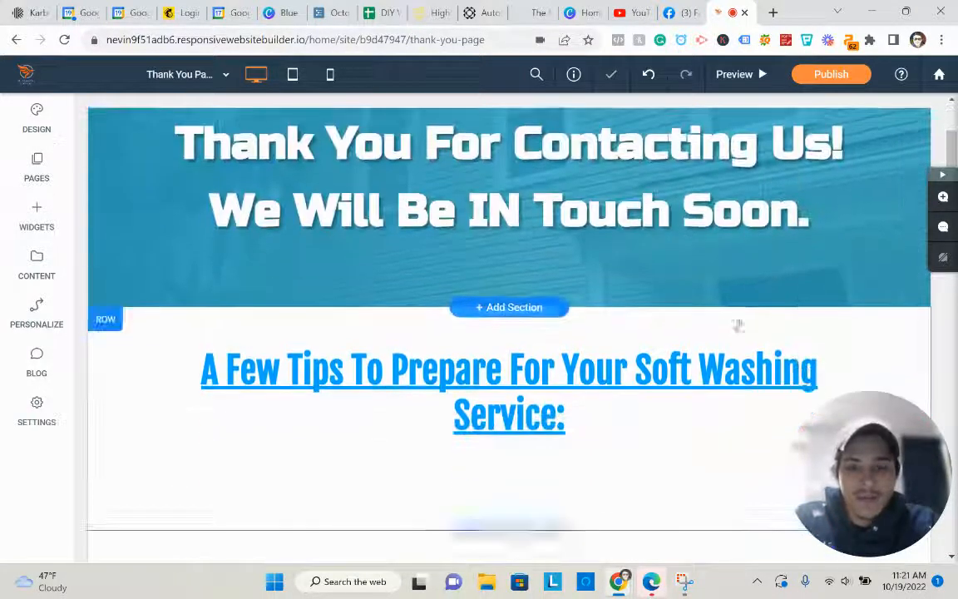
pyautogui.scroll(-5, 540, 216)
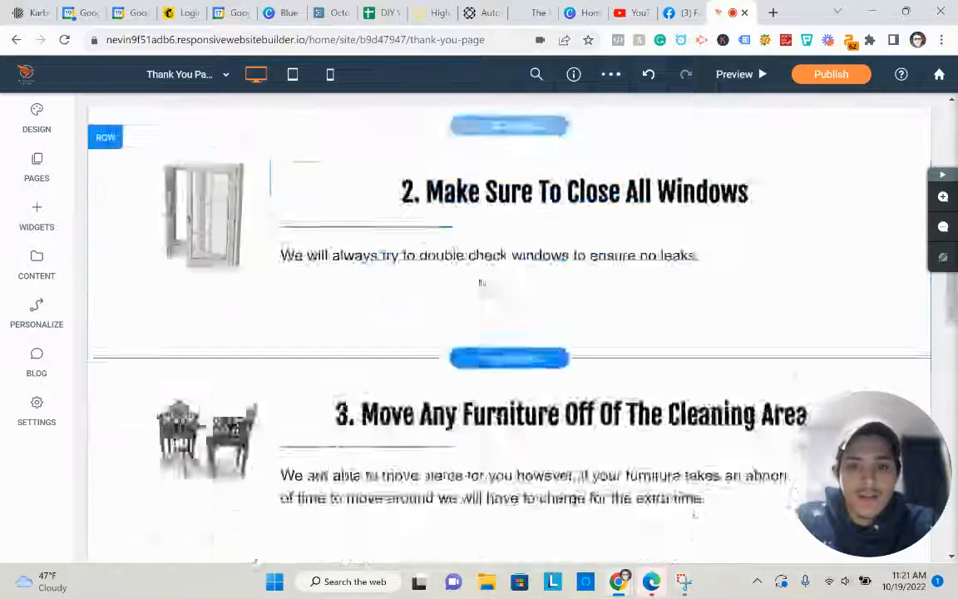
pyautogui.scroll(4, 479, 280)
pyautogui.click(330, 76)
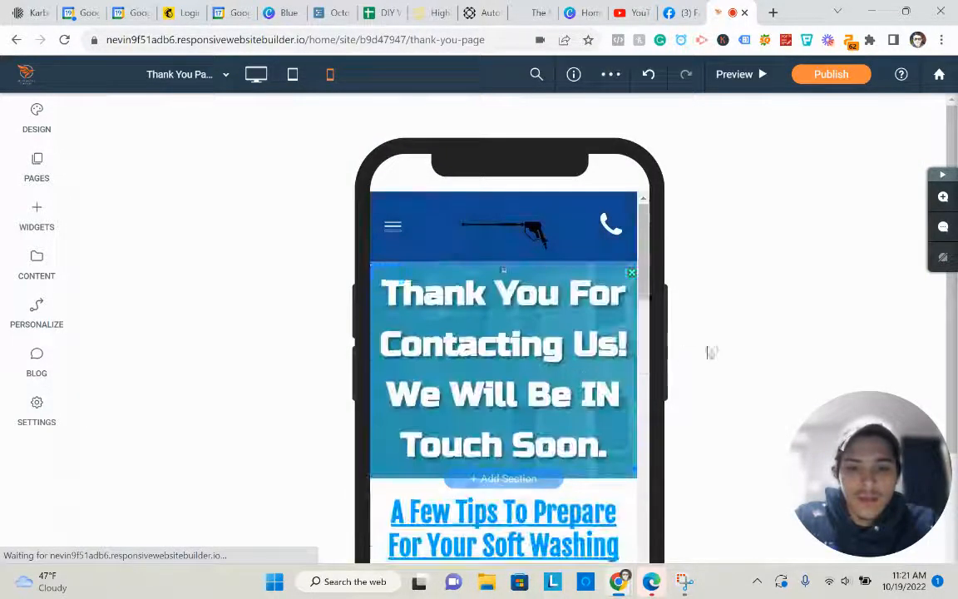
# - Open the Pages list and bring up the Thank You Page's options menu
pyautogui.click(33, 161)
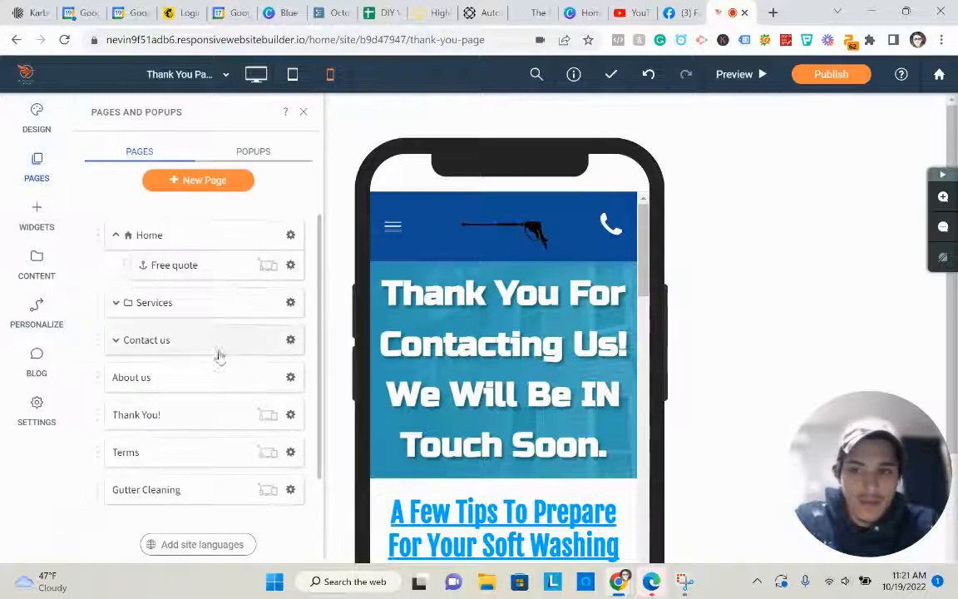
pyautogui.scroll(-2, 218, 356)
pyautogui.click(291, 494)
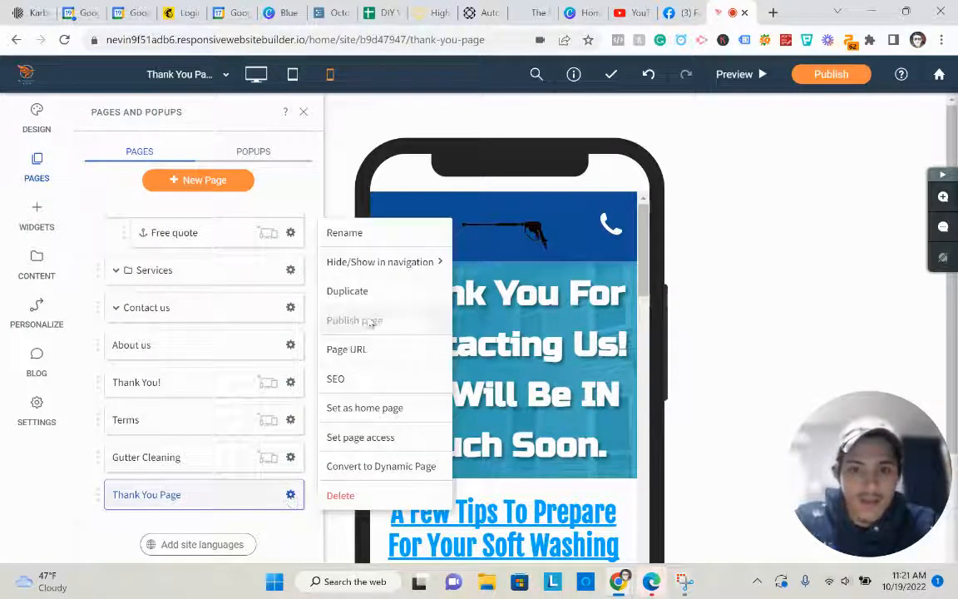
pyautogui.moveTo(380, 261)
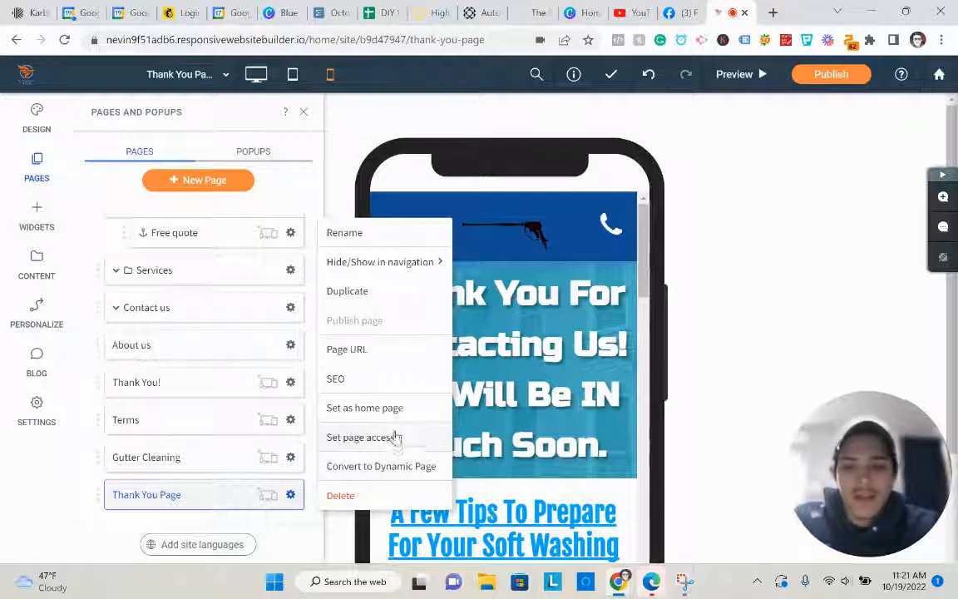
# - Open the Thank You Page's SEO settings and go down to the empty Header HTML editor
pyautogui.click(376, 384)
pyautogui.scroll(-2, 464, 341)
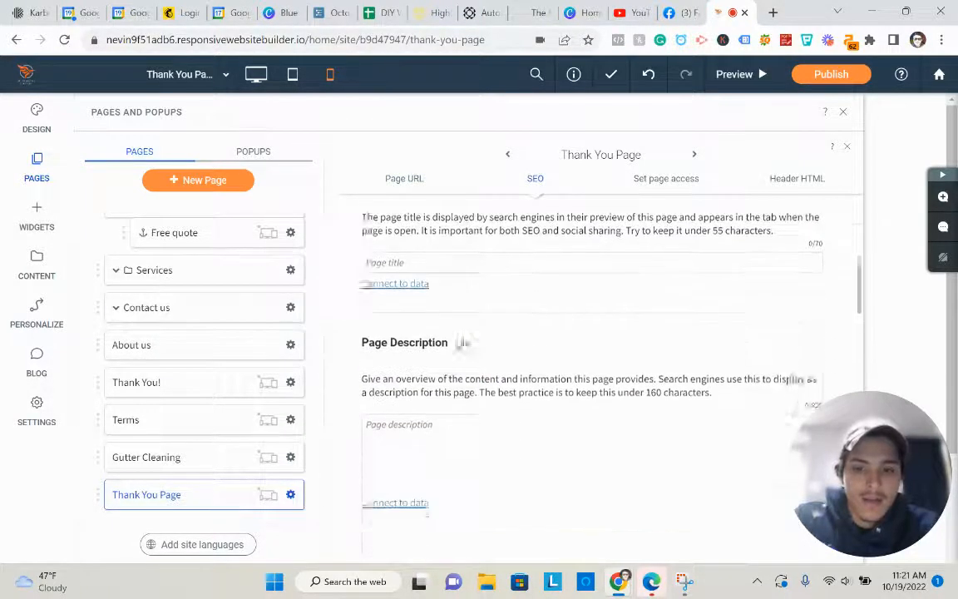
pyautogui.scroll(4, 464, 341)
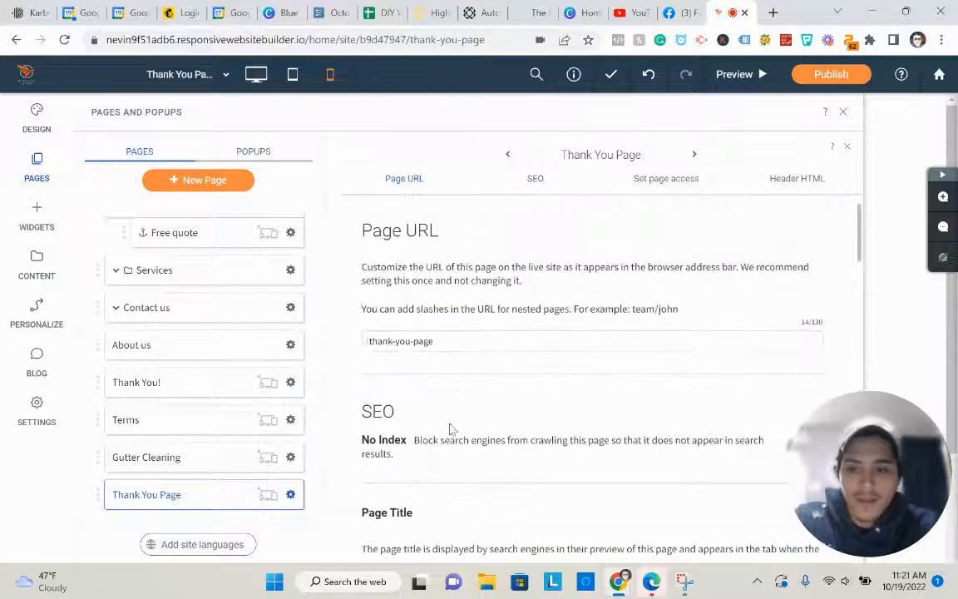
pyautogui.scroll(-10, 470, 386)
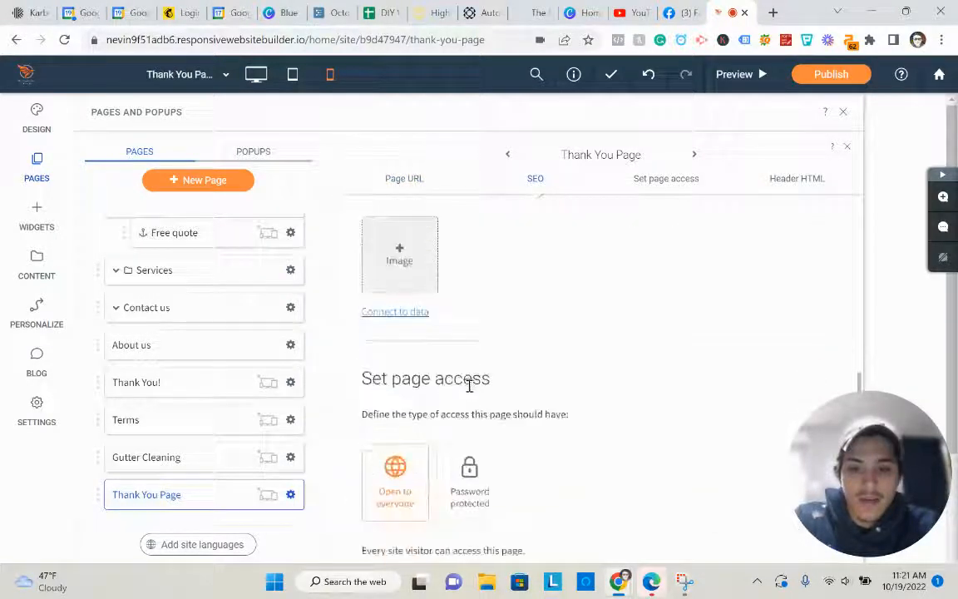
pyautogui.scroll(-5, 470, 387)
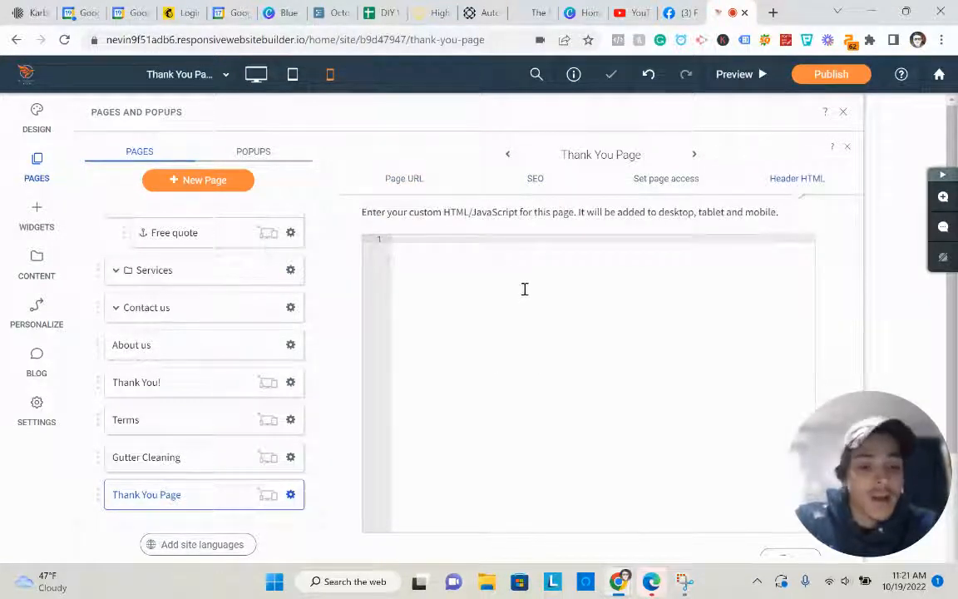
pyautogui.click(524, 289)
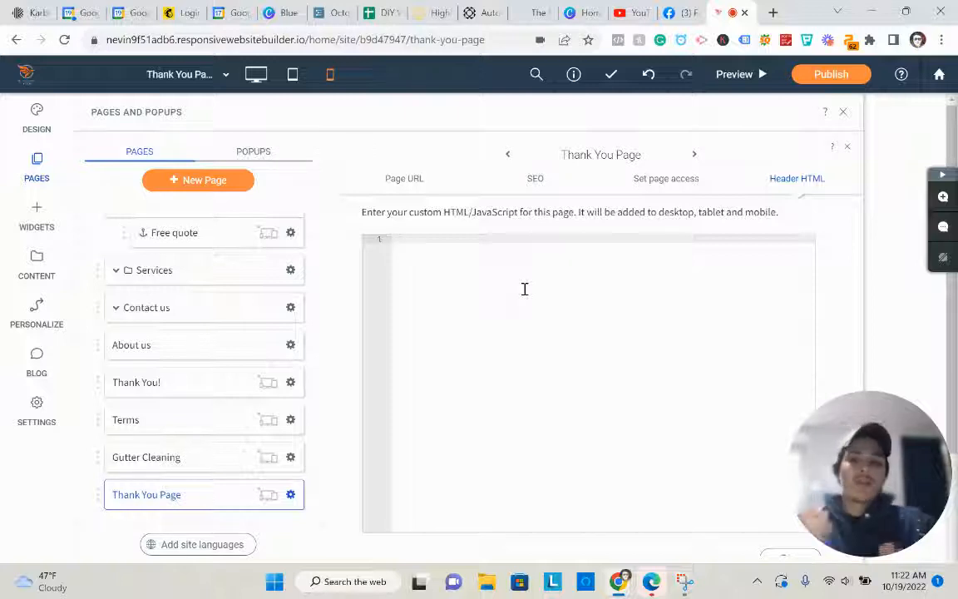
# - Reopen the Thank You Page's SEO settings and switch No Index on
pyautogui.click(291, 494)
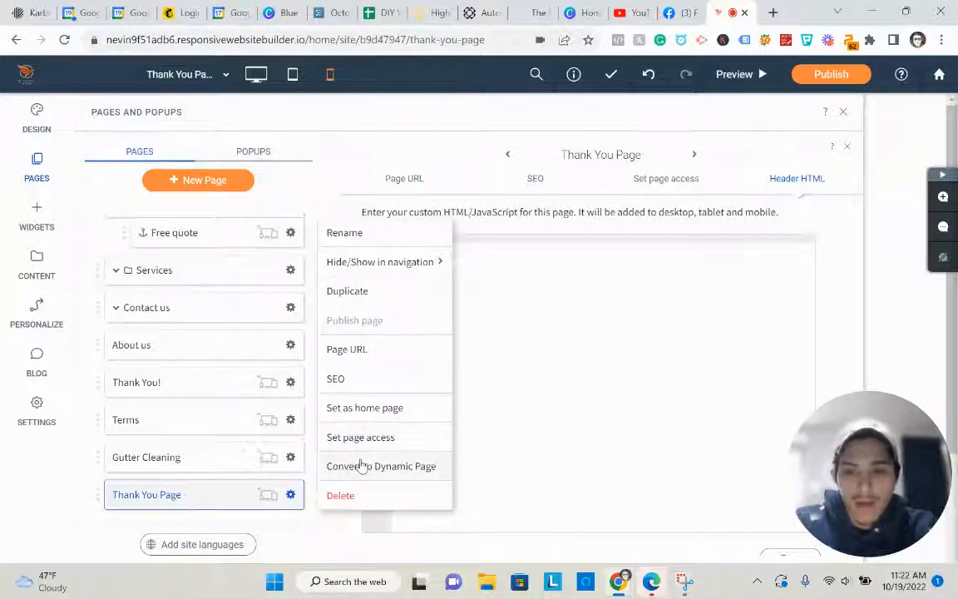
pyautogui.click(382, 378)
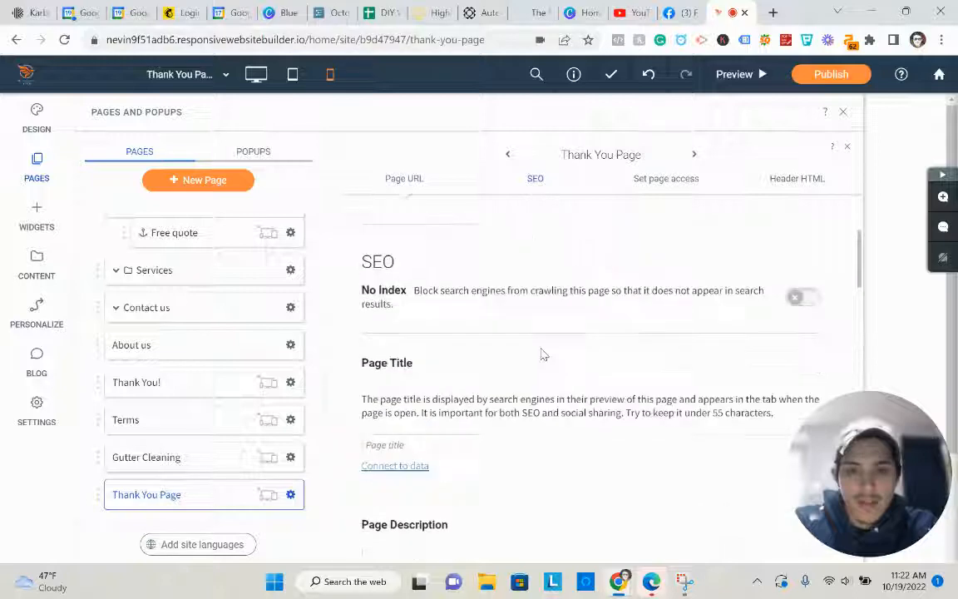
pyautogui.scroll(1, 540, 355)
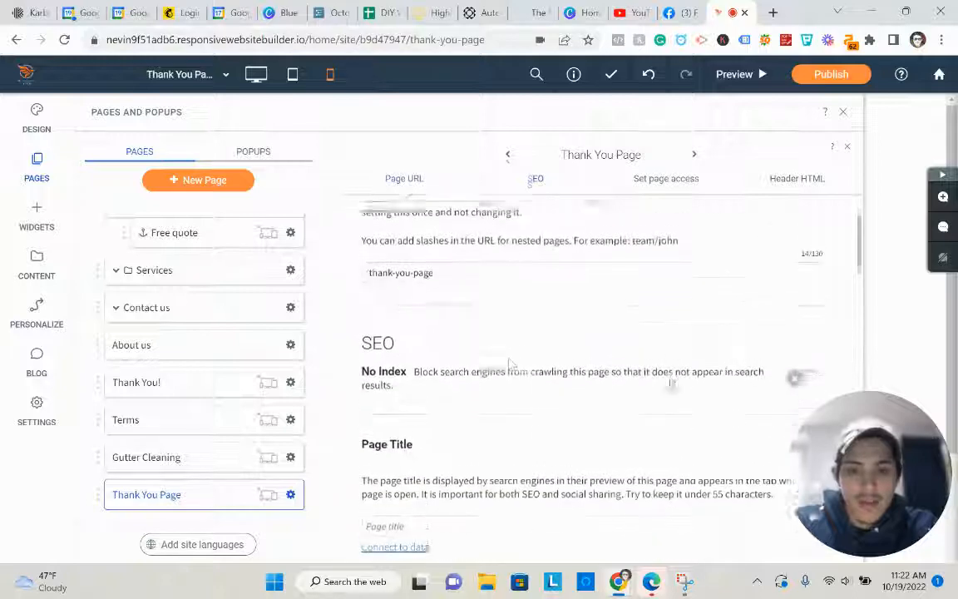
pyautogui.click(812, 373)
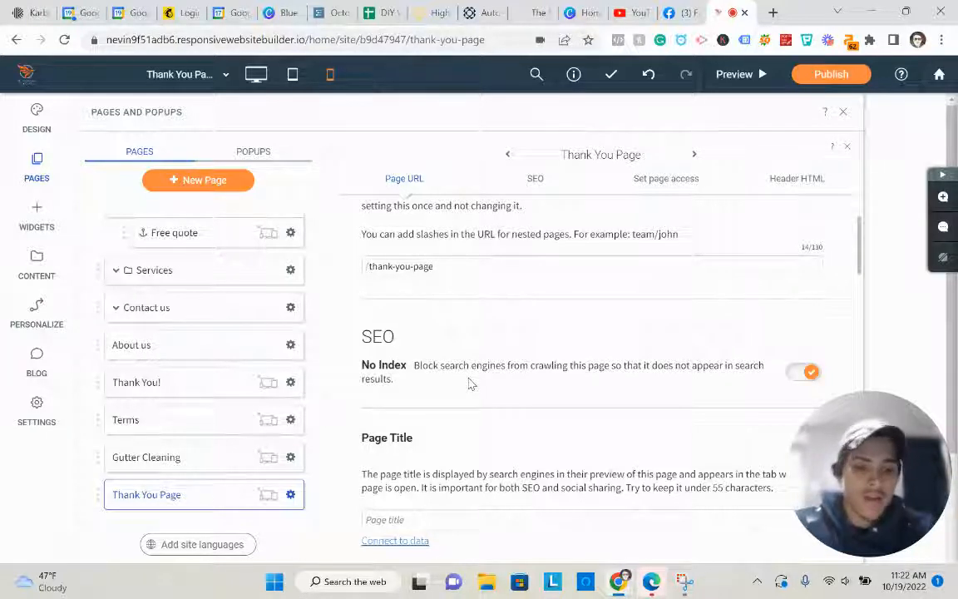
# - Open the Gutter Cleaning page and scroll to its Name, Email and Telephone contact form
pyautogui.click(158, 457)
pyautogui.scroll(-3, 499, 372)
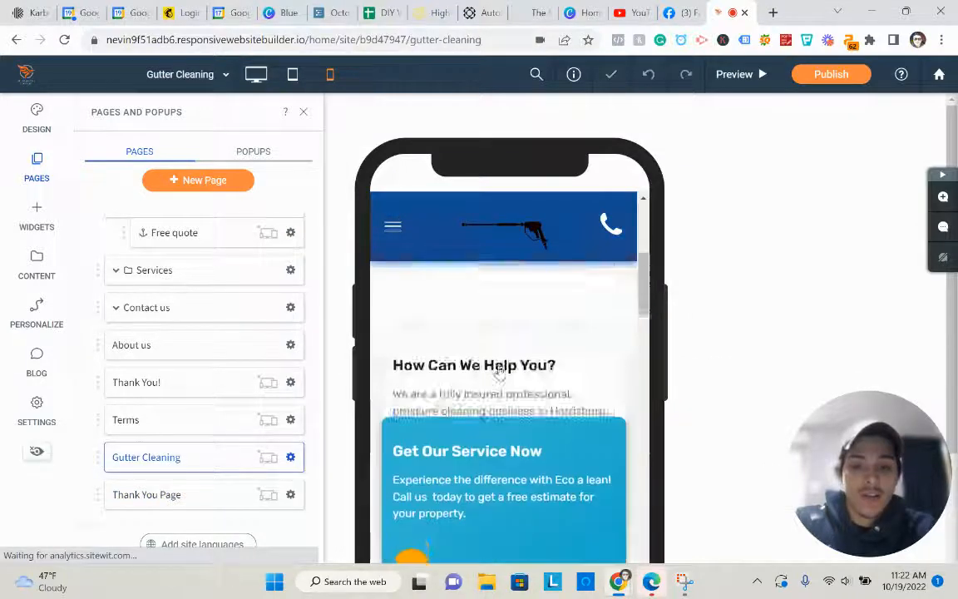
pyautogui.scroll(-15, 499, 372)
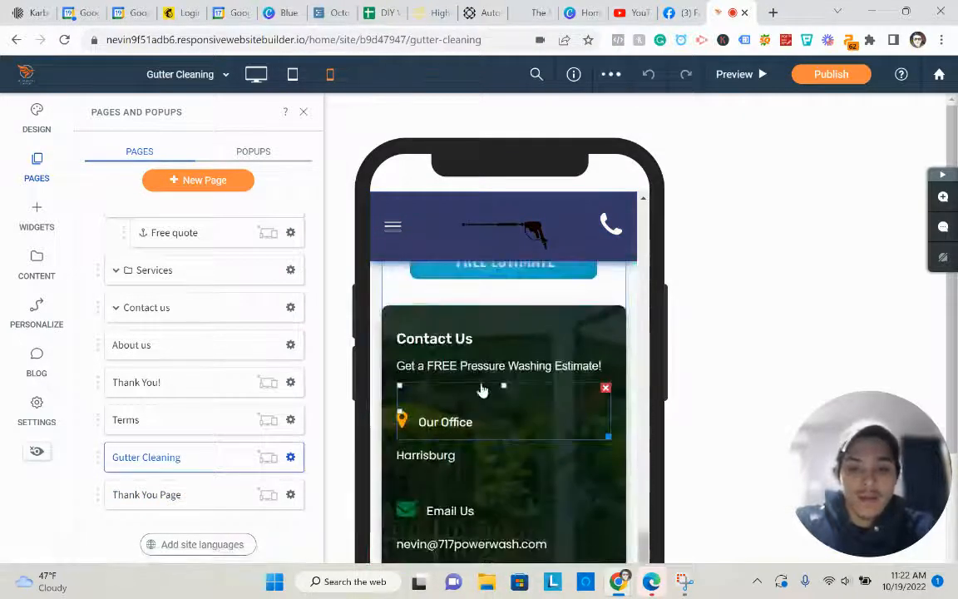
pyautogui.scroll(10, 540, 380)
pyautogui.scroll(-8, 559, 378)
pyautogui.scroll(3, 586, 376)
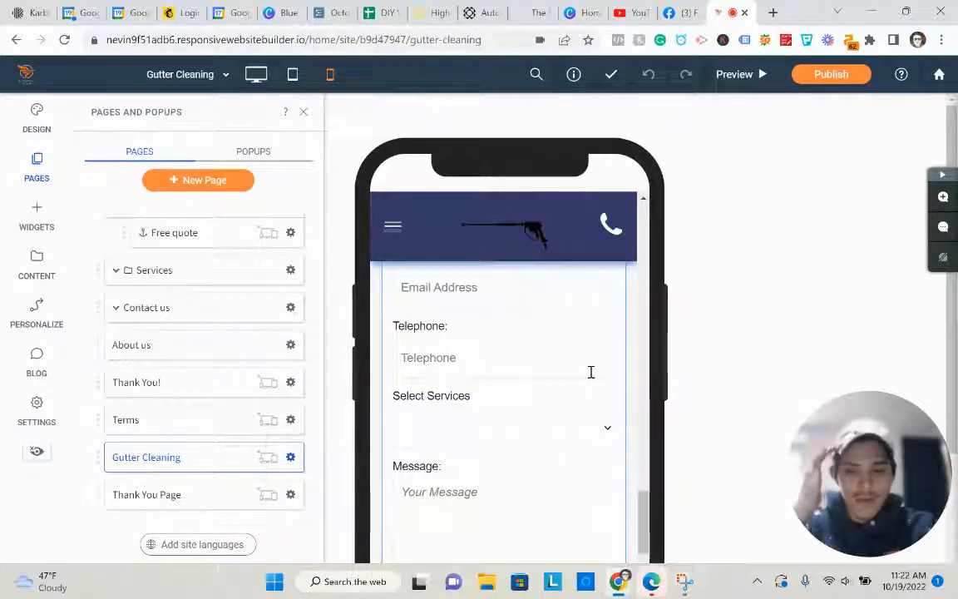
pyautogui.scroll(3, 586, 376)
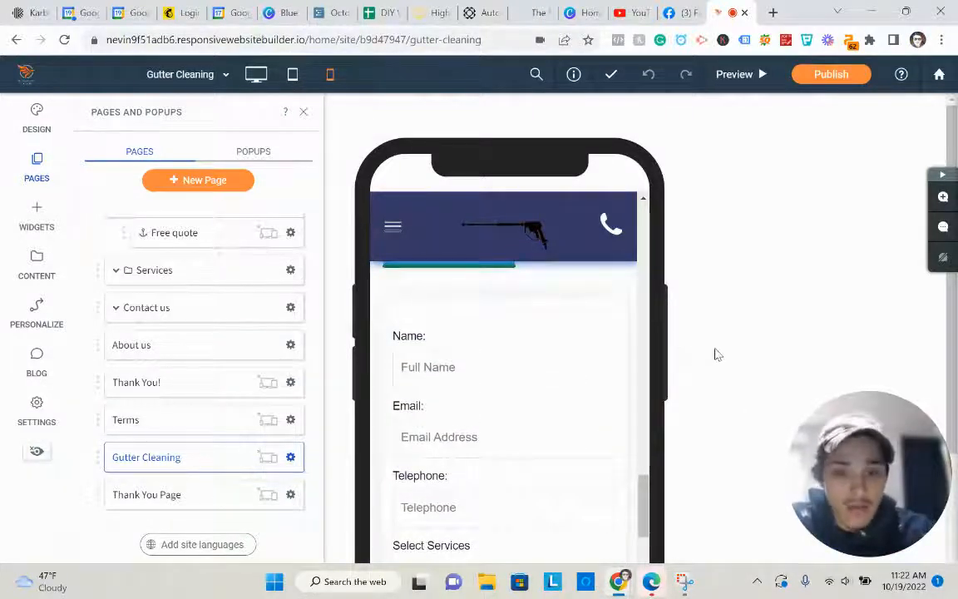
pyautogui.scroll(-3, 582, 374)
# - In the form's Submission actions, enable redirect to Thank You Page, then return to desktop layout
pyautogui.click(532, 372)
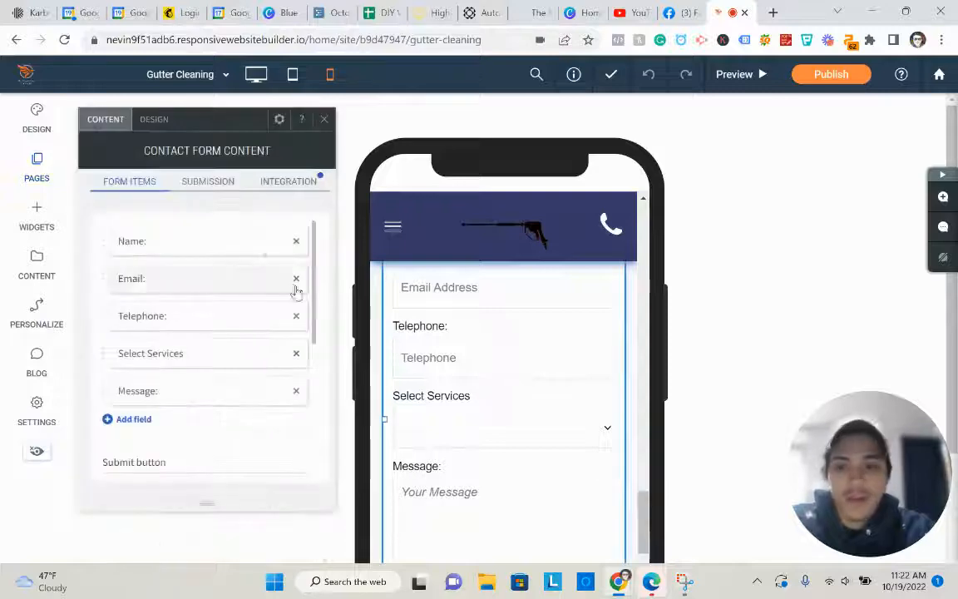
pyautogui.click(210, 183)
pyautogui.click(209, 297)
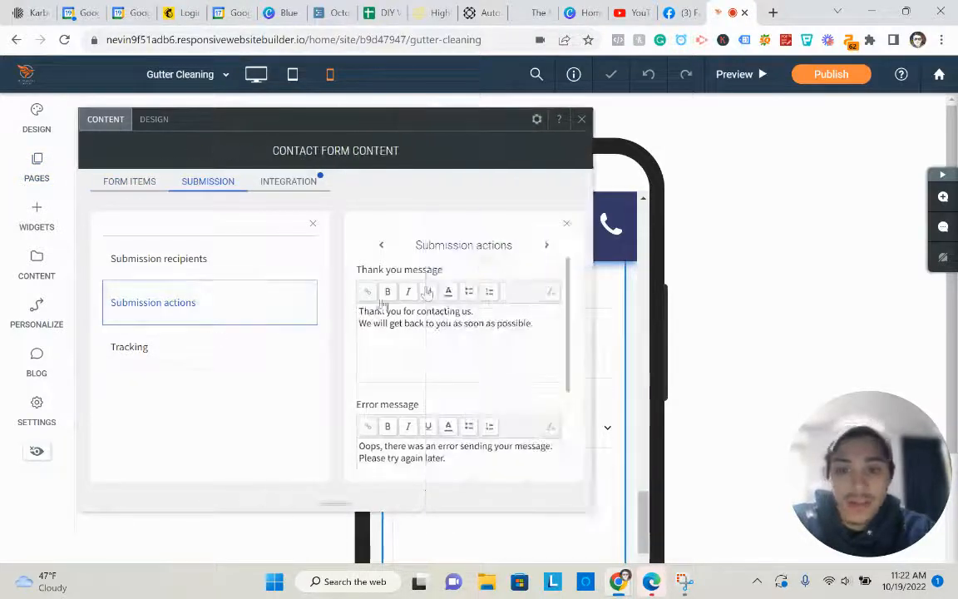
pyautogui.scroll(-3, 428, 292)
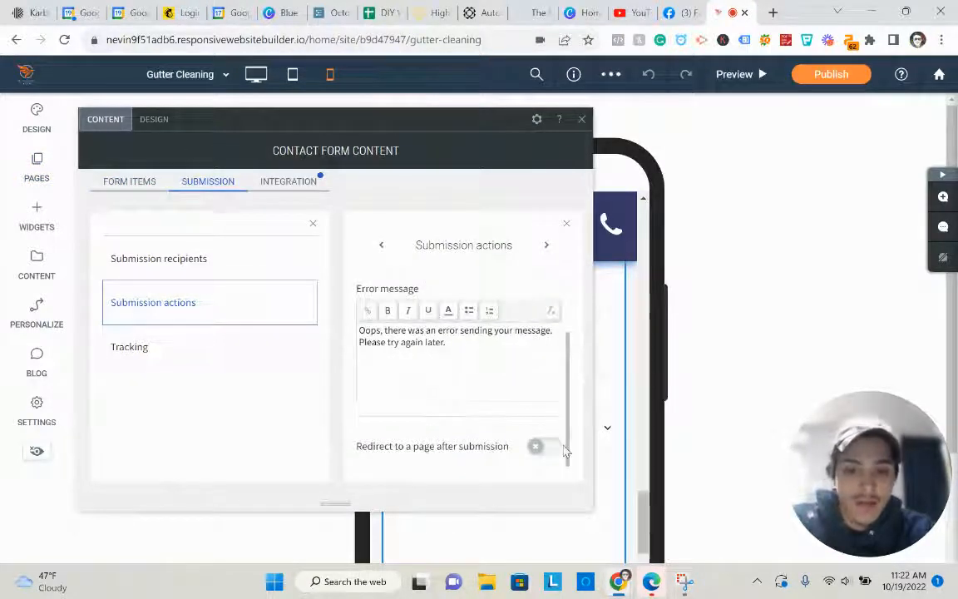
pyautogui.click(551, 448)
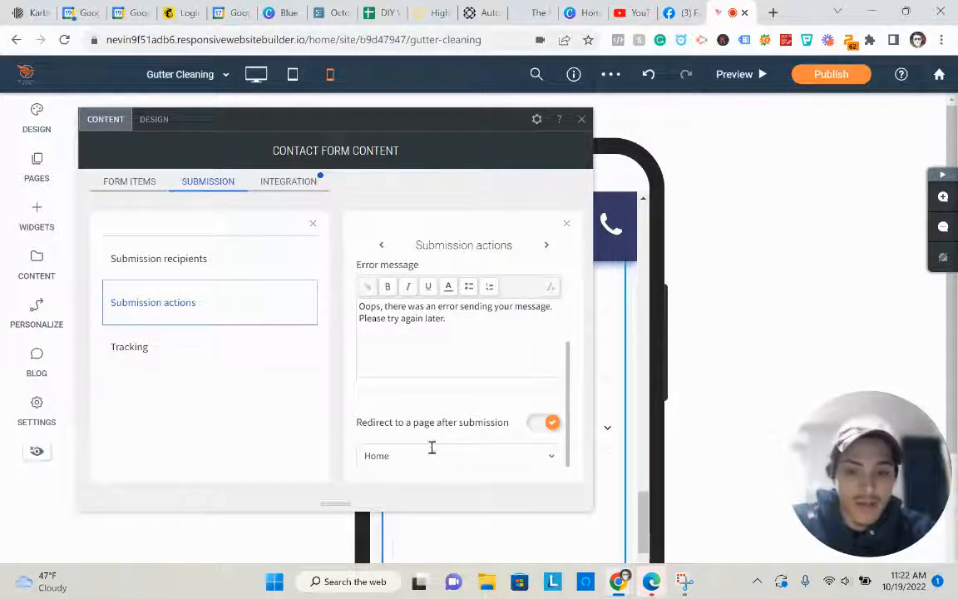
pyautogui.click(431, 447)
pyautogui.scroll(-10, 455, 389)
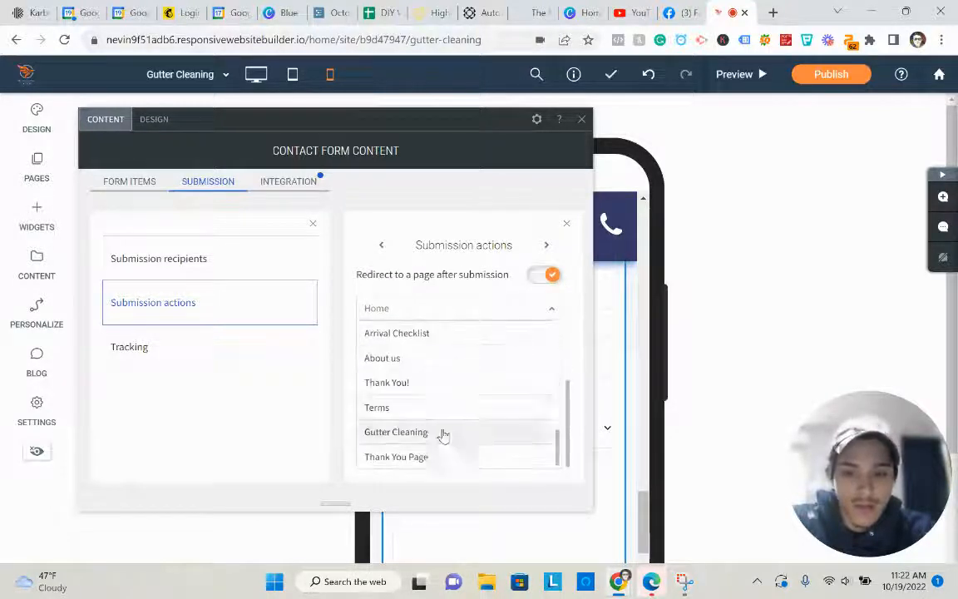
pyautogui.click(430, 457)
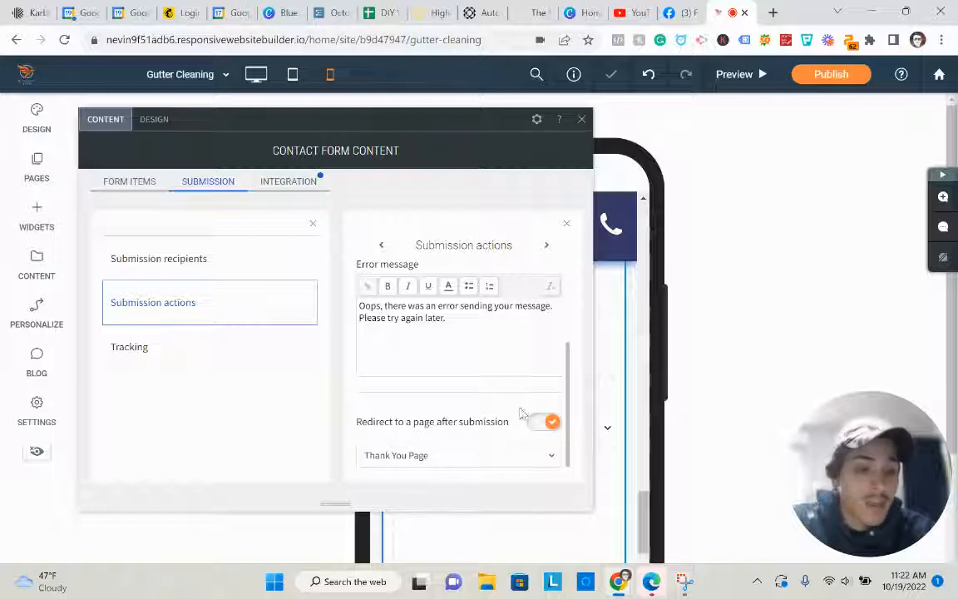
pyautogui.click(581, 118)
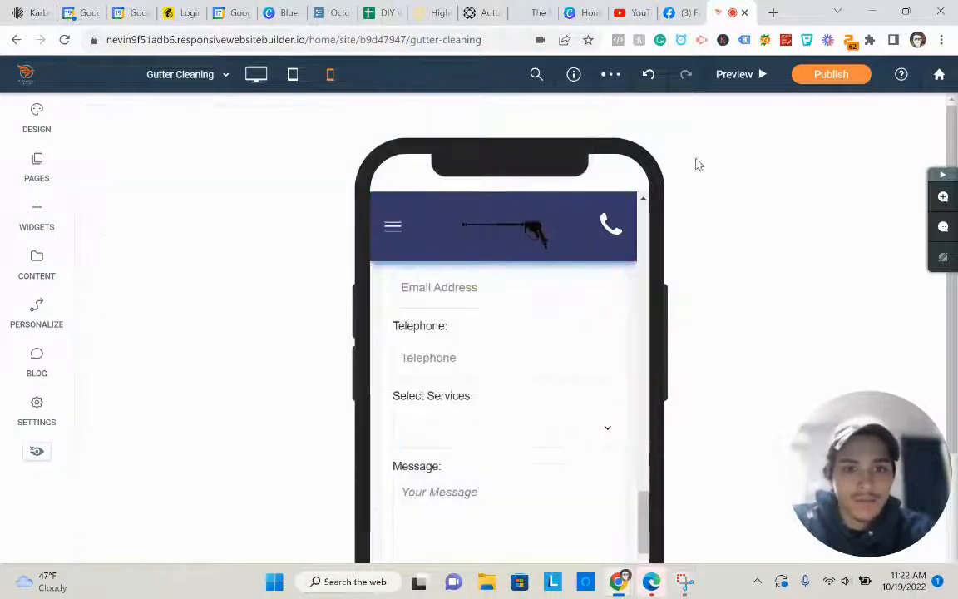
pyautogui.click(256, 74)
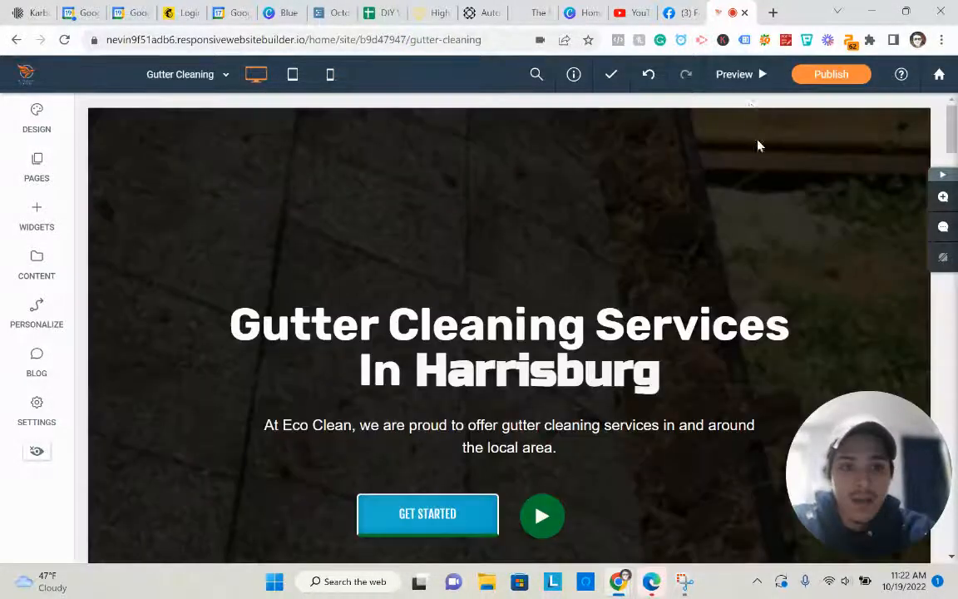
# - Preview the Gutter Cleaning page on desktop and scroll down to the Free Estimate contact form
pyautogui.click(753, 74)
pyautogui.scroll(-5, 564, 317)
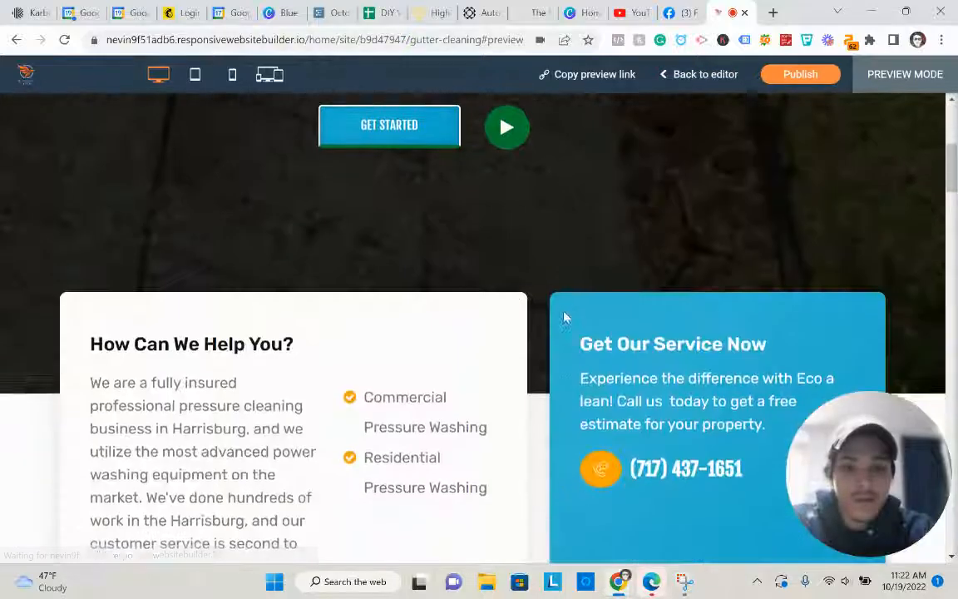
pyautogui.scroll(-15, 549, 320)
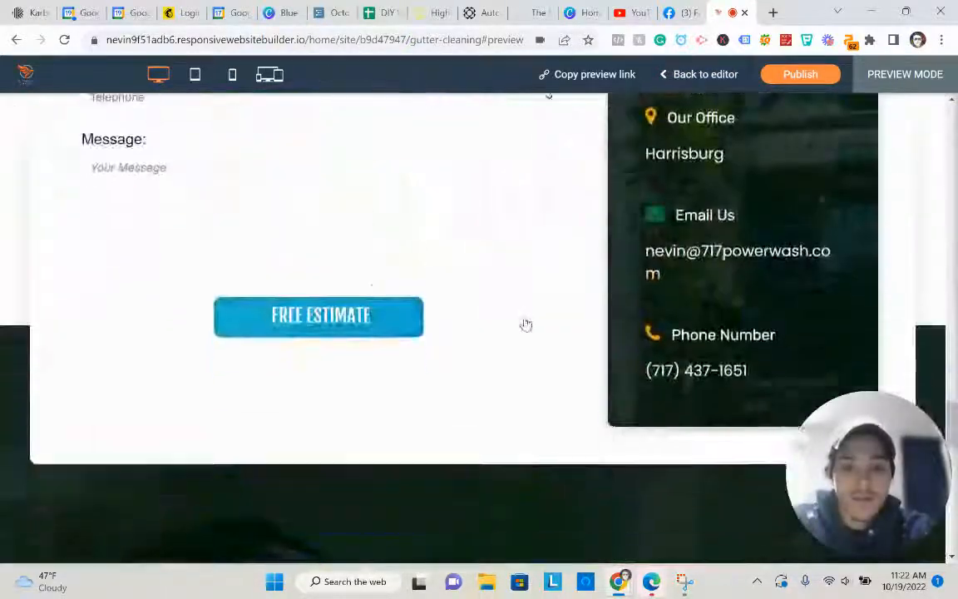
pyautogui.scroll(15, 525, 324)
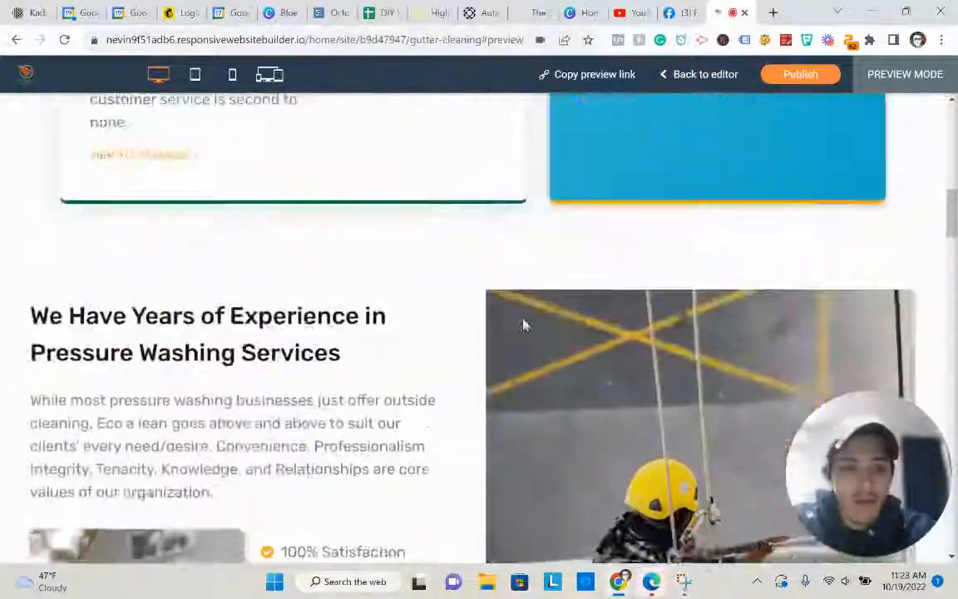
pyautogui.scroll(-3, 522, 325)
pyautogui.scroll(5, 521, 327)
pyautogui.scroll(-2, 516, 336)
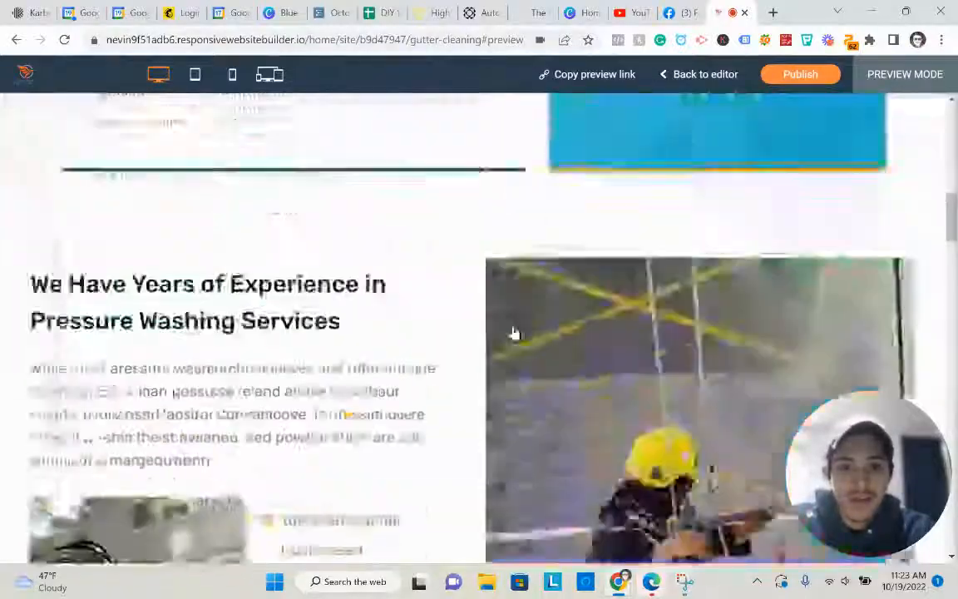
pyautogui.scroll(-15, 514, 333)
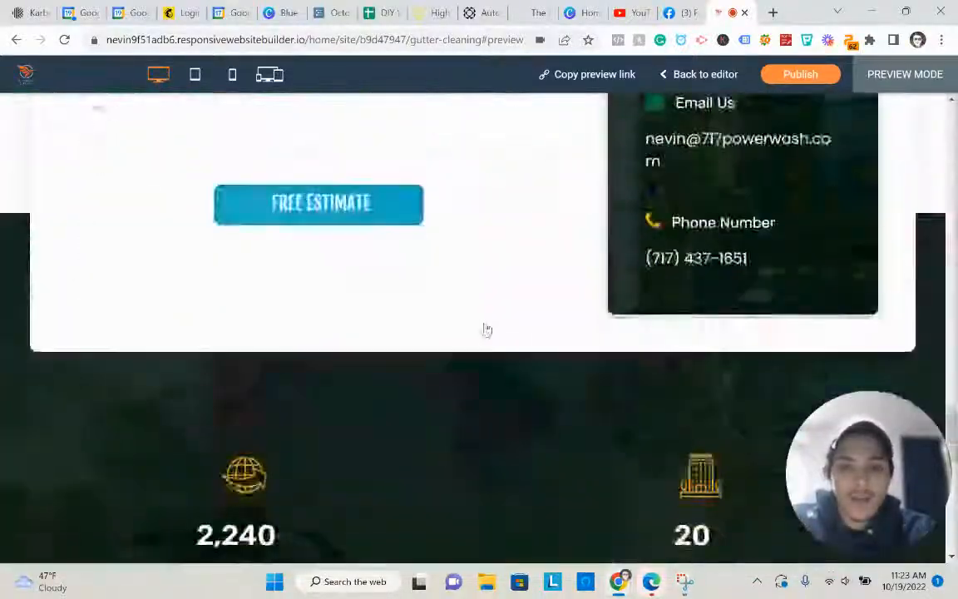
pyautogui.scroll(8, 486, 330)
pyautogui.scroll(-6, 458, 312)
pyautogui.scroll(1, 350, 300)
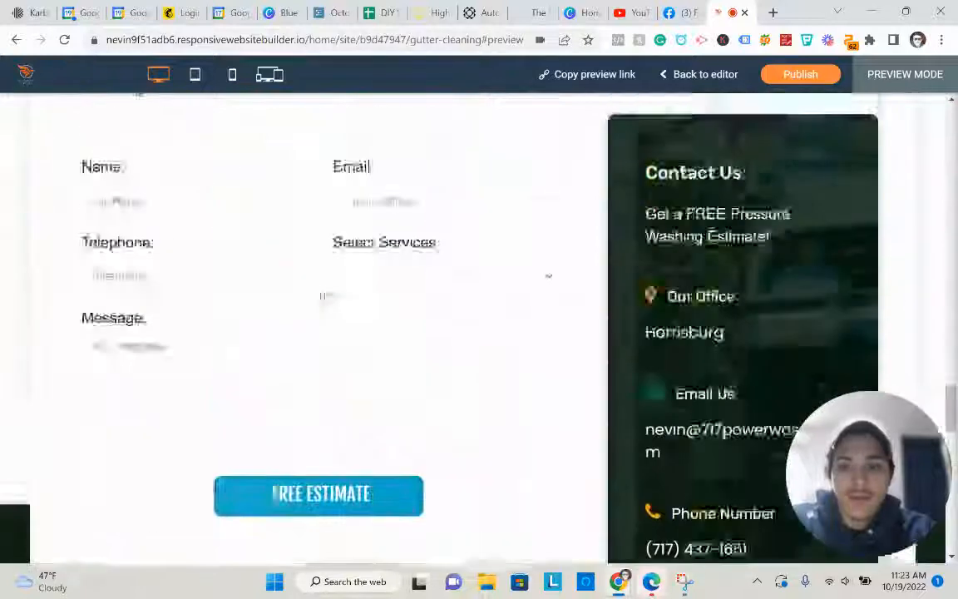
# - Fill in the contact's name, e-mail address and telephone number on the contact form
pyautogui.click(214, 213)
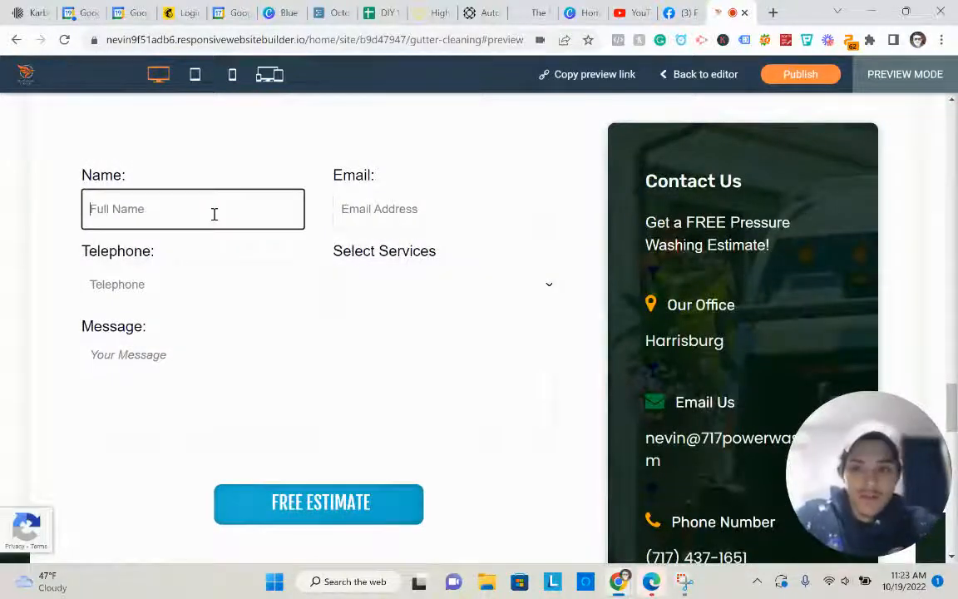
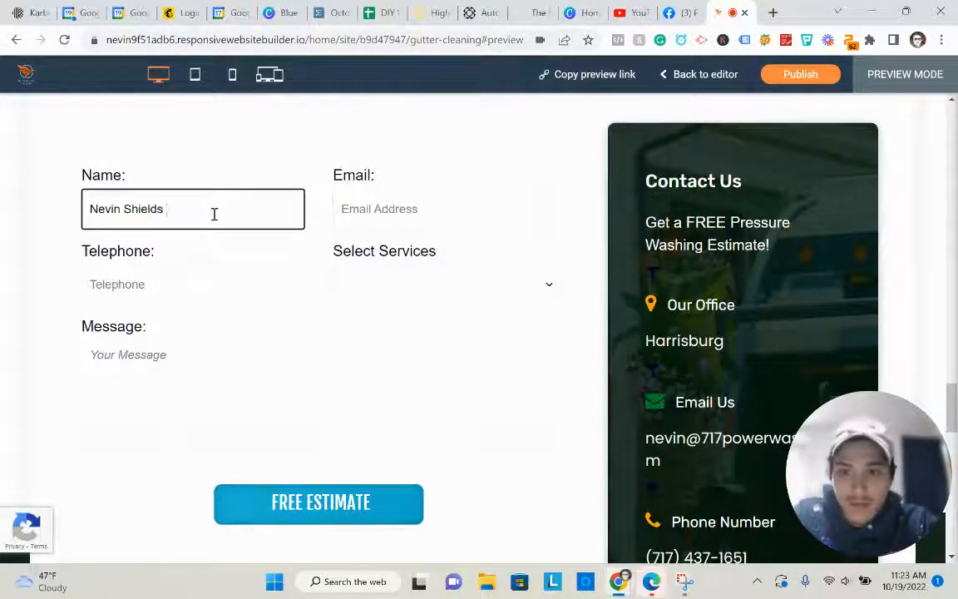
pyautogui.press('Tab')
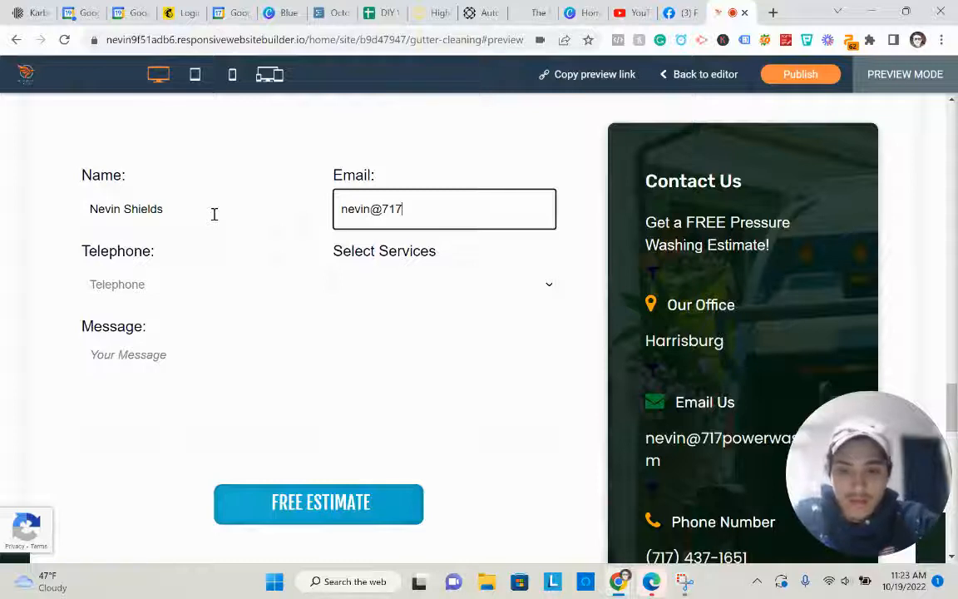
pyautogui.press('Tab')
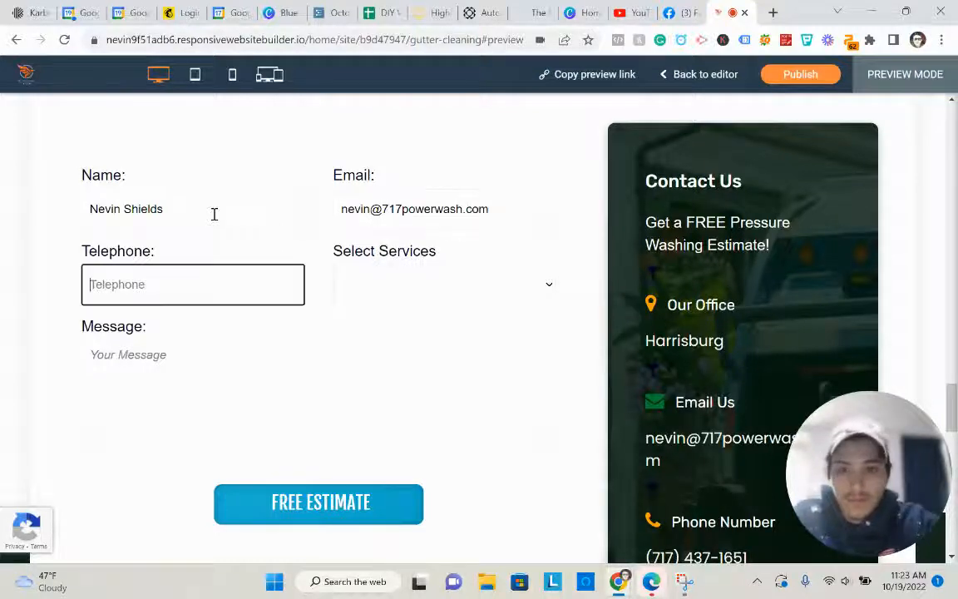
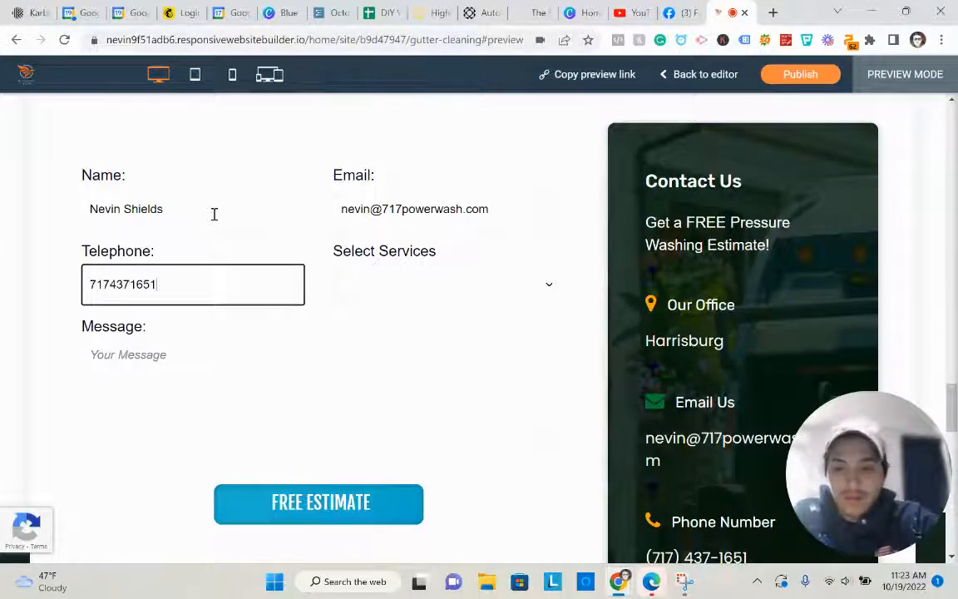
# - Choose Portable Toilets, write the message 'Gutter cleaning quote' and submit the FREE ESTIMATE request
pyautogui.click(456, 290)
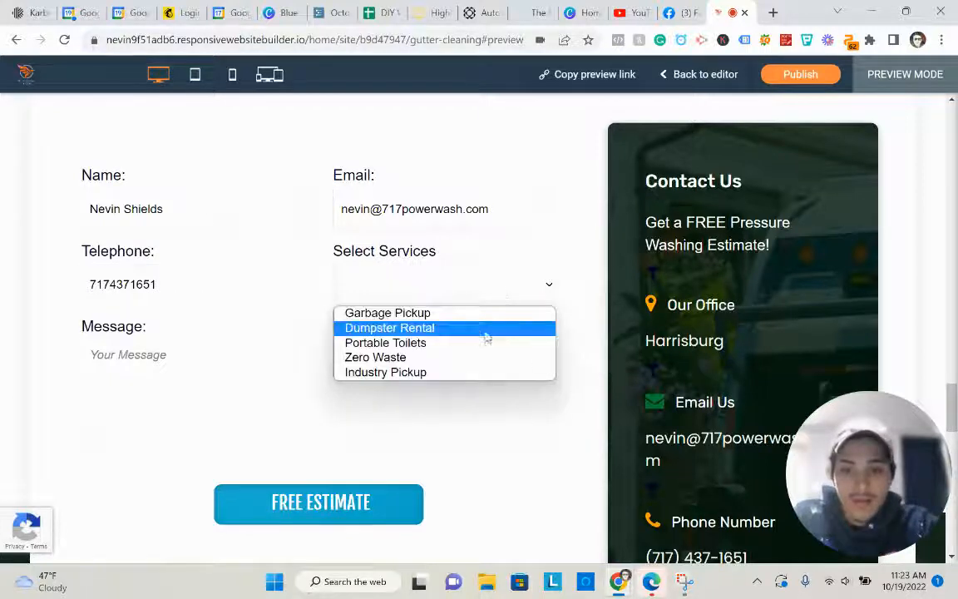
pyautogui.click(453, 343)
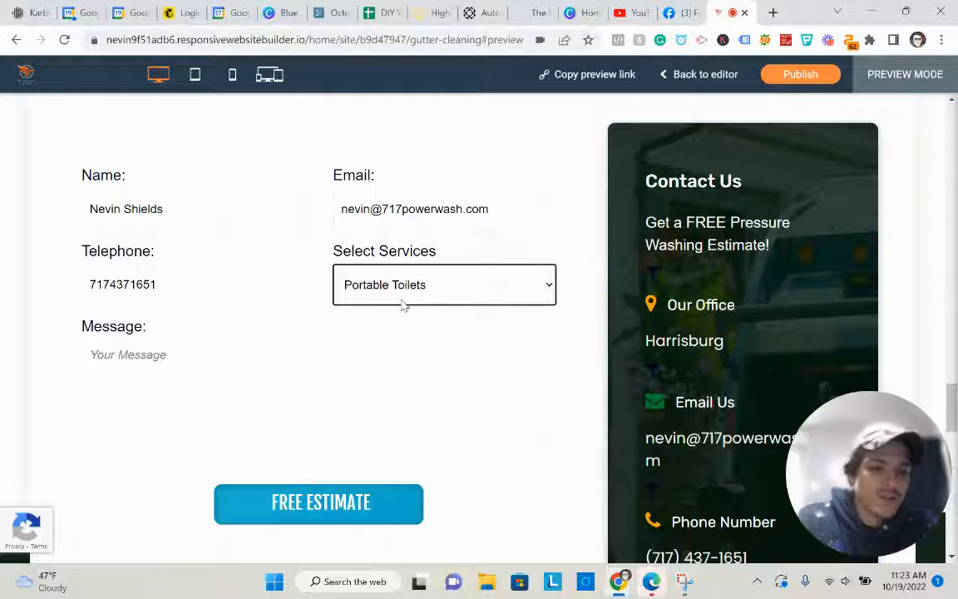
pyautogui.click(398, 391)
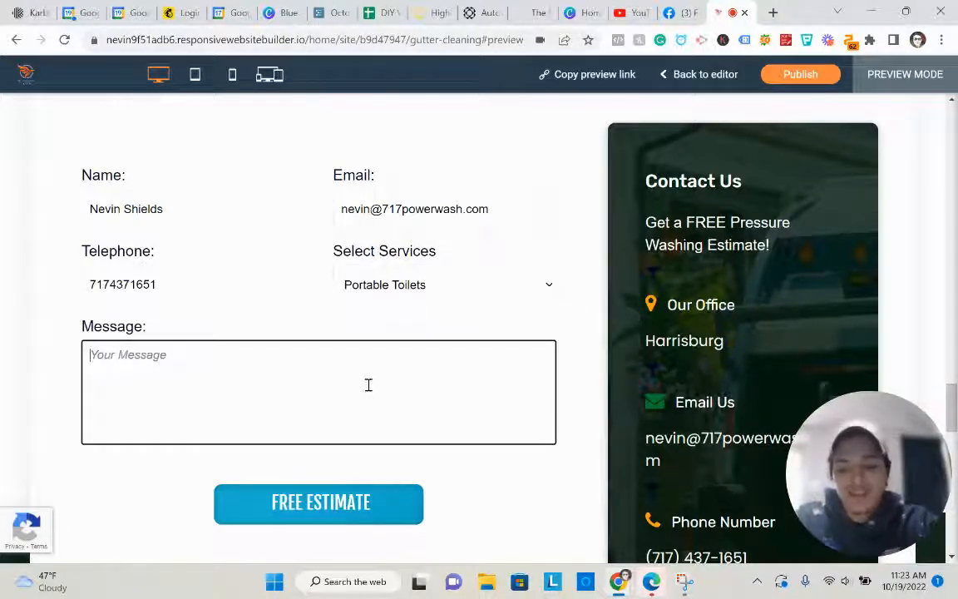
pyautogui.write('Gutter cleaning quote')
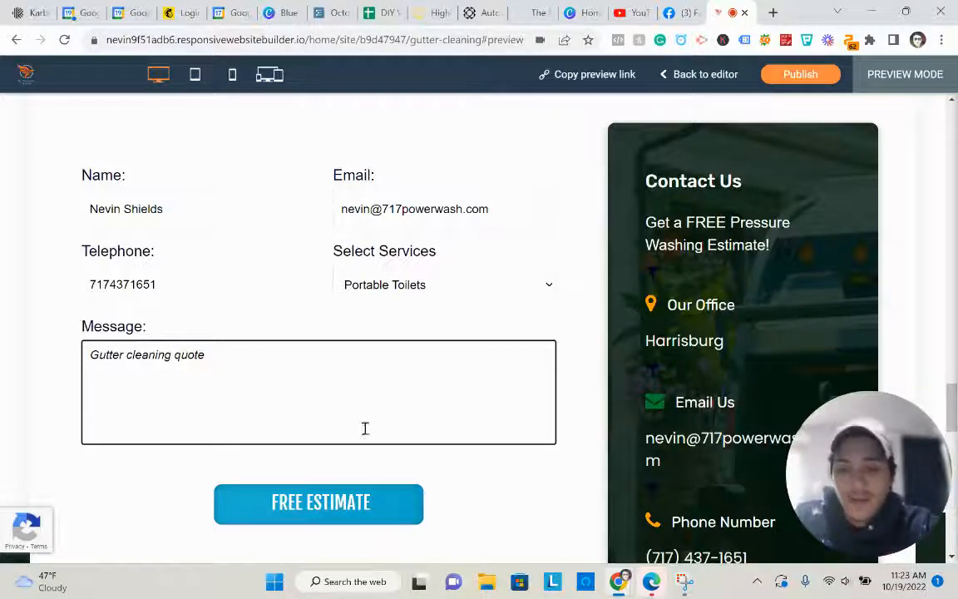
pyautogui.click(357, 501)
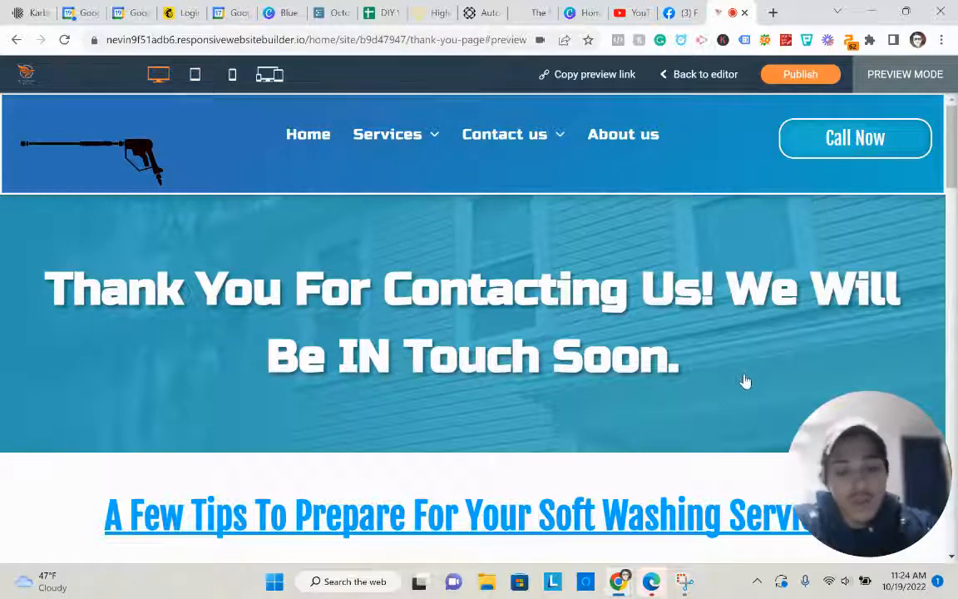
pyautogui.scroll(-3, 637, 348)
pyautogui.scroll(-5, 582, 325)
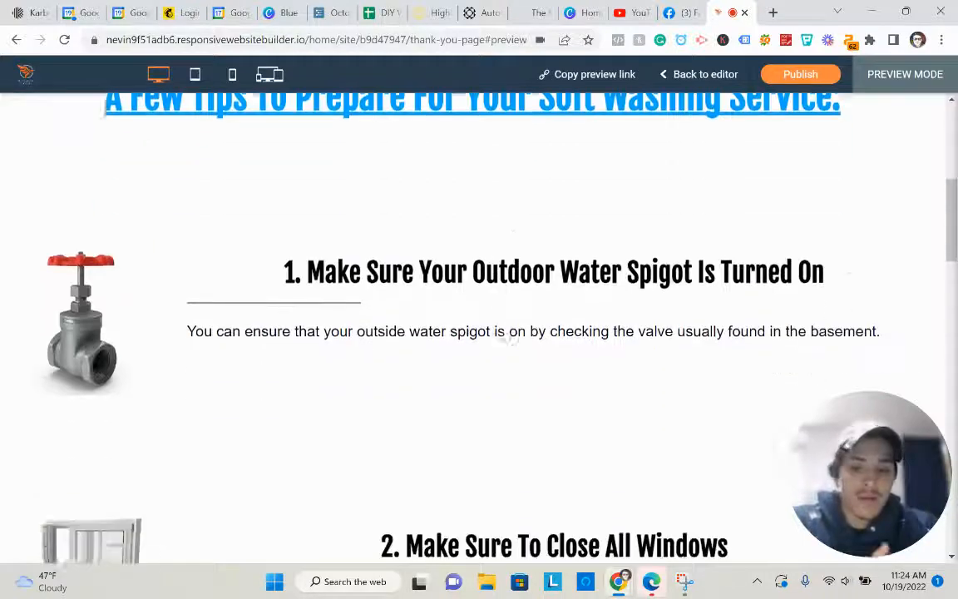
pyautogui.scroll(3, 516, 320)
pyautogui.scroll(5, 520, 321)
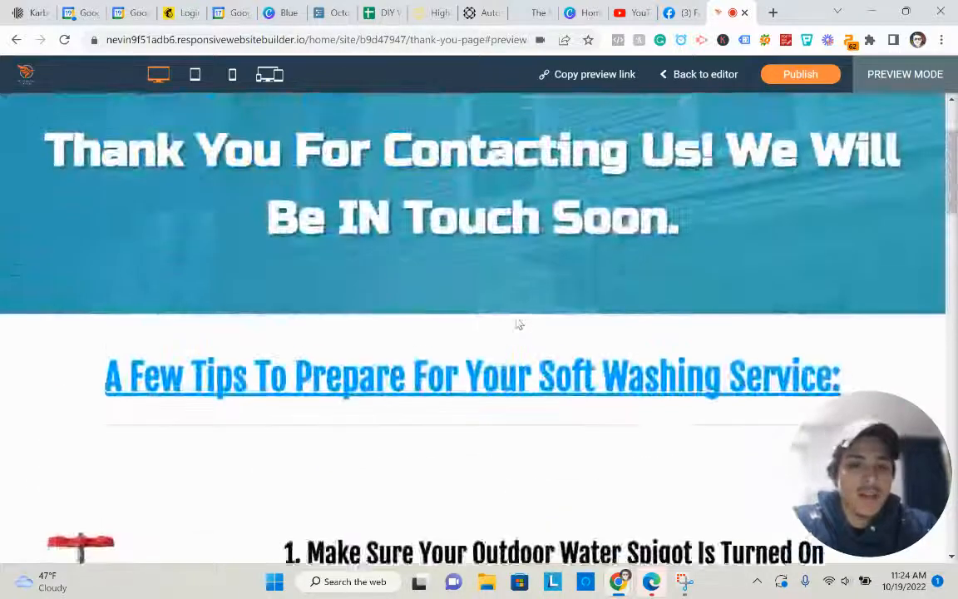